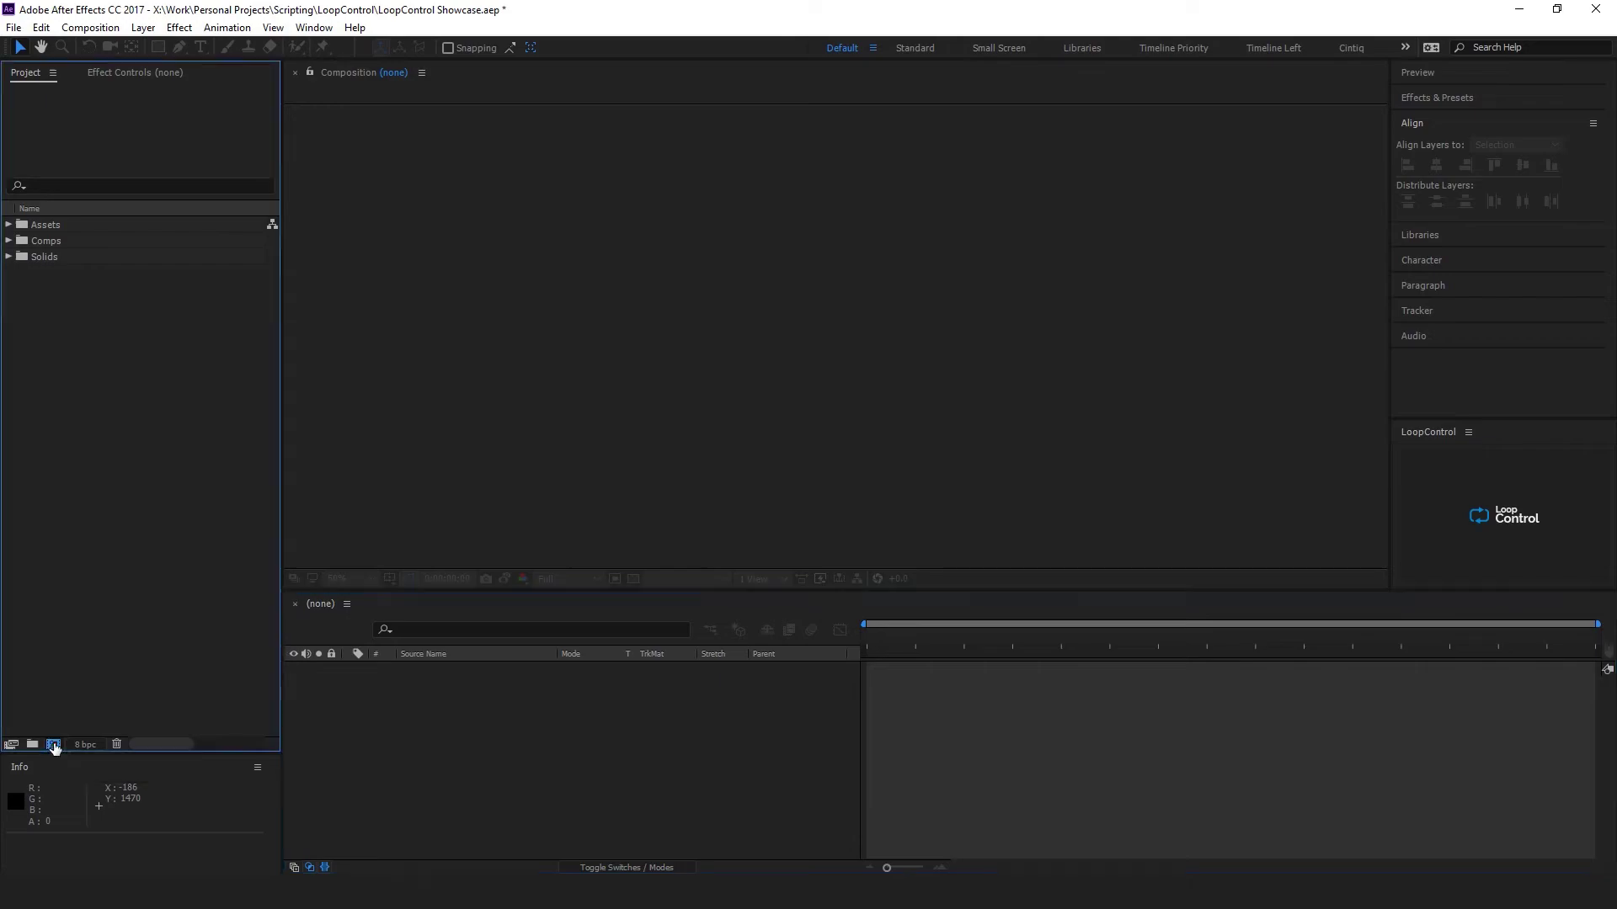
- Create Comp 1 at 2000×2000, 24 fps, with a 0:00:20:00 duration
left_click(53, 744)
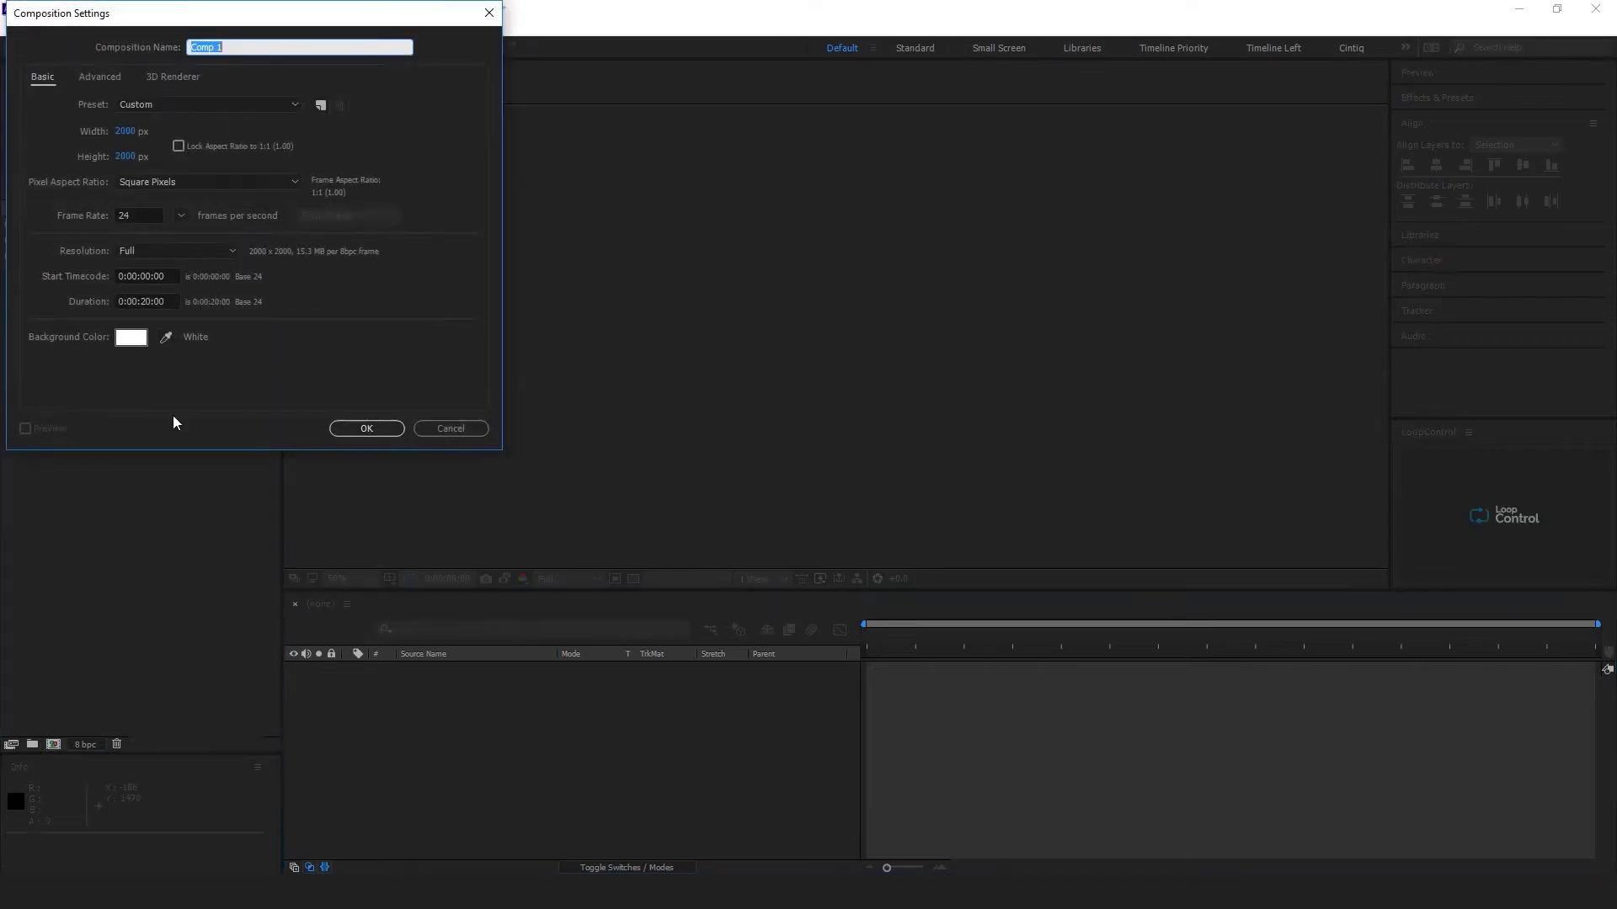
left_click(357, 422)
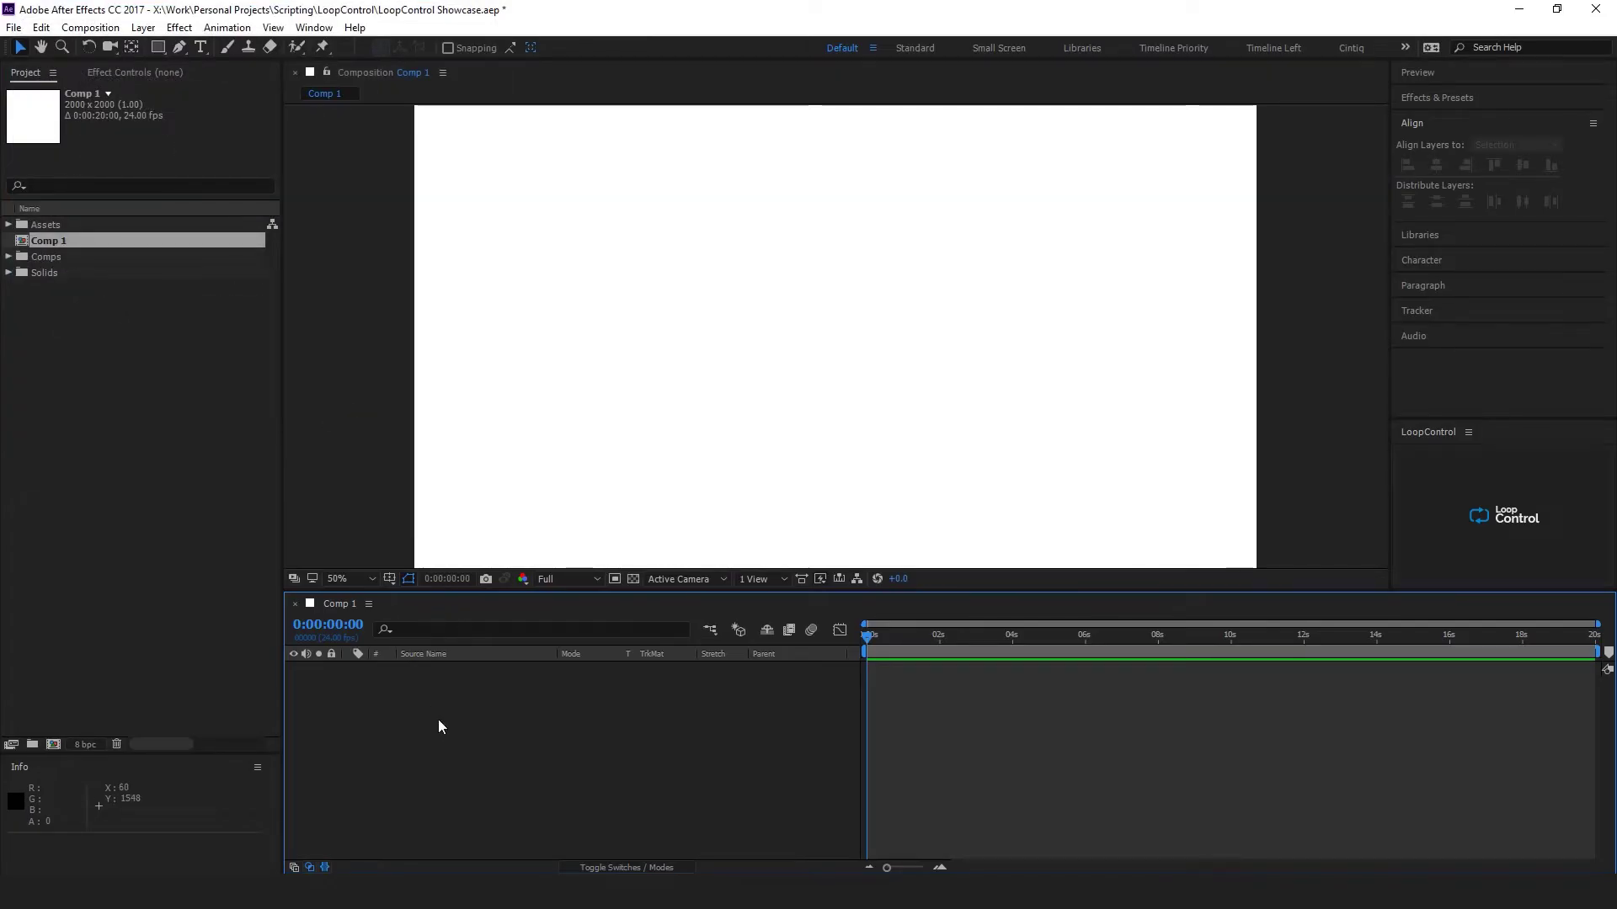
- Add a full-frame rectangle shape layer with fill colour 000000
right_click(438, 723)
double_click(158, 49)
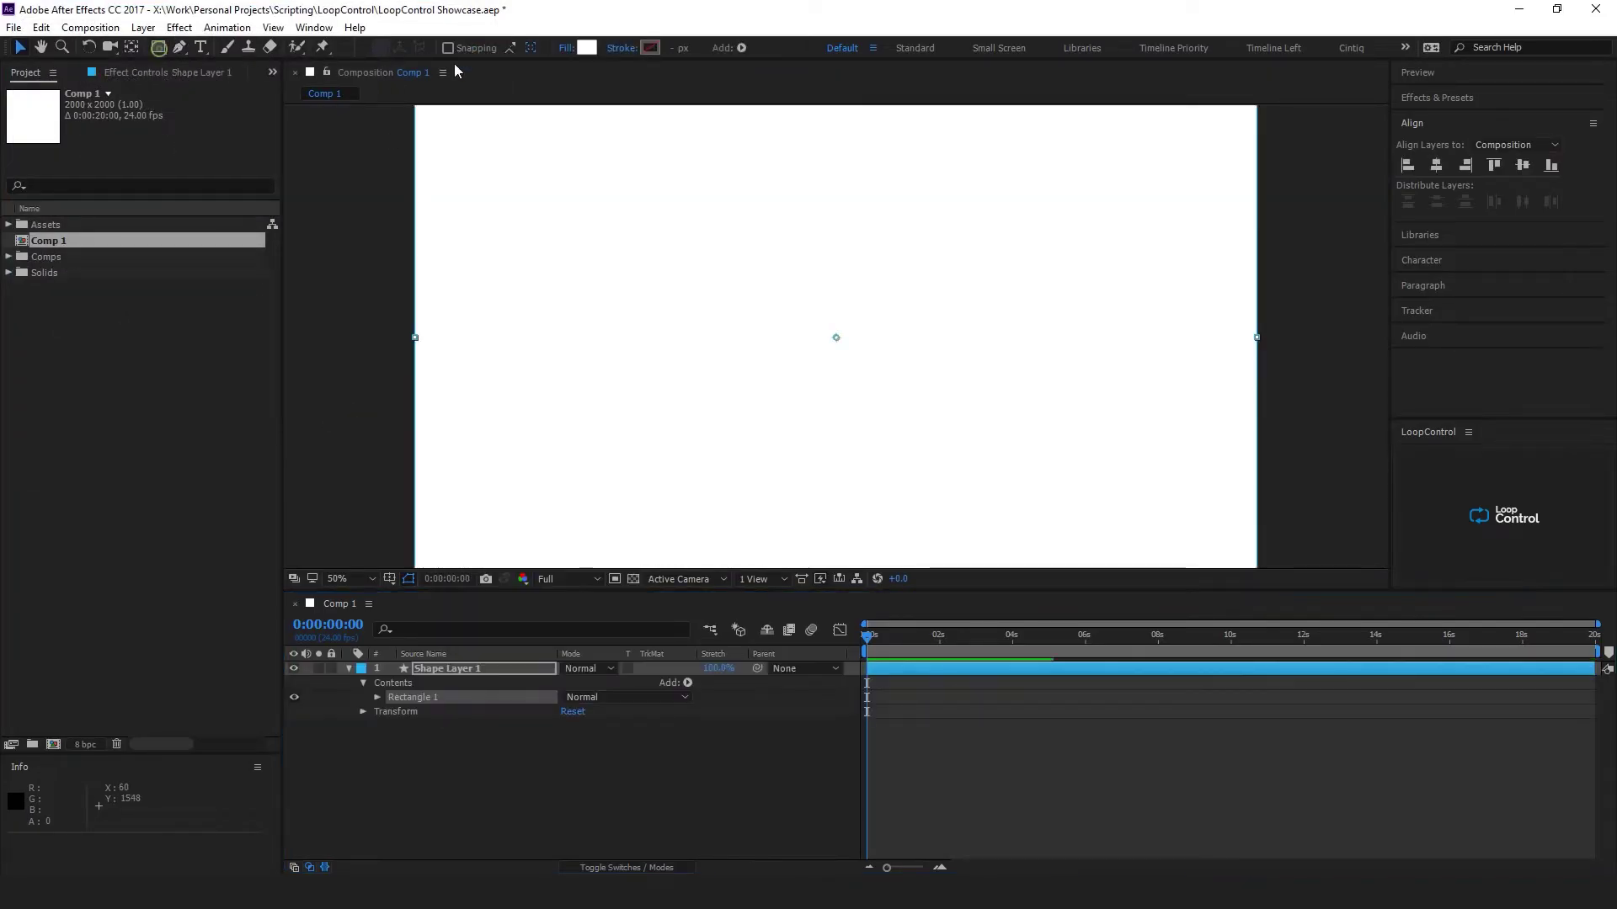
left_click(585, 50)
type("000000")
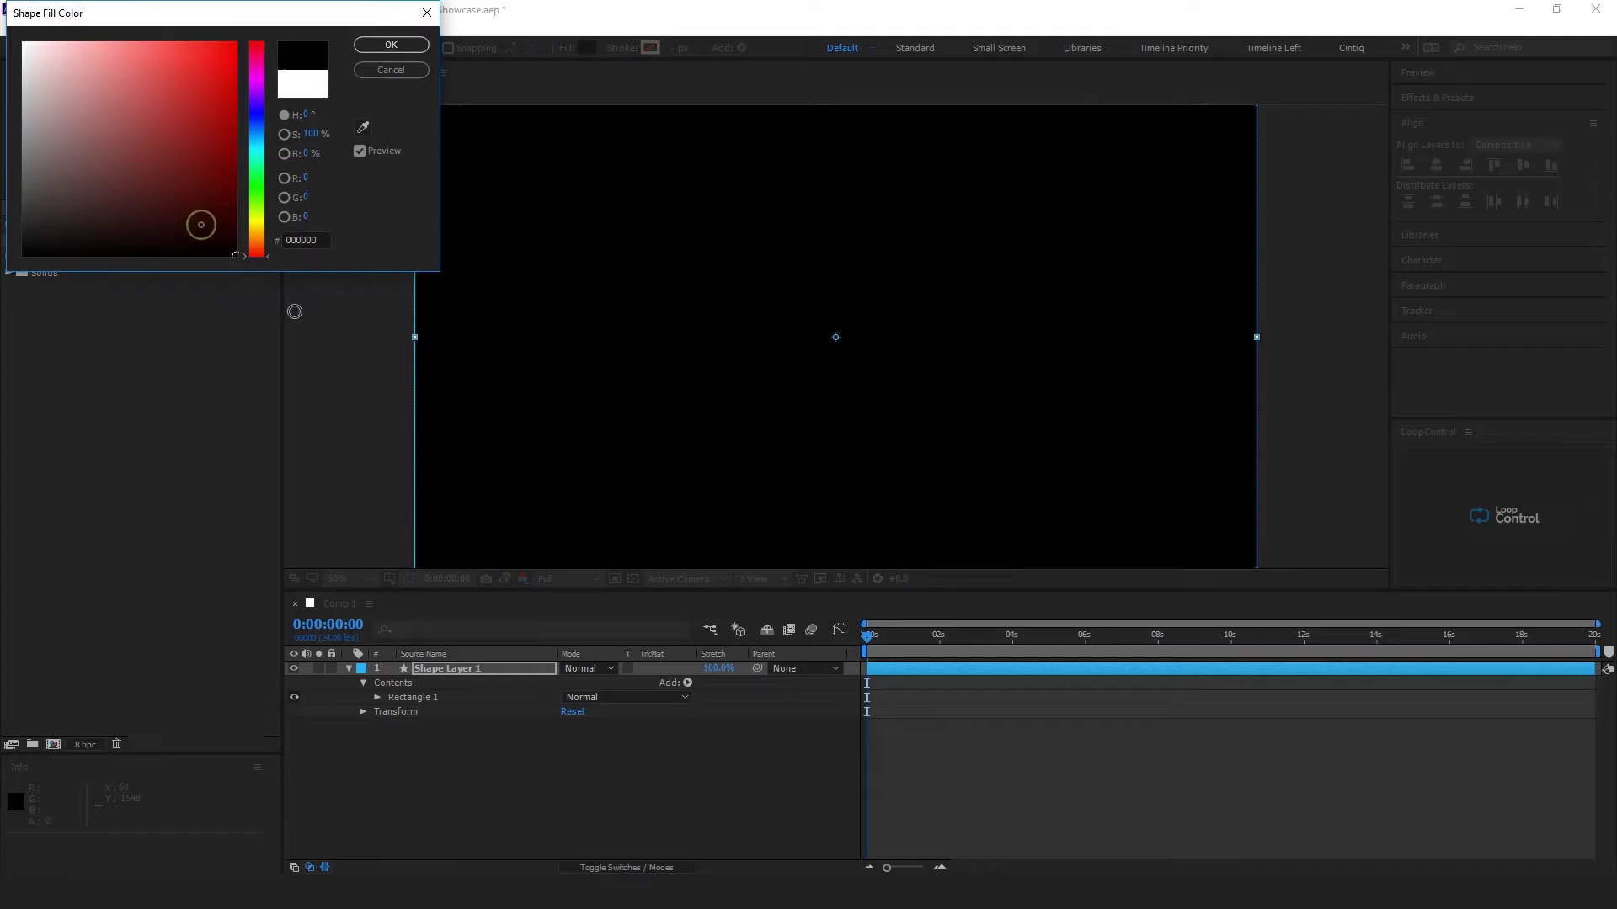
left_click(391, 45)
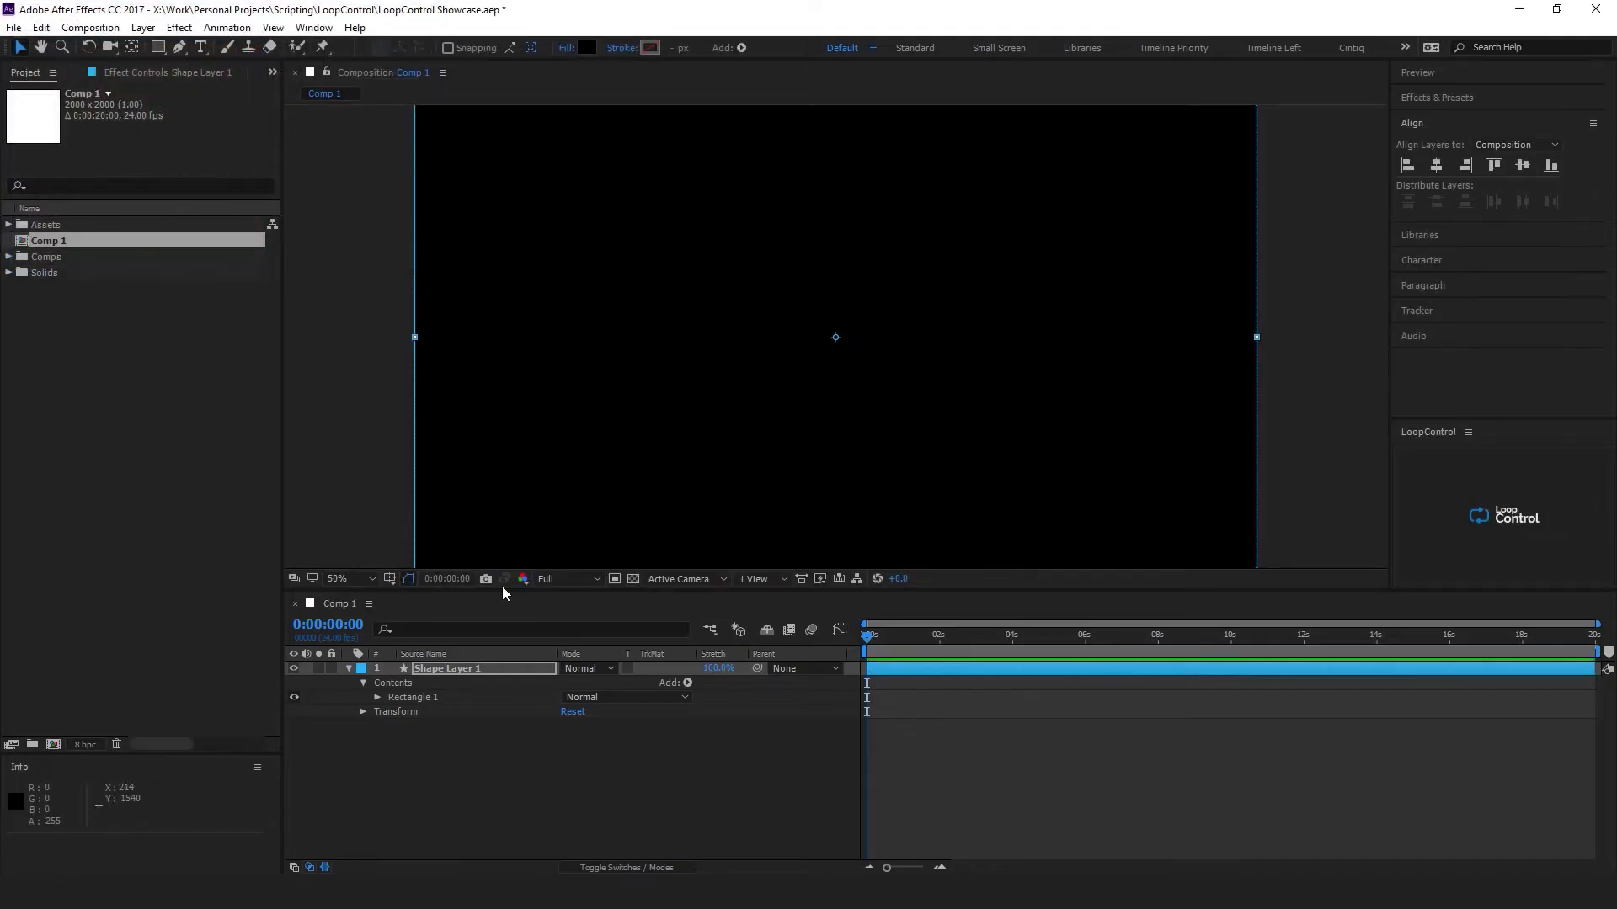
- Duplicate the black rectangle layer and give the copy a white fill
key("ctrl+d")
left_click(488, 667)
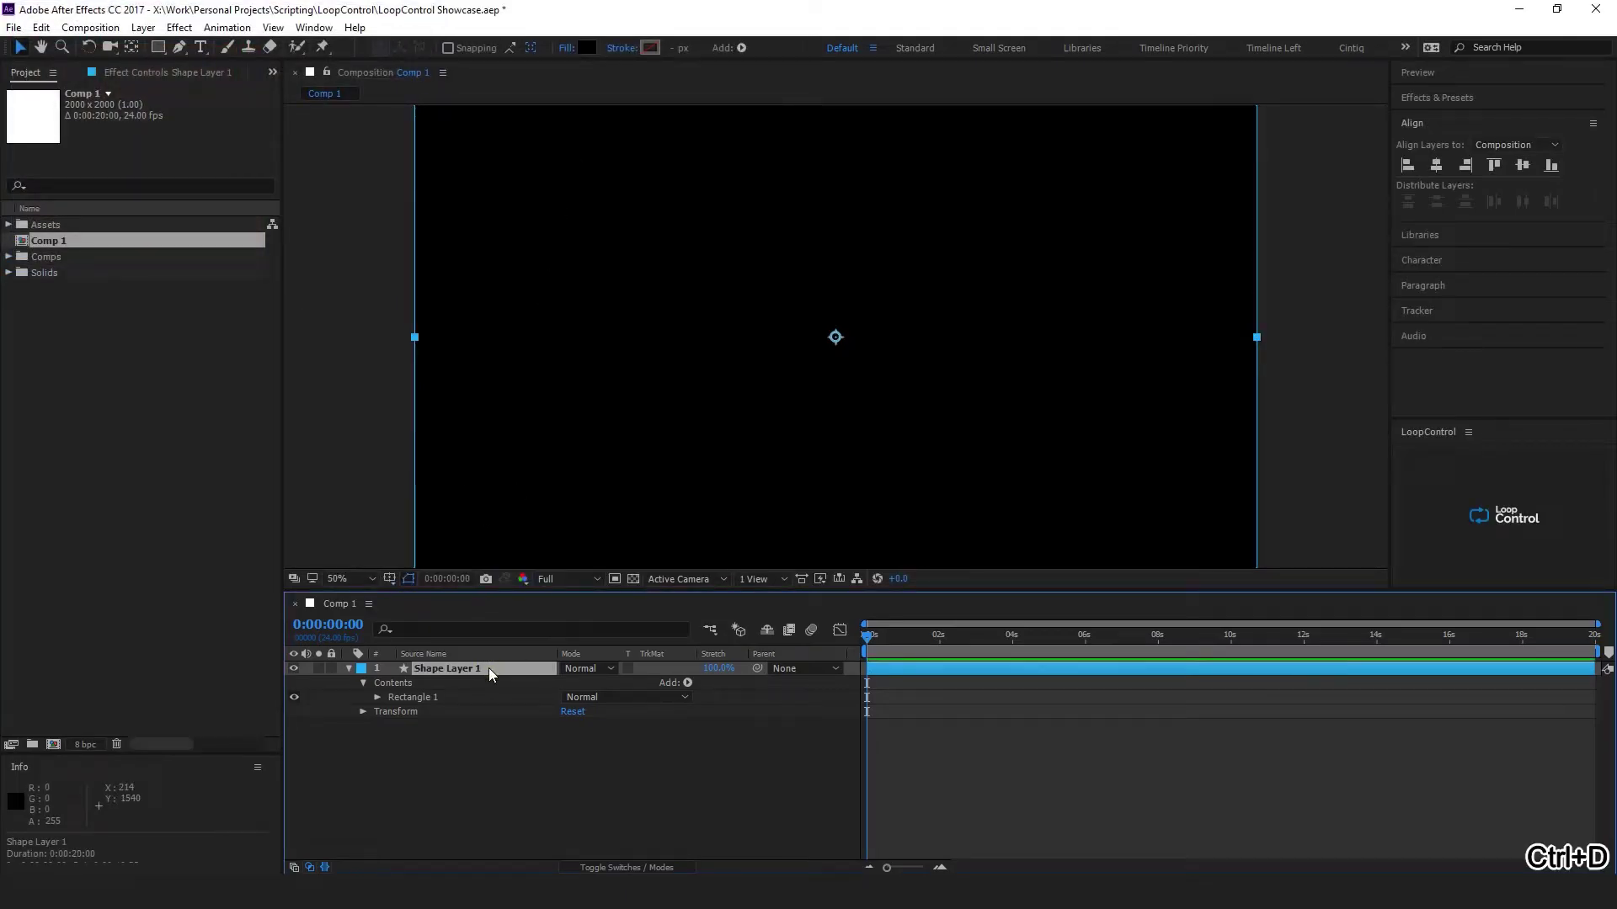
key("ctrl+d")
left_click(584, 48)
left_click(125, 125)
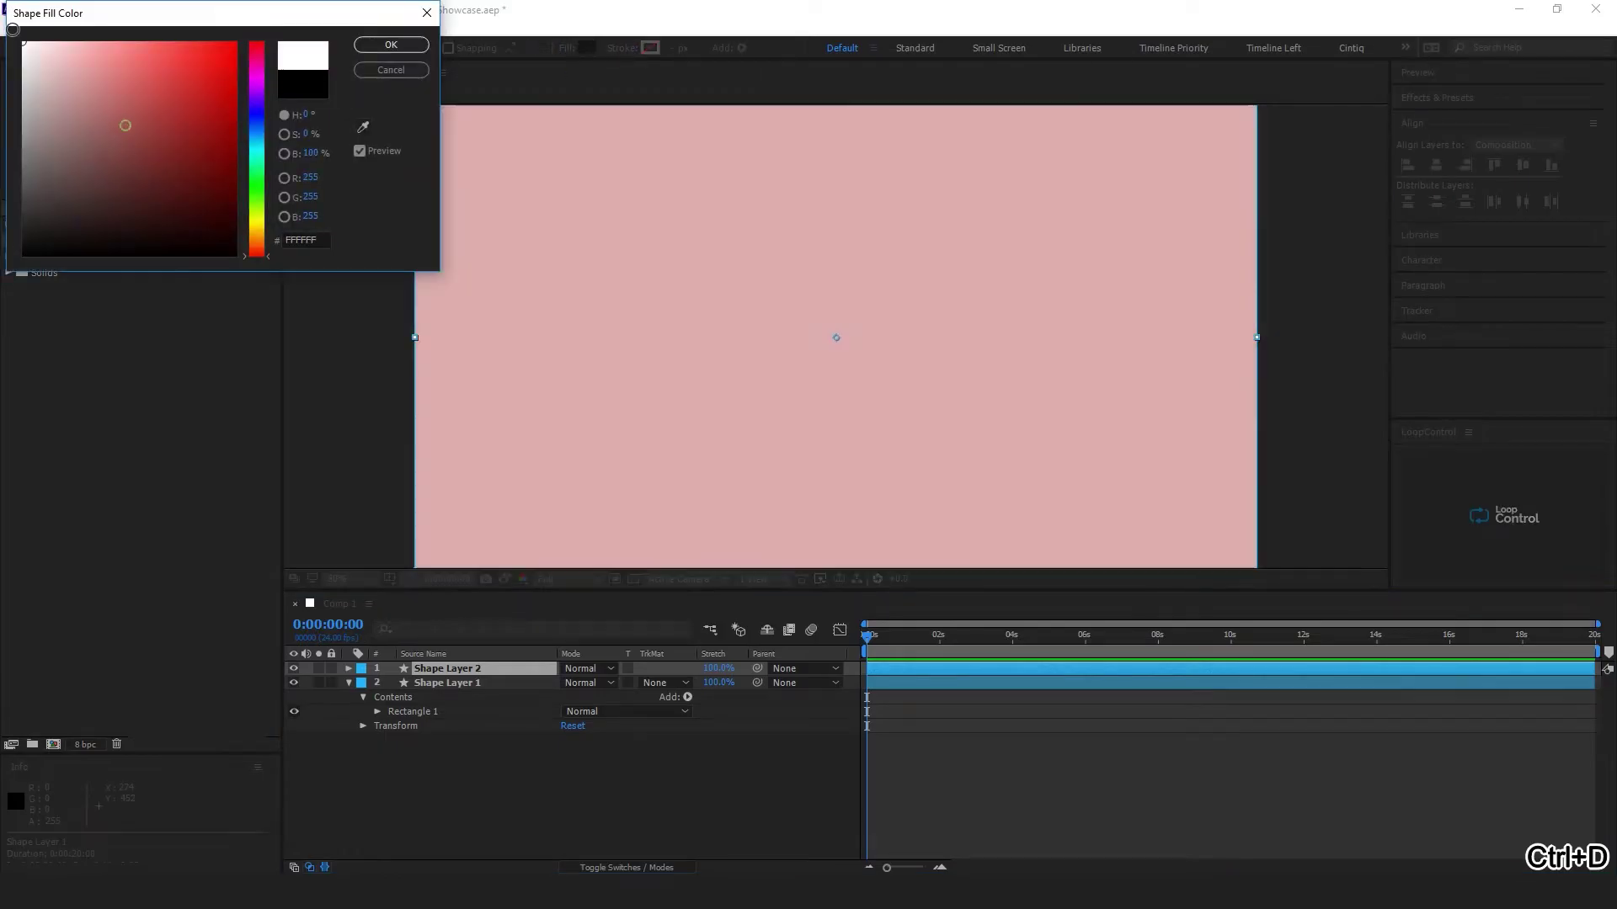
left_click(391, 44)
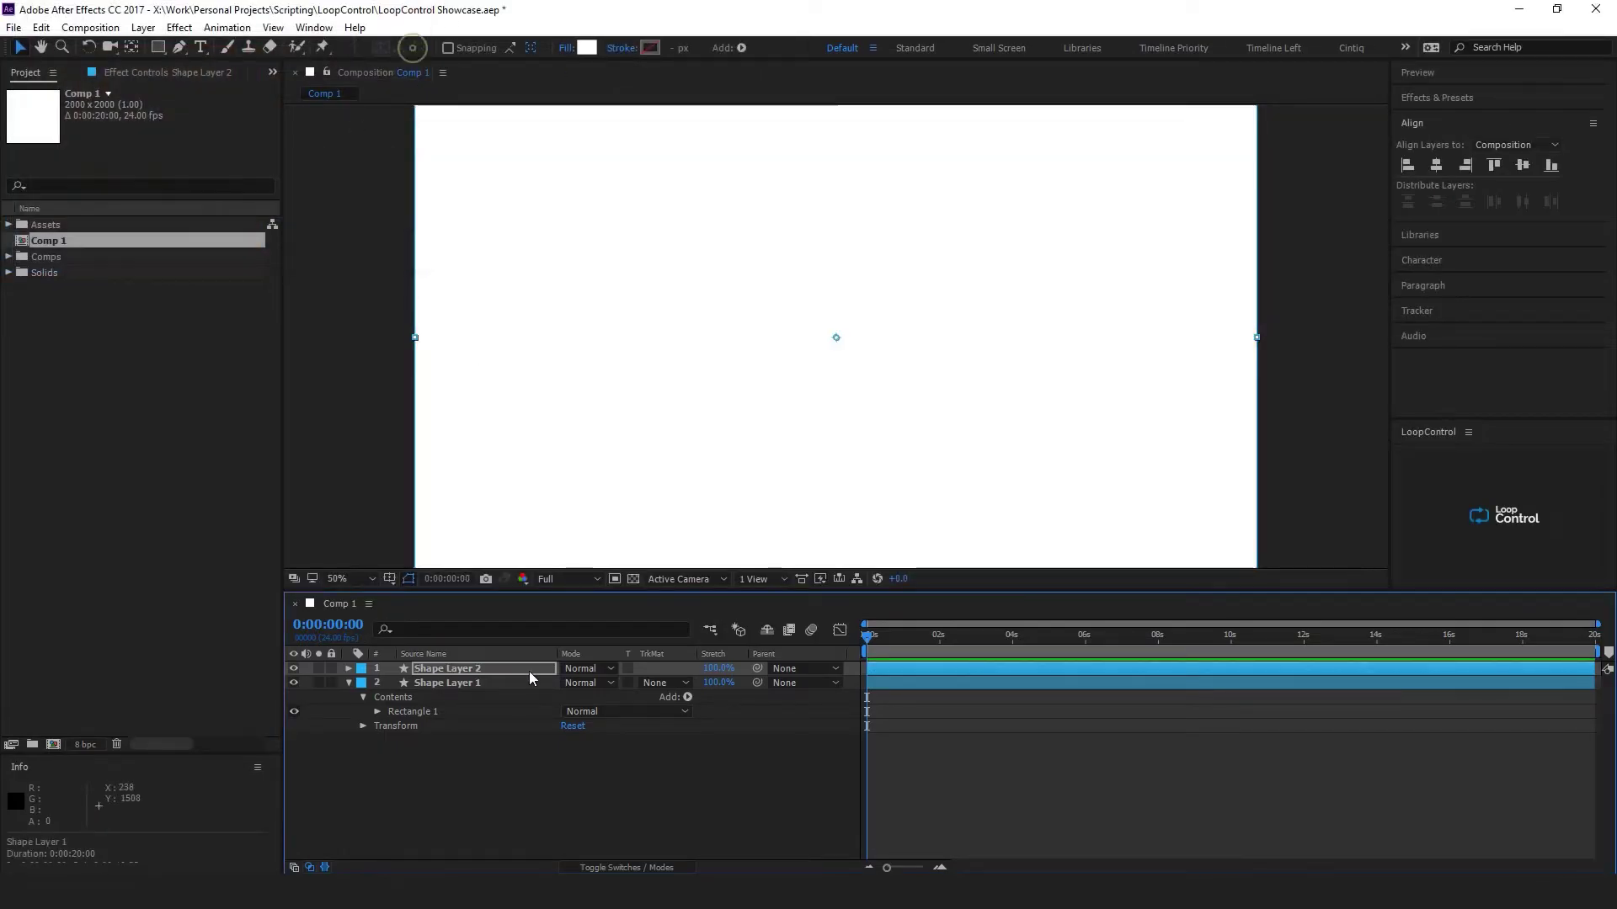
- Rename the bottom rectangle layer BG and make it a guide layer
left_click(465, 683)
key("Return")
type("B")
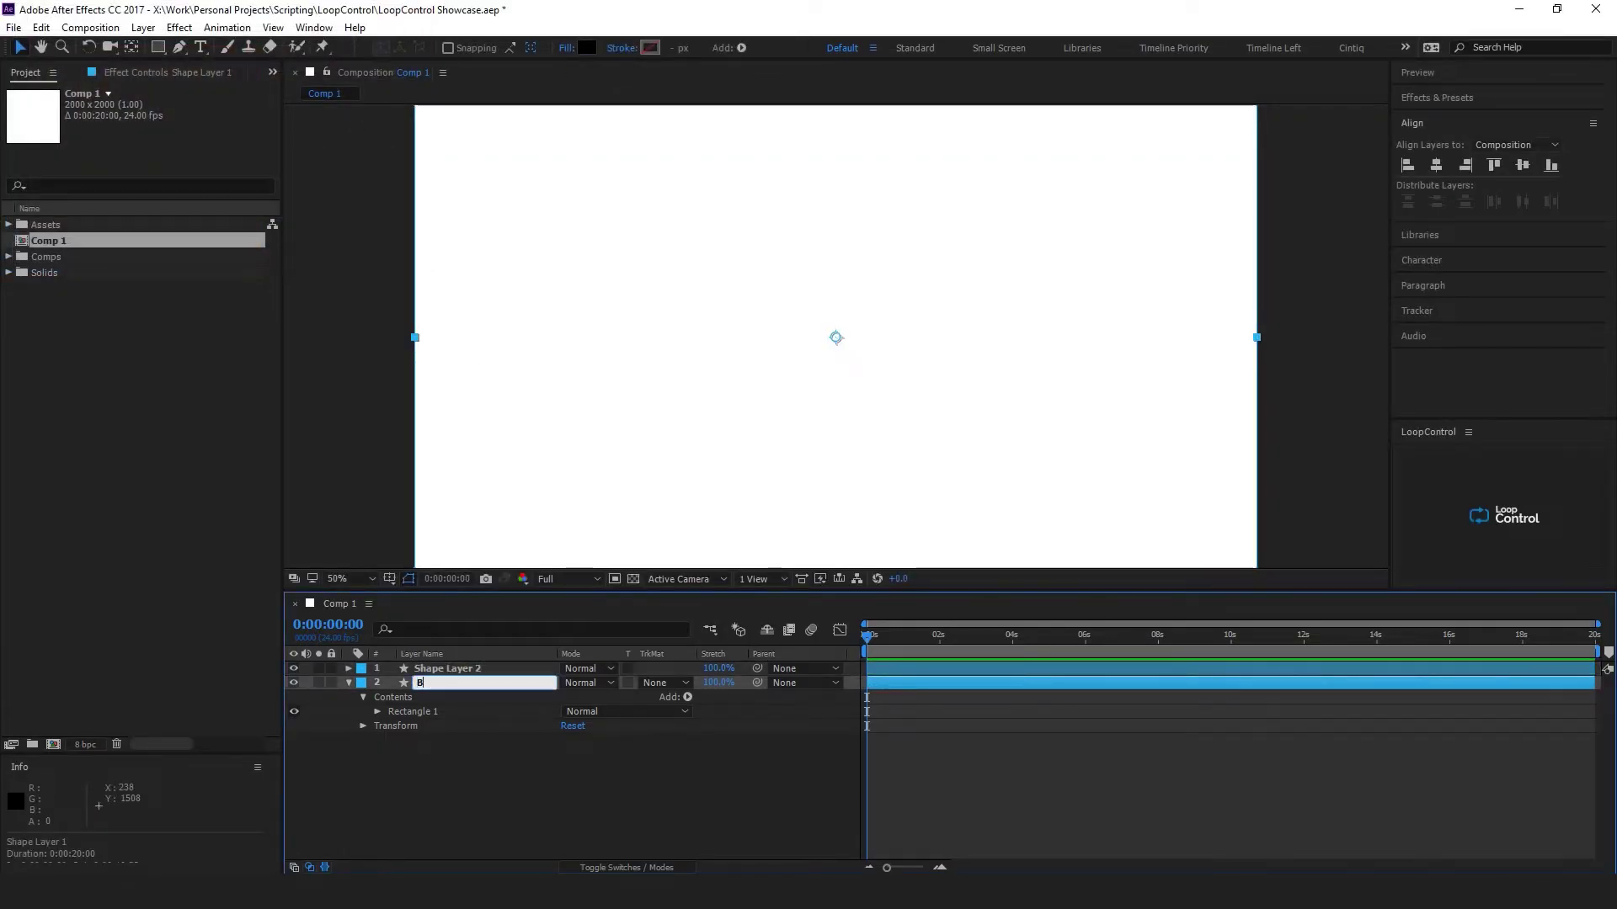
type("aG")
key("Return")
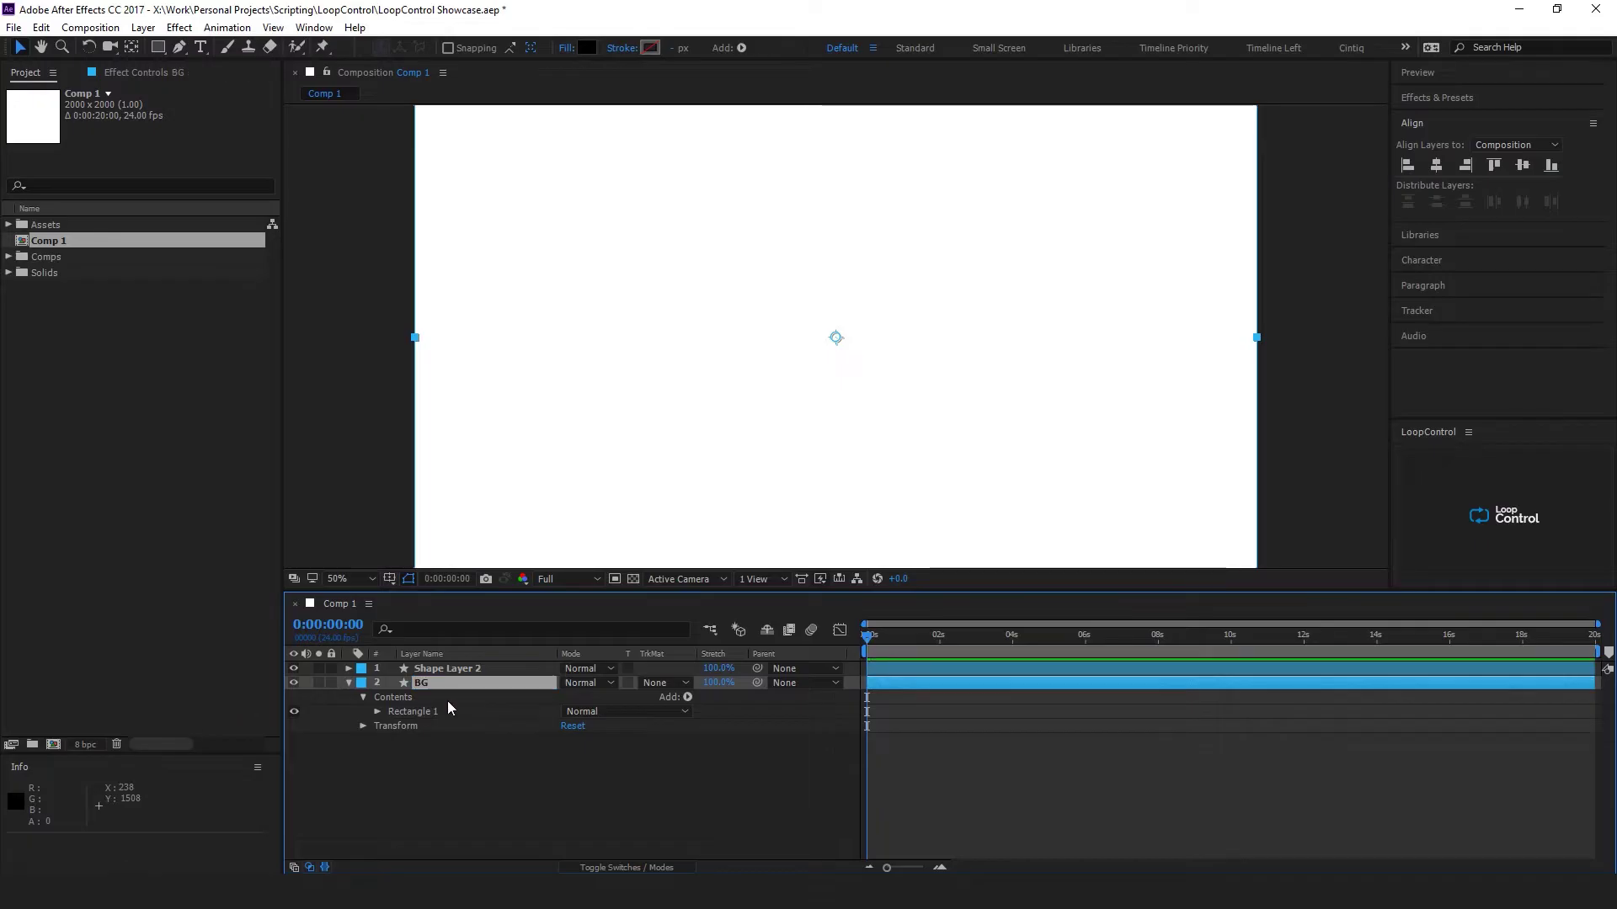
right_click(450, 680)
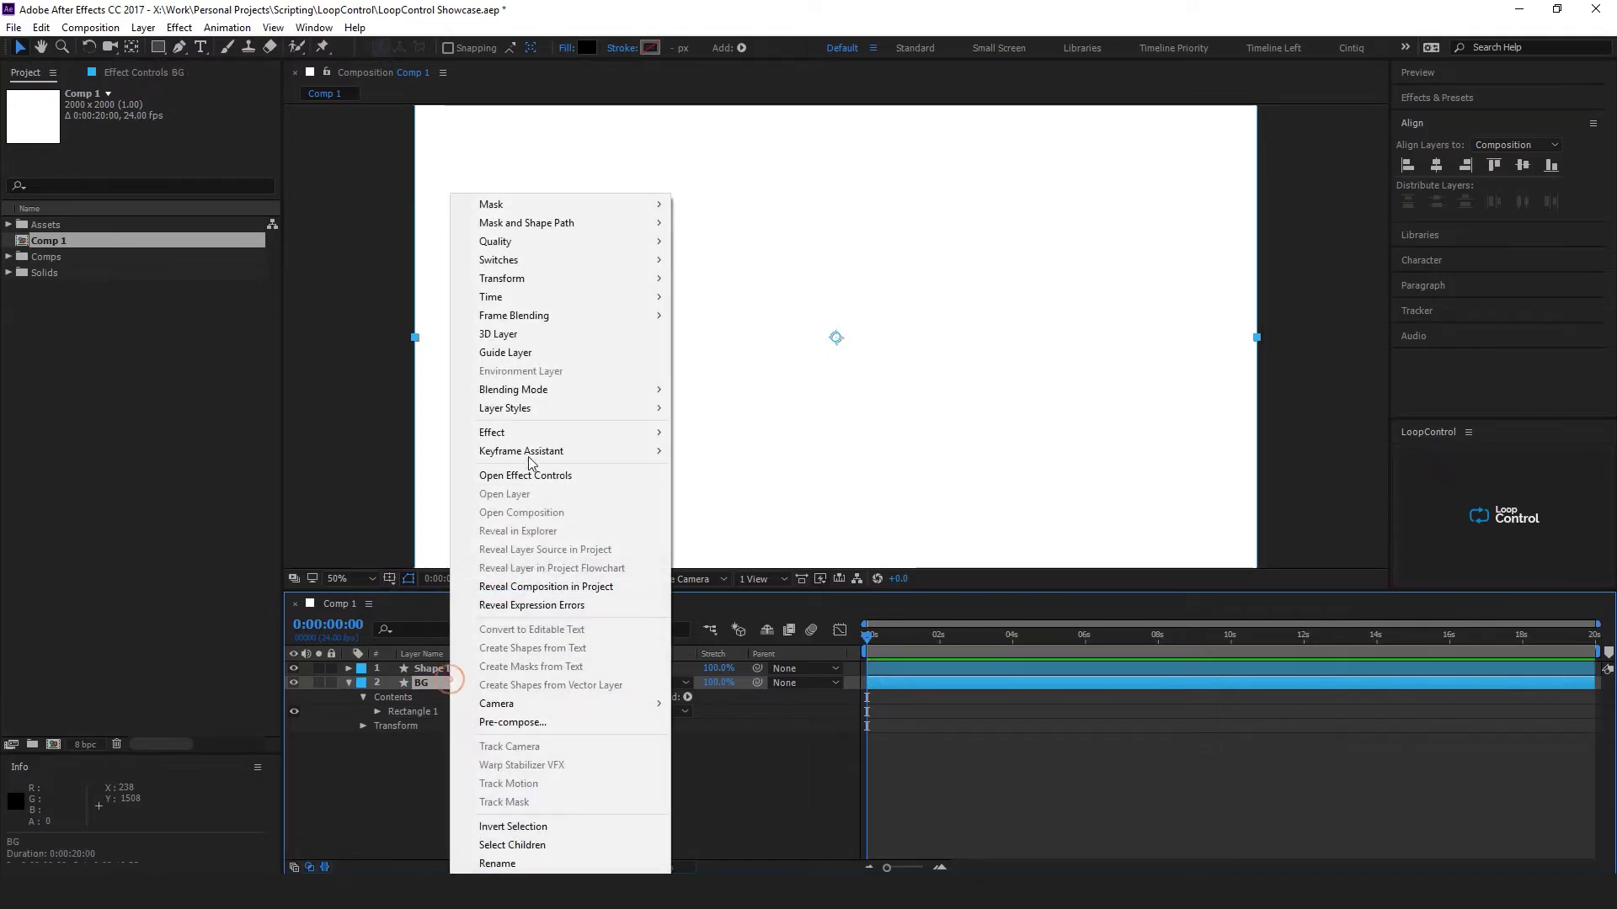
left_click(514, 353)
- Apply the CC Ball Action effect to the white Shape Layer 2
left_click(448, 665)
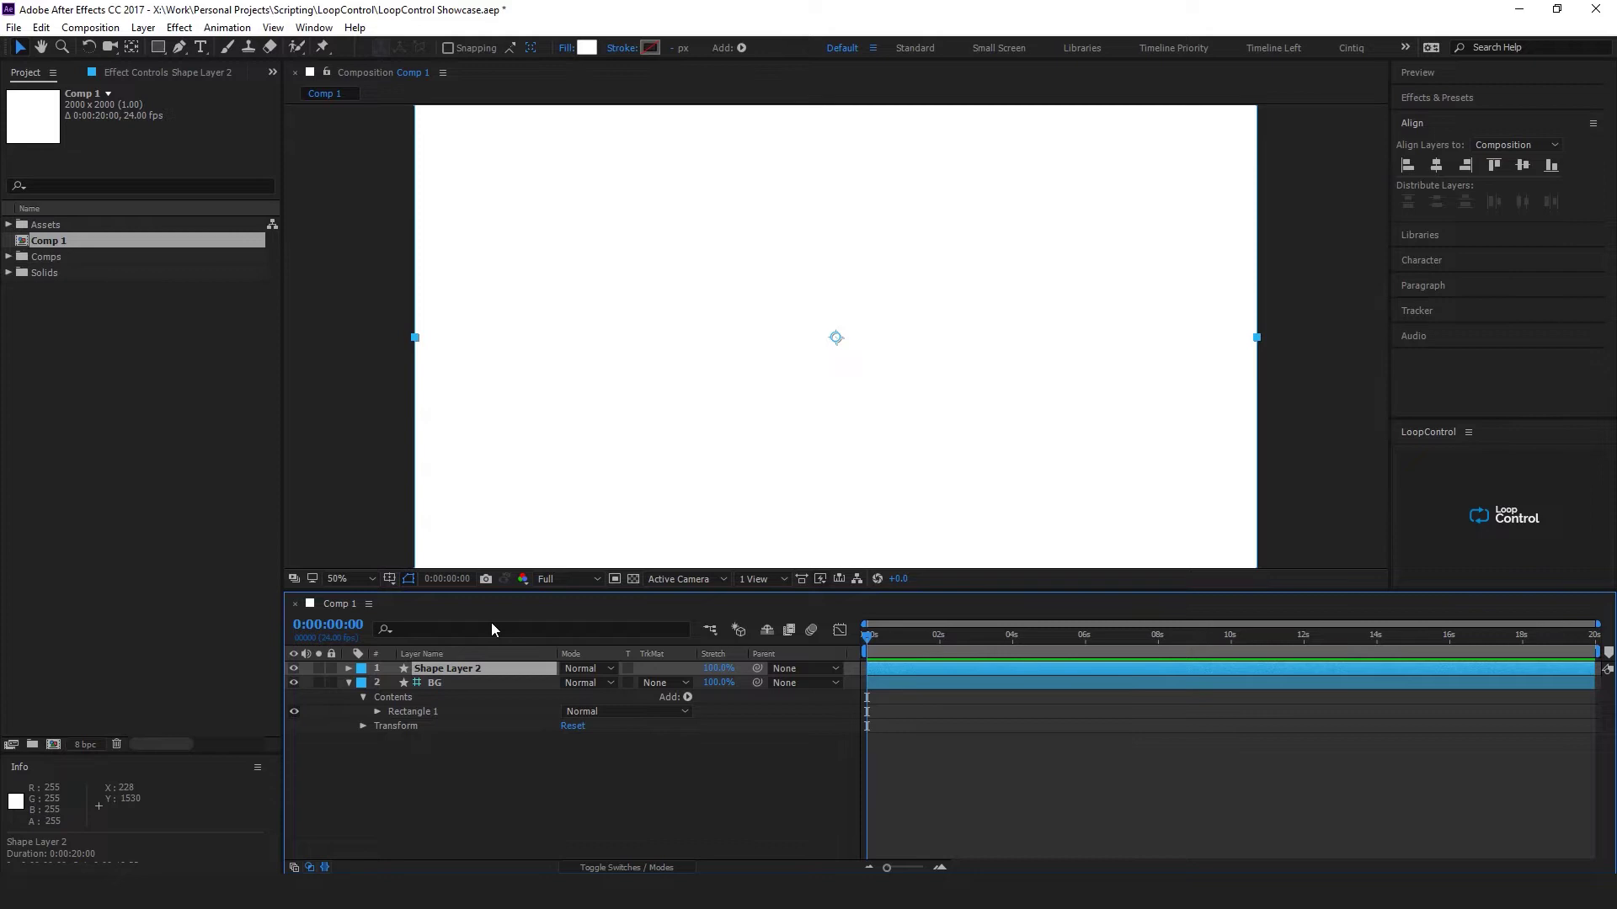
key("ctrl+space")
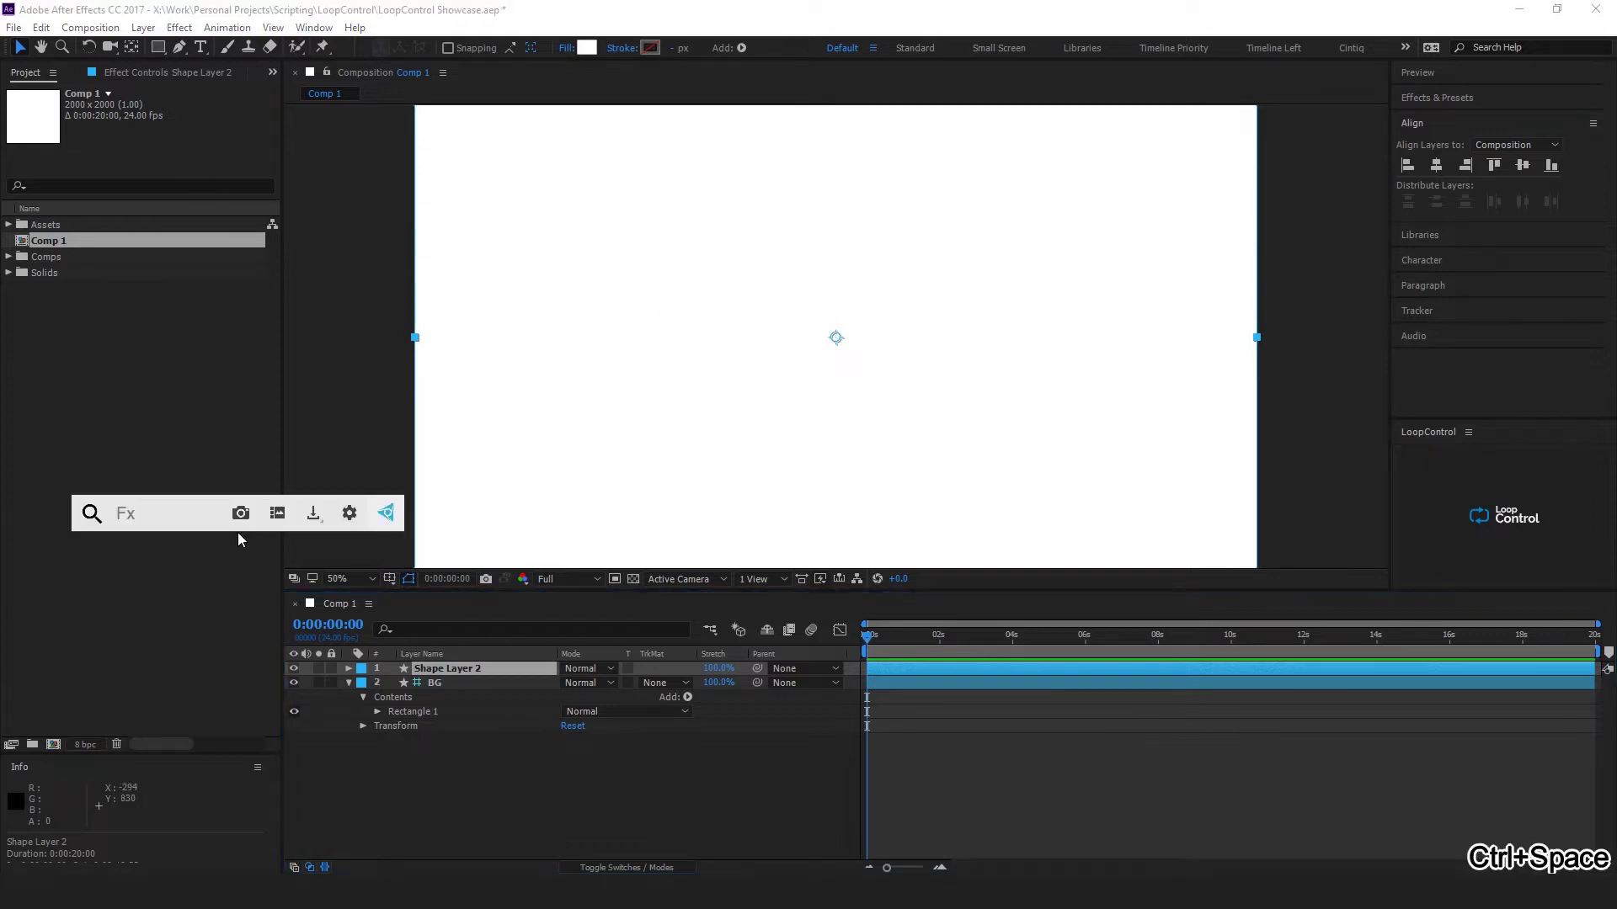
type("cc bal")
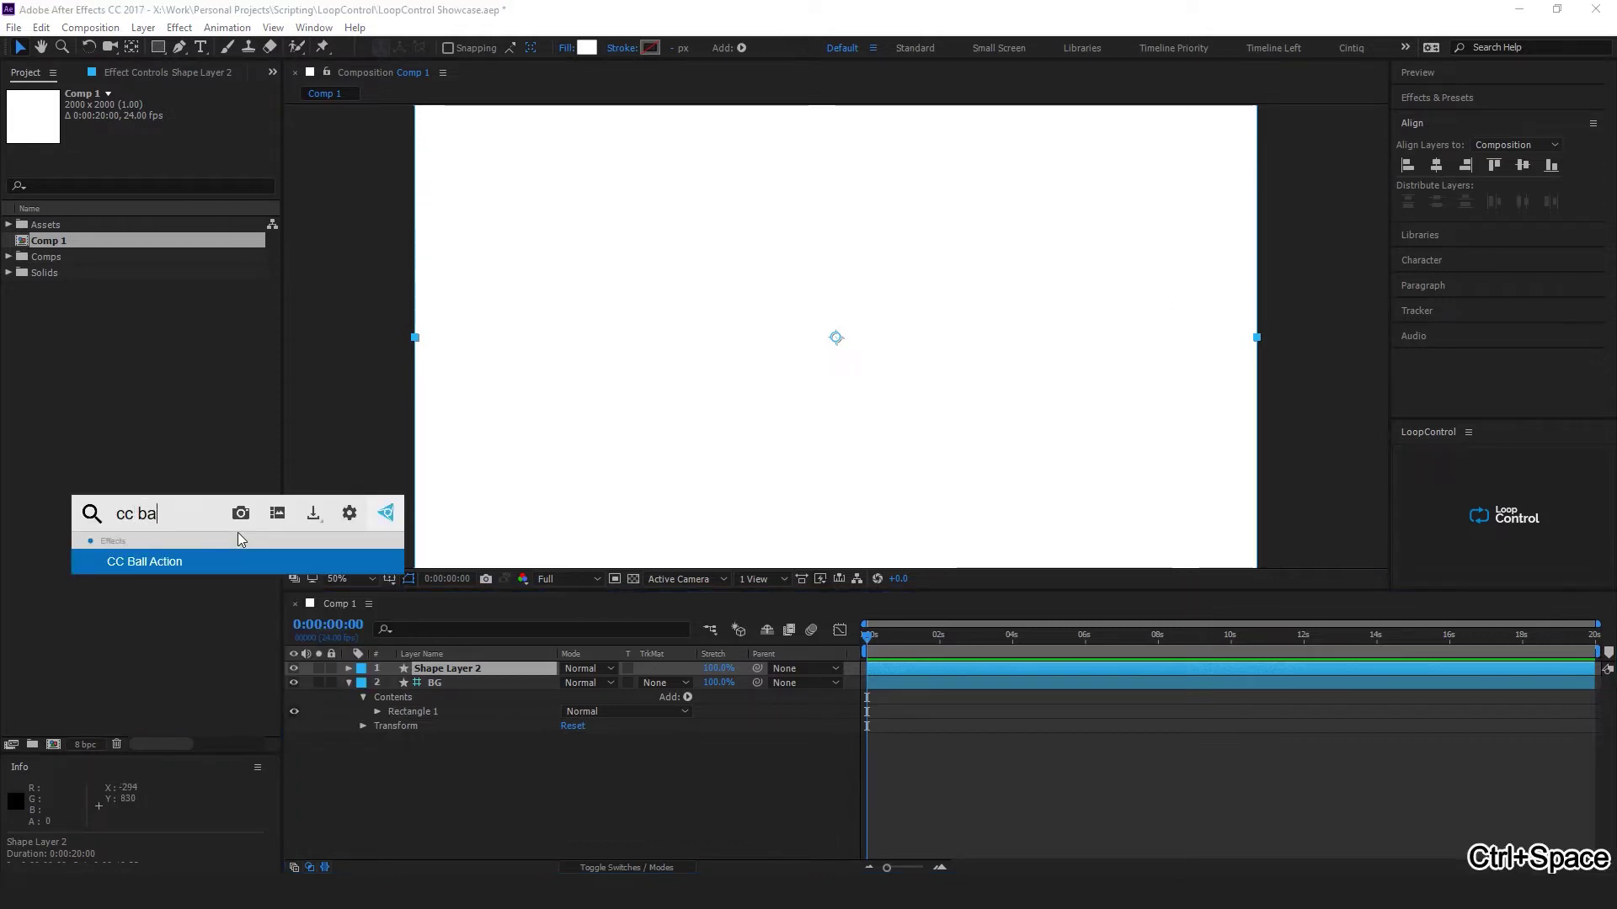
key("Return")
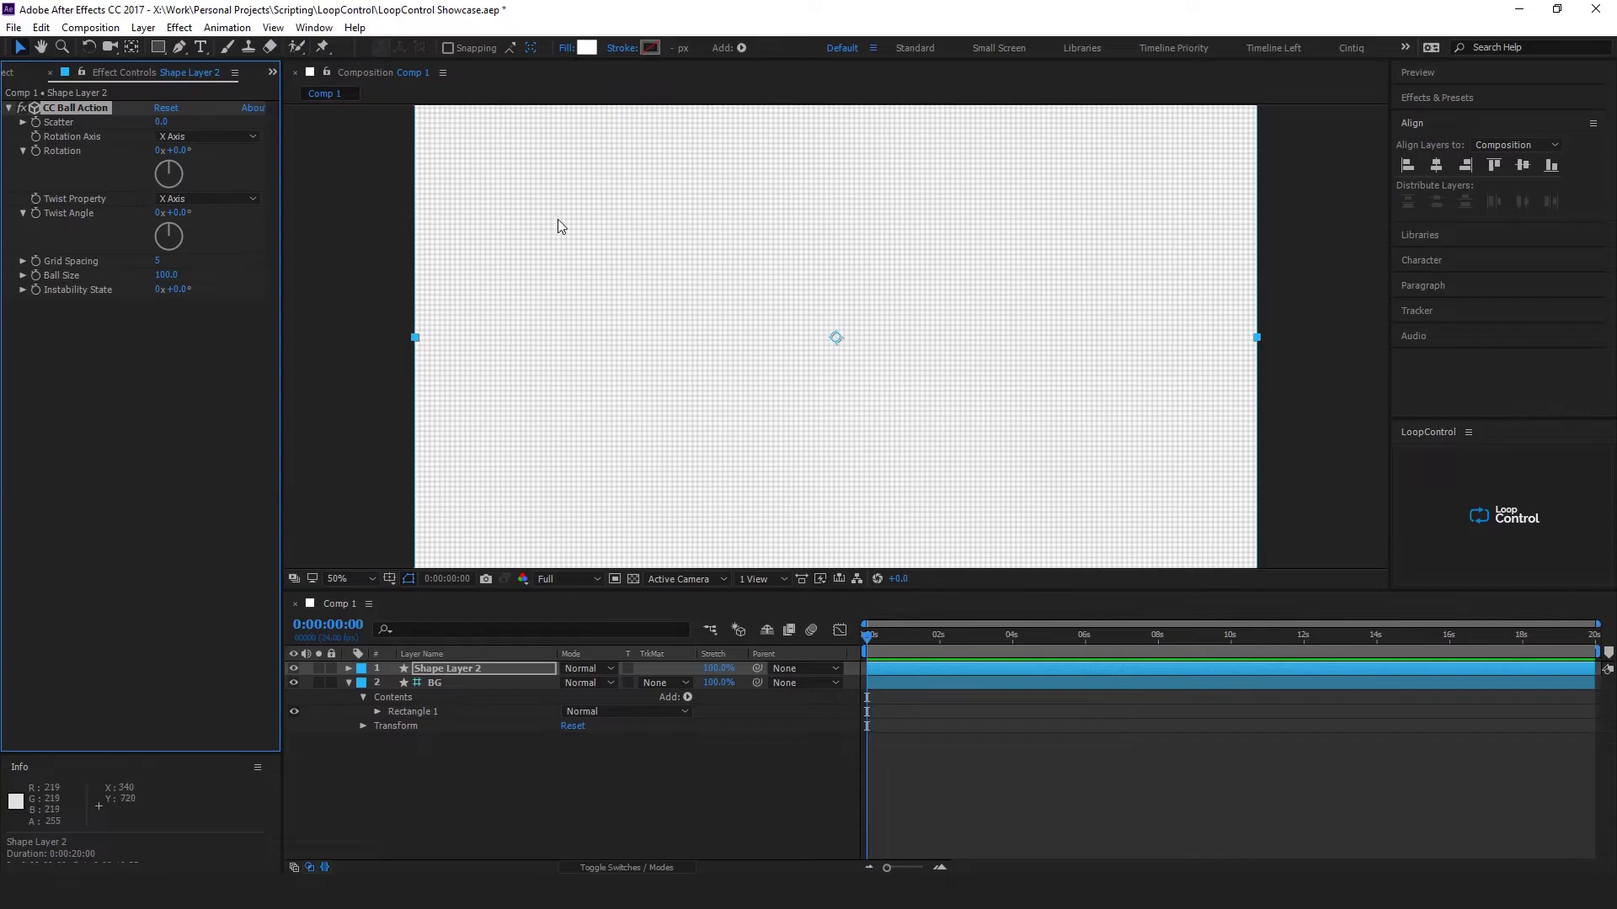
- Set CC Ball Action to Scatter 800, Grid Spacing 20, Ball Size 6, and fit the frame
left_click_drag(192, 120, 207, 119)
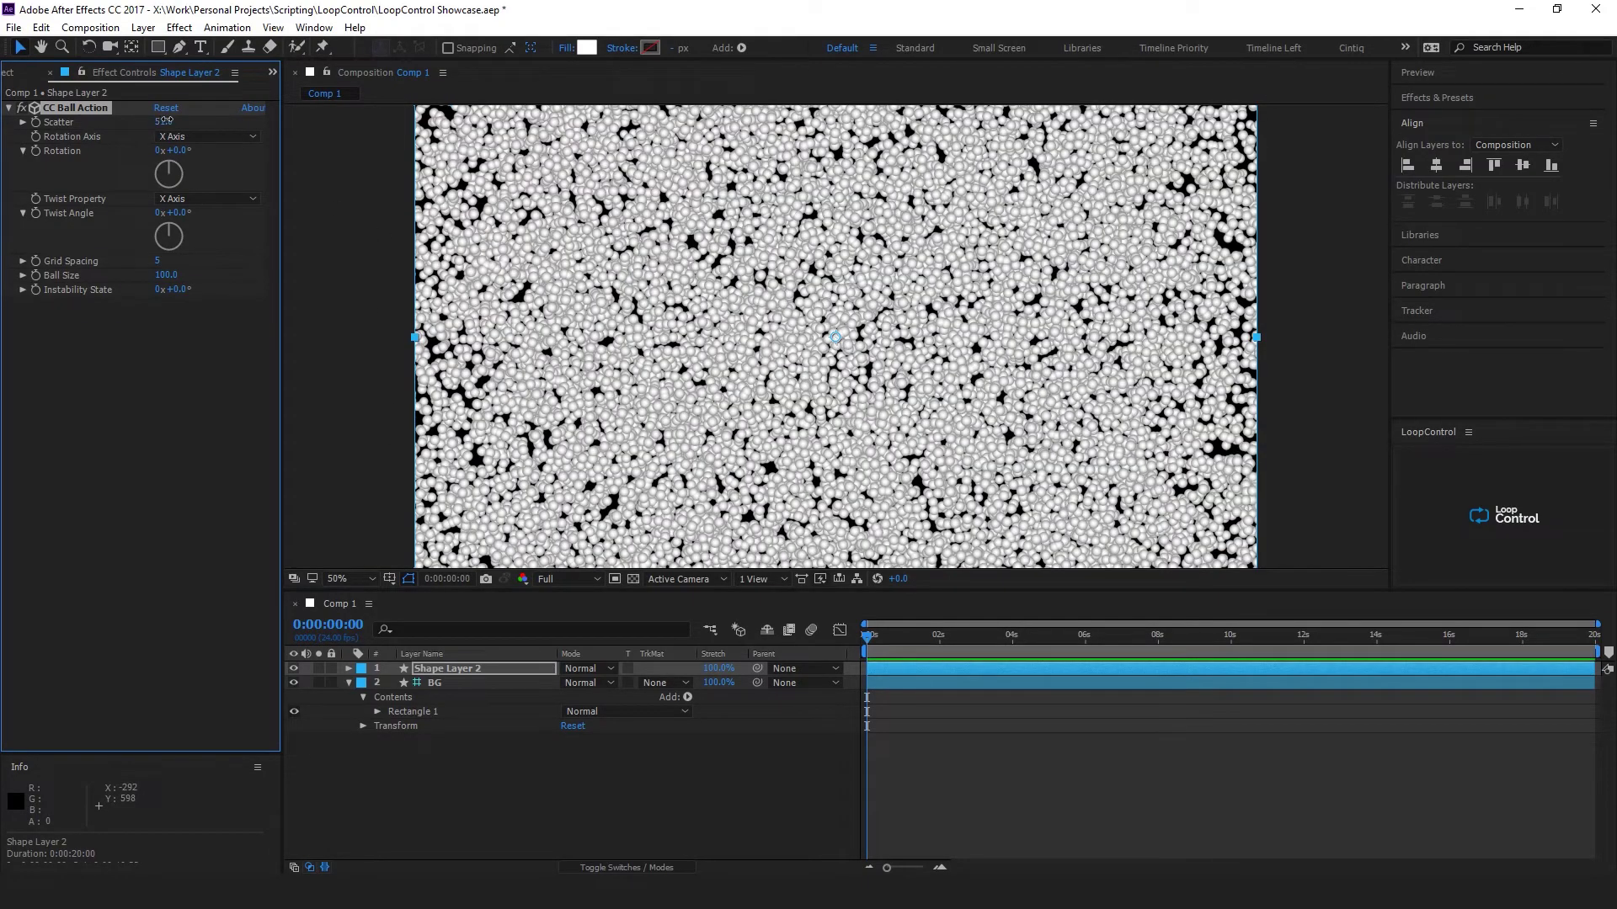
left_click(167, 120)
left_click(158, 261)
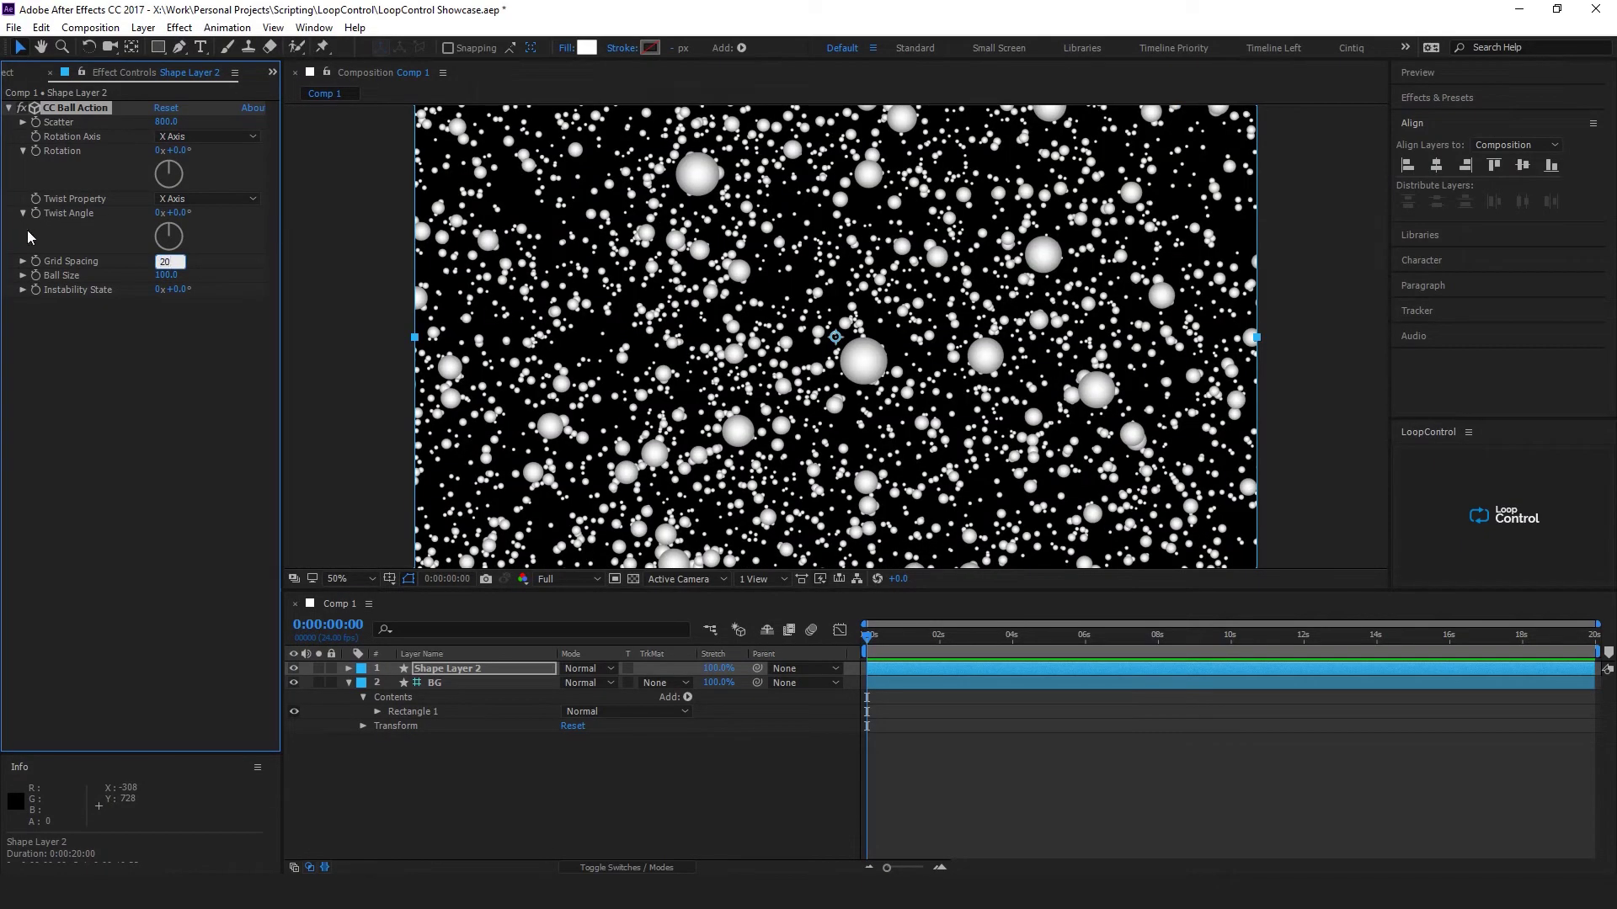
left_click(168, 274)
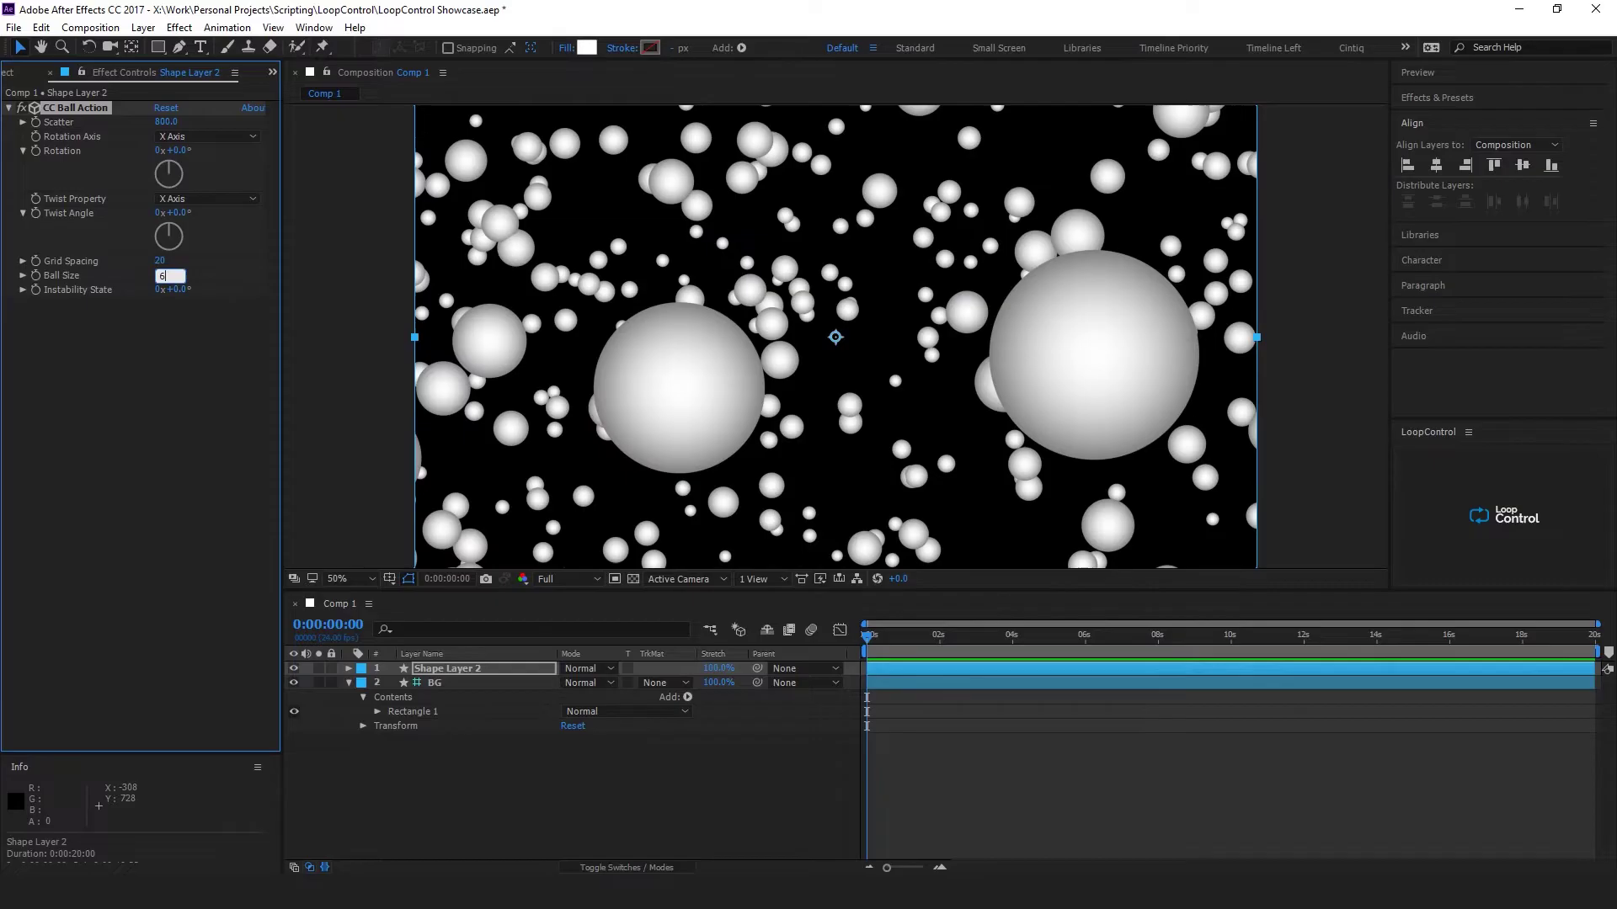
left_click(768, 779)
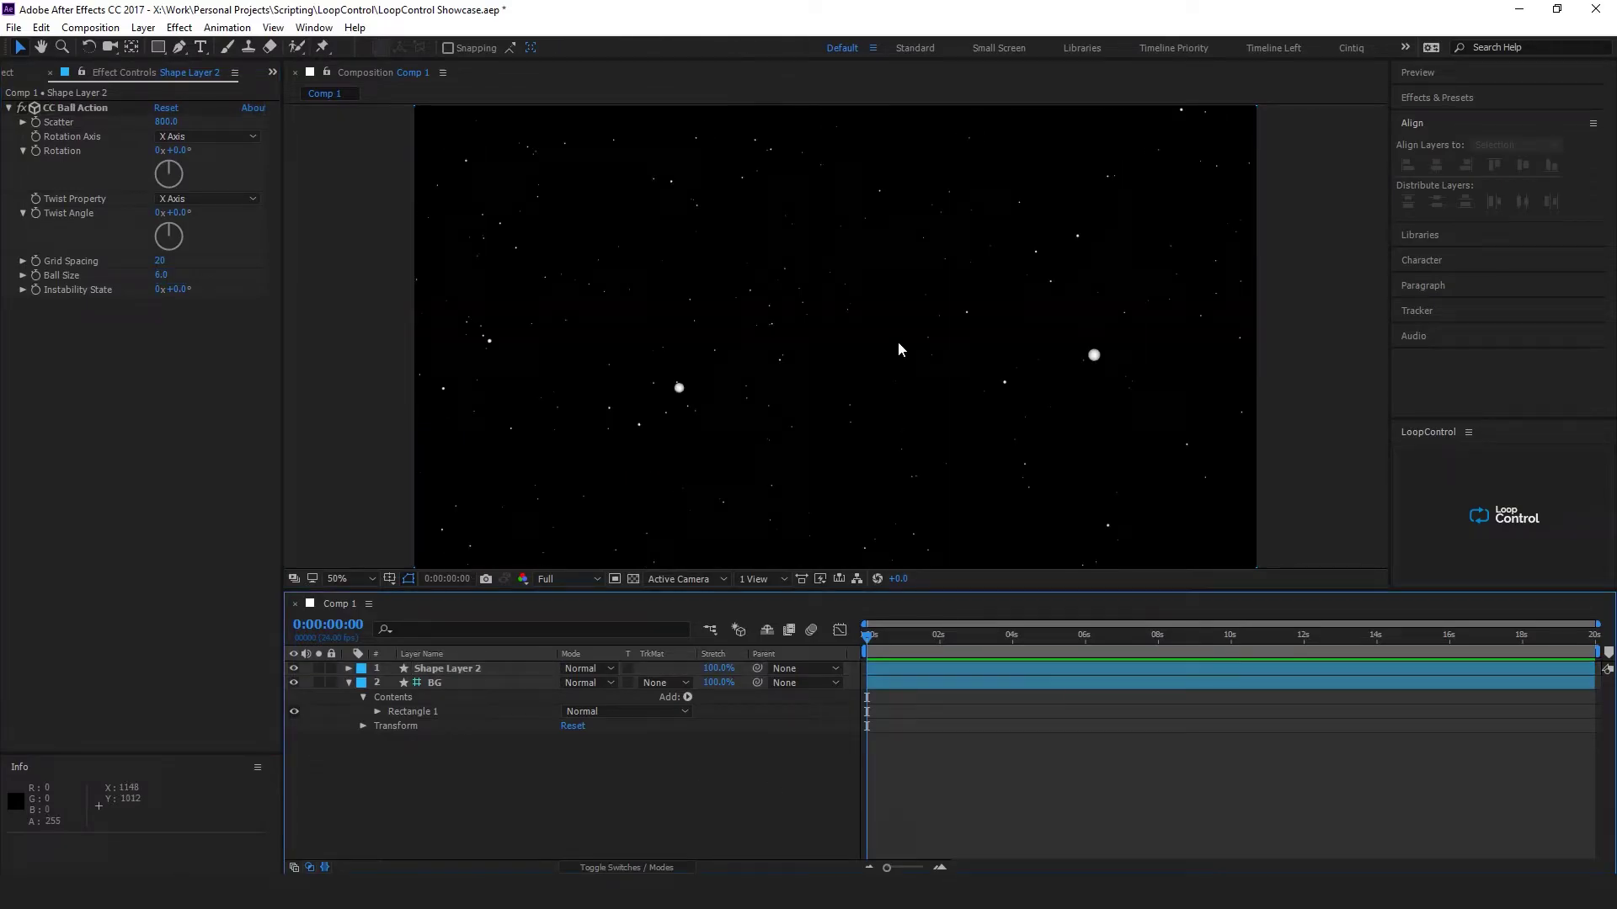
key("comma")
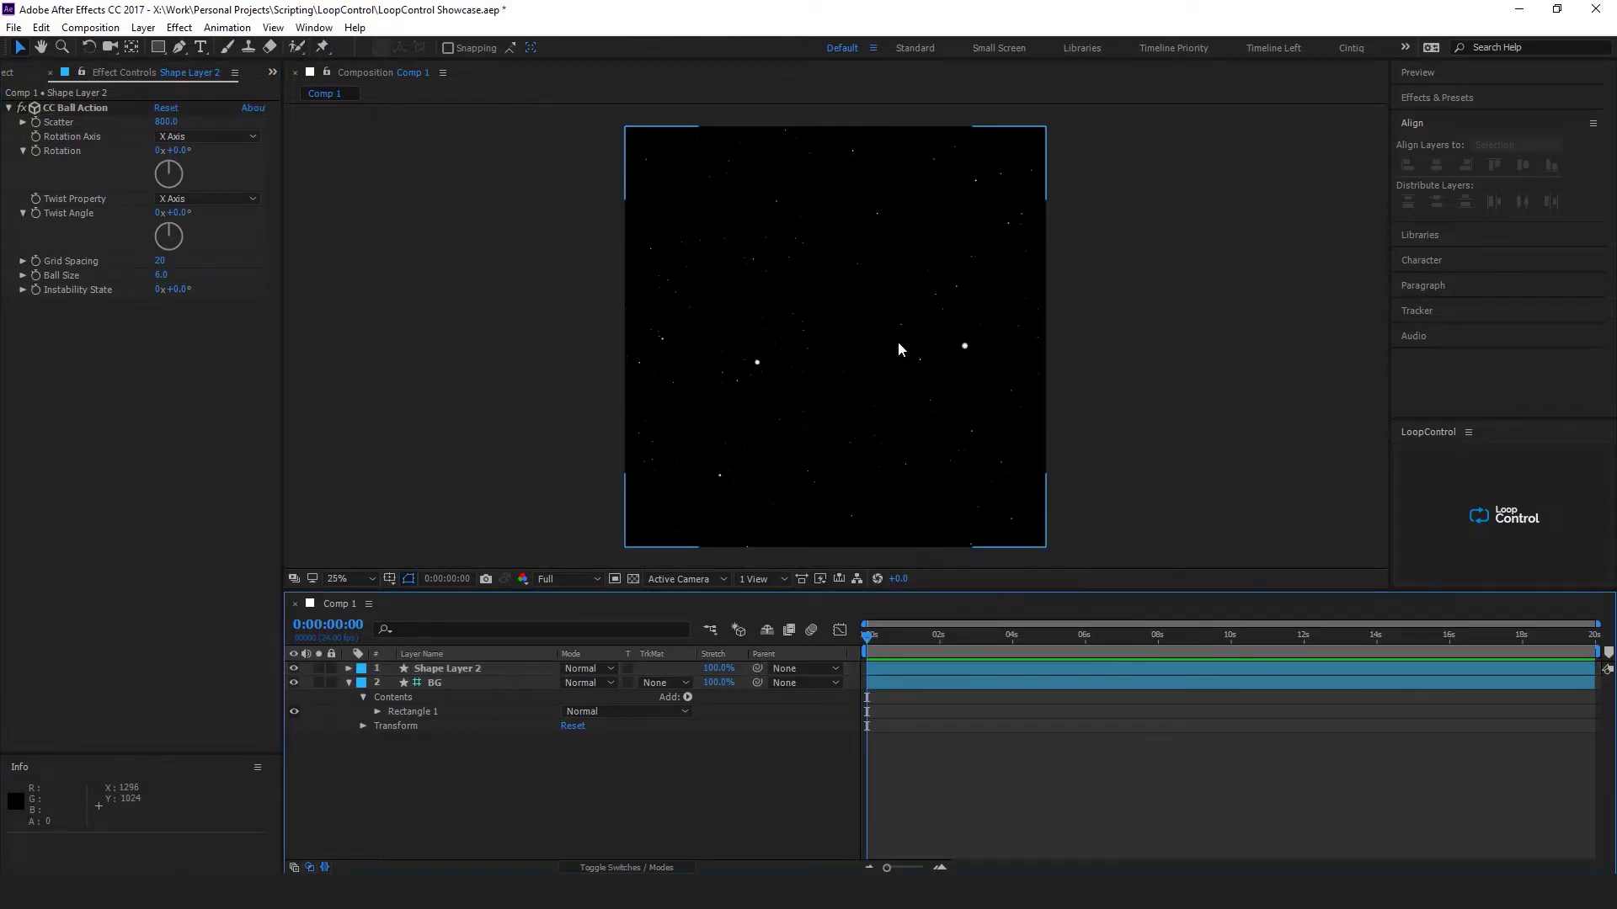
- Add Camera 1 to Comp 1 and set a starting Position keyframe
left_click(482, 668)
left_click(546, 795)
right_click(581, 792)
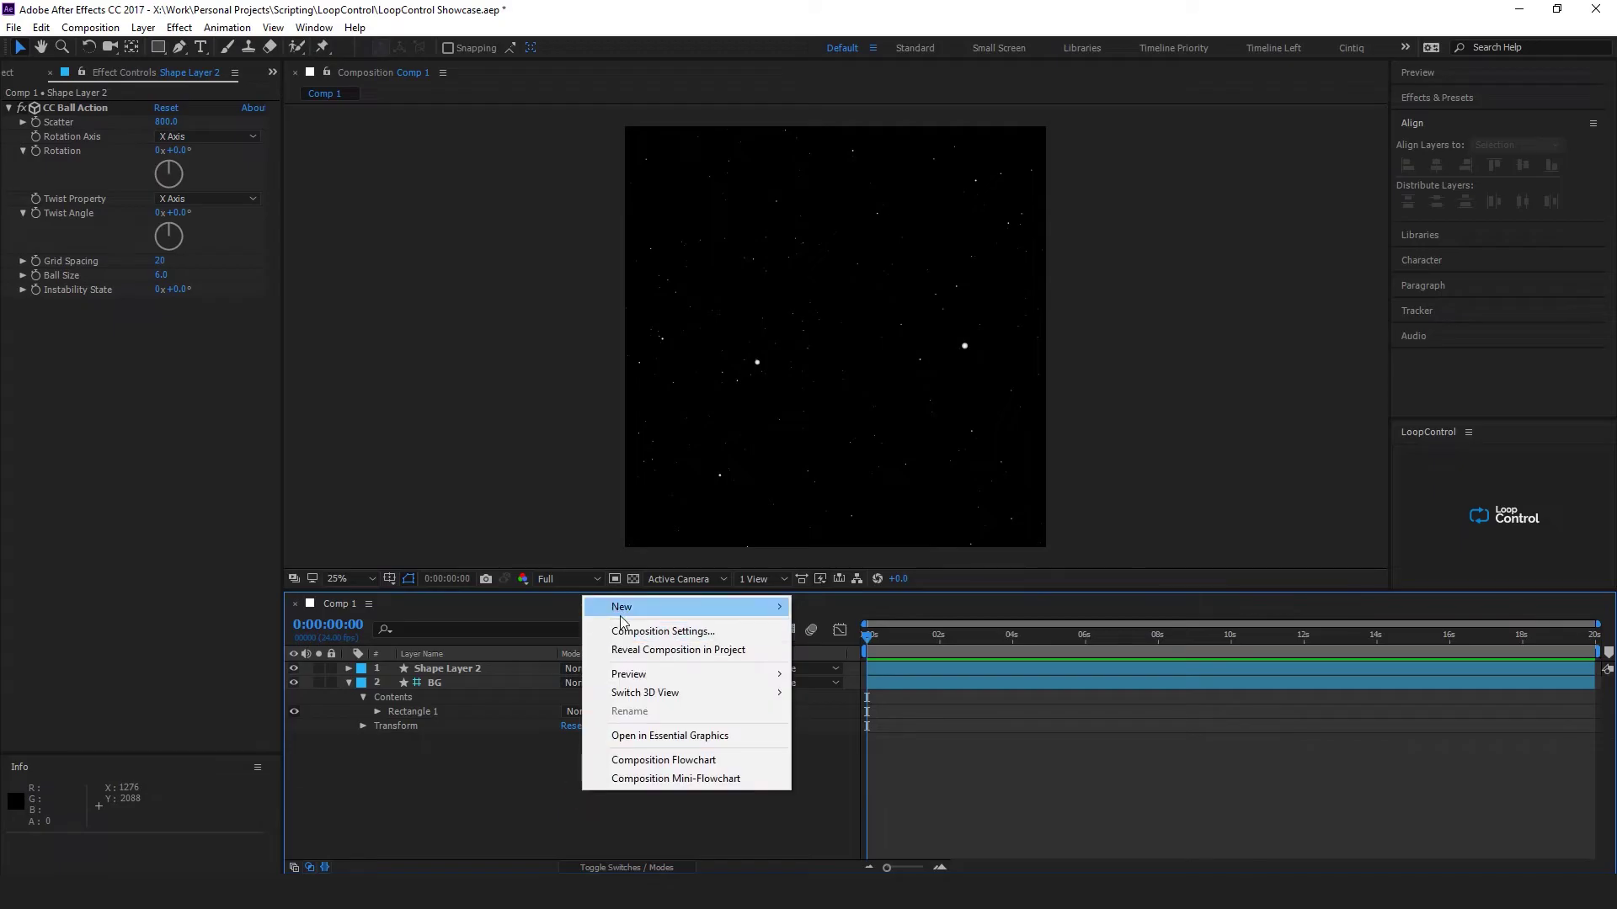
mouse_move(621, 621)
left_click(454, 686)
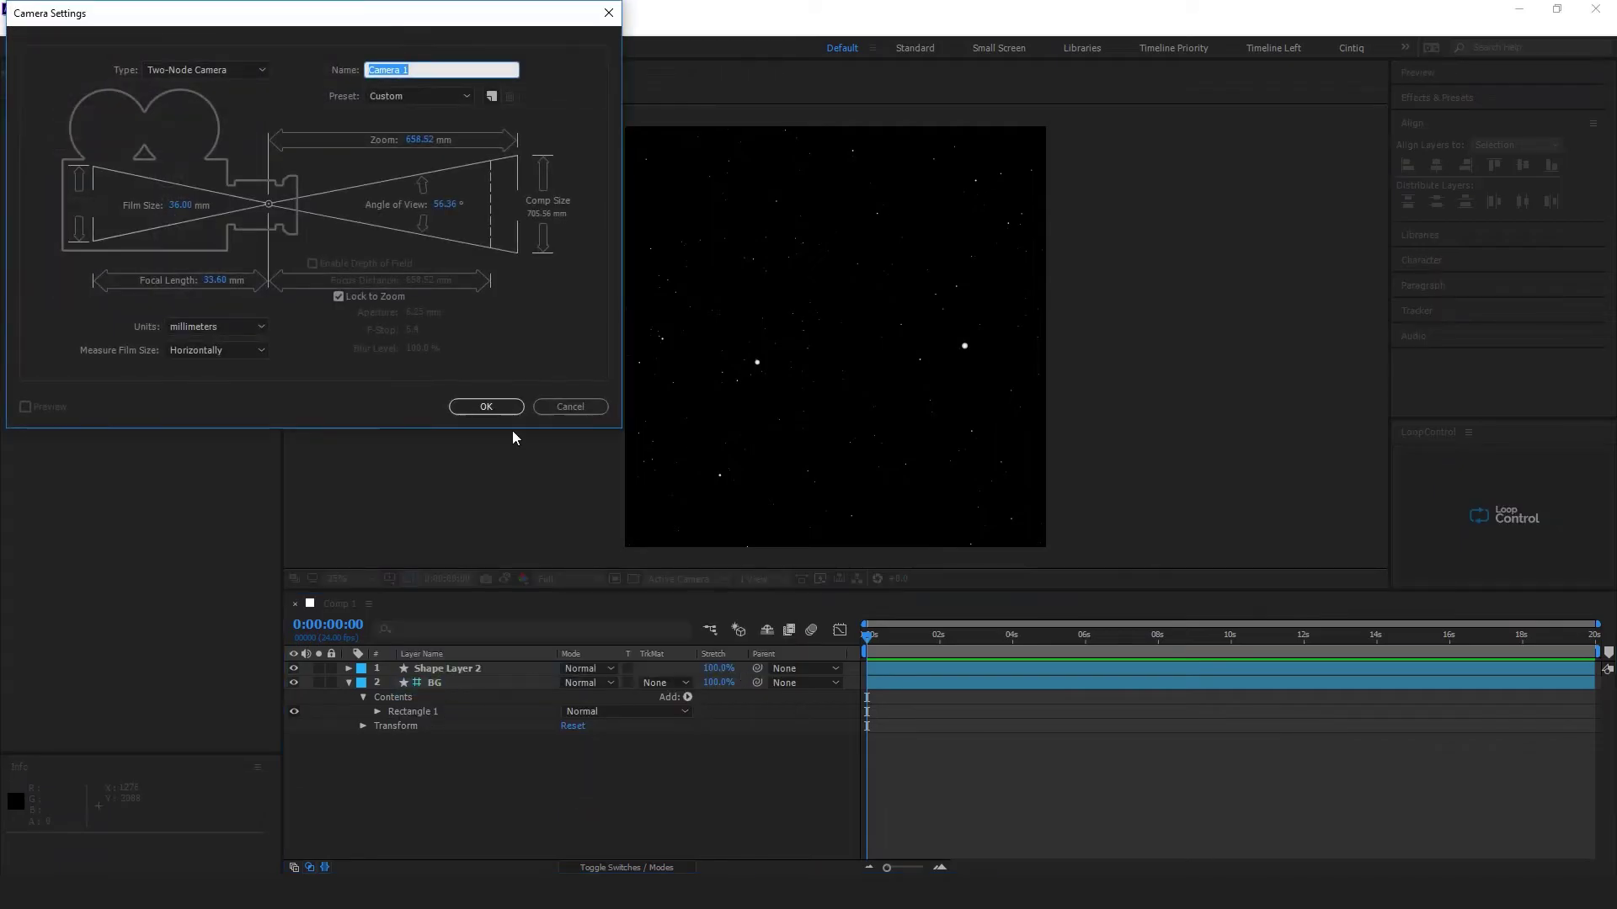
left_click(496, 407)
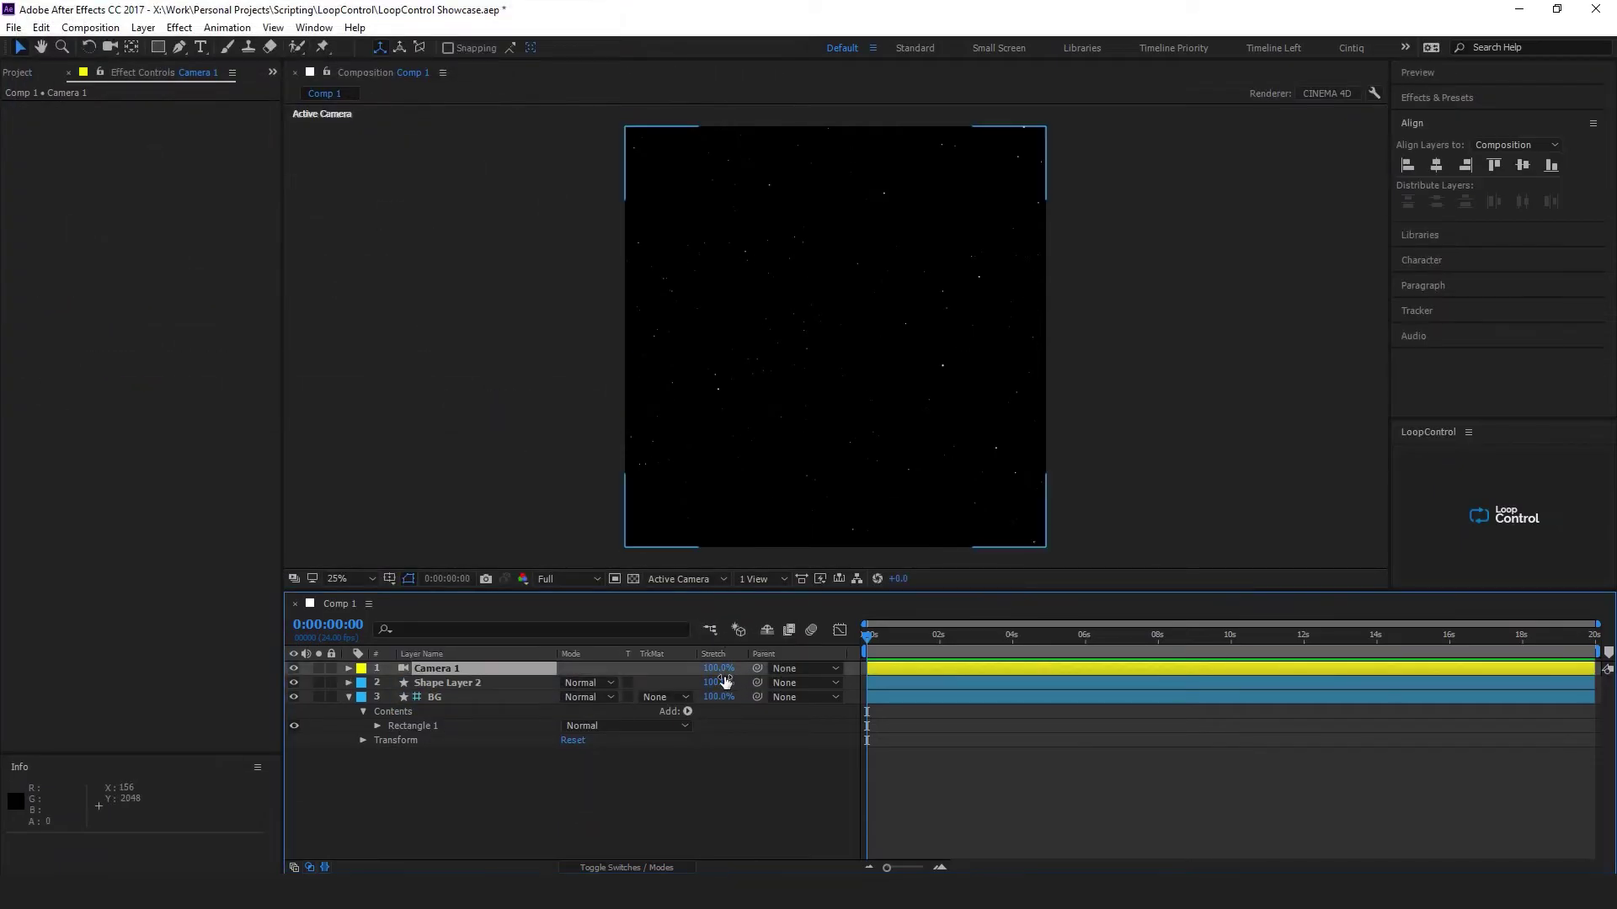
key("p")
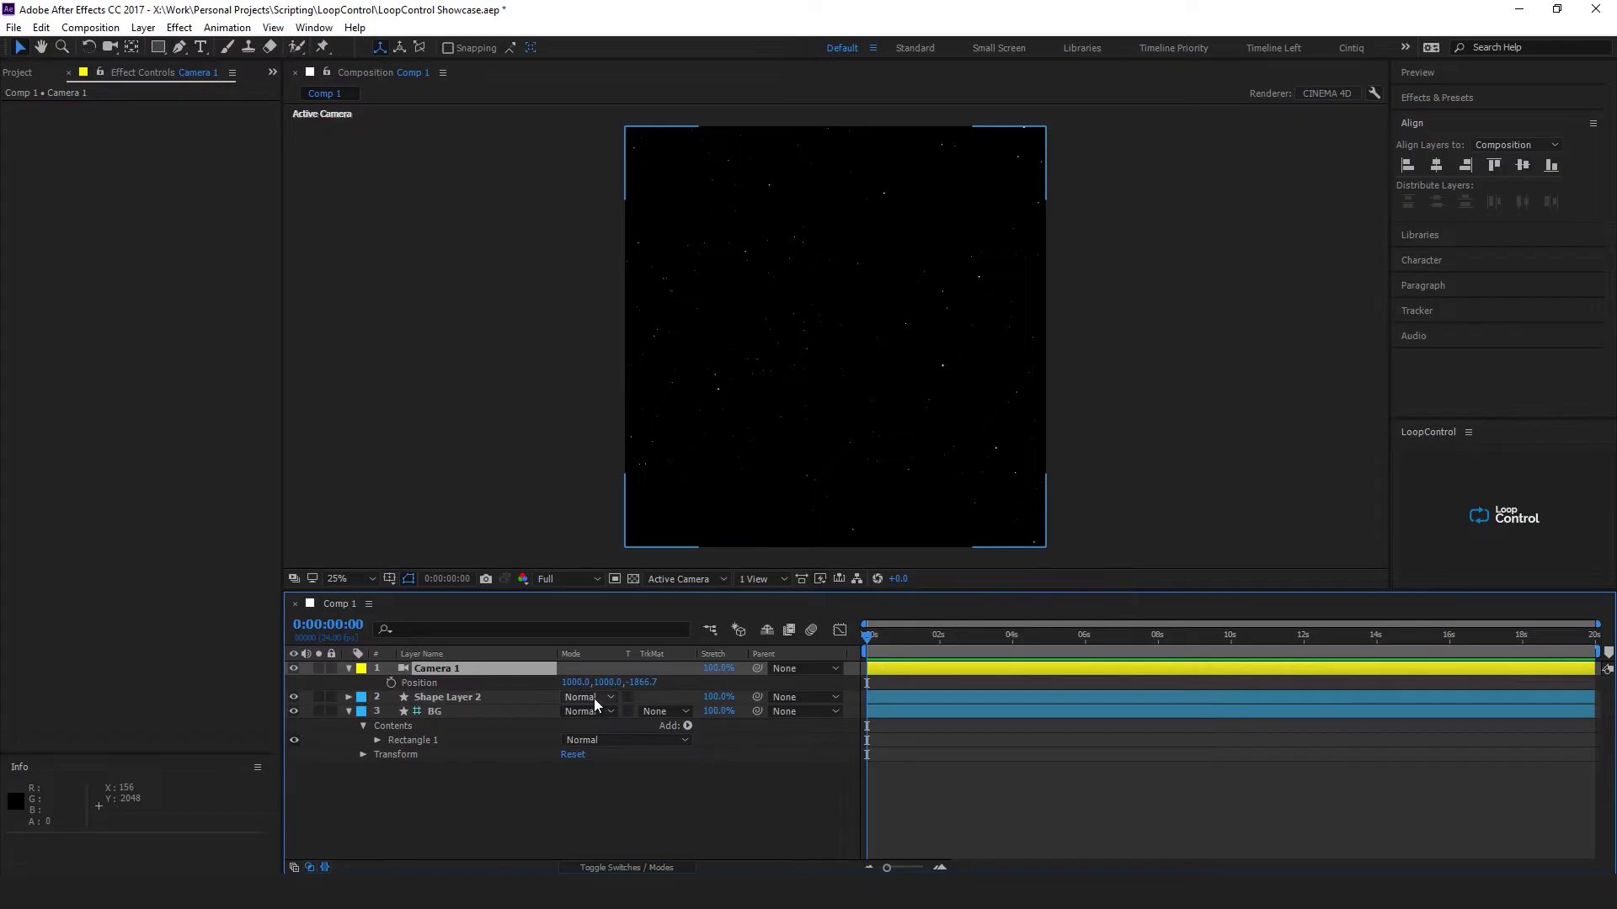
left_click(394, 684)
- Open Composition Settings and begin editing the Duration field
right_click(817, 810)
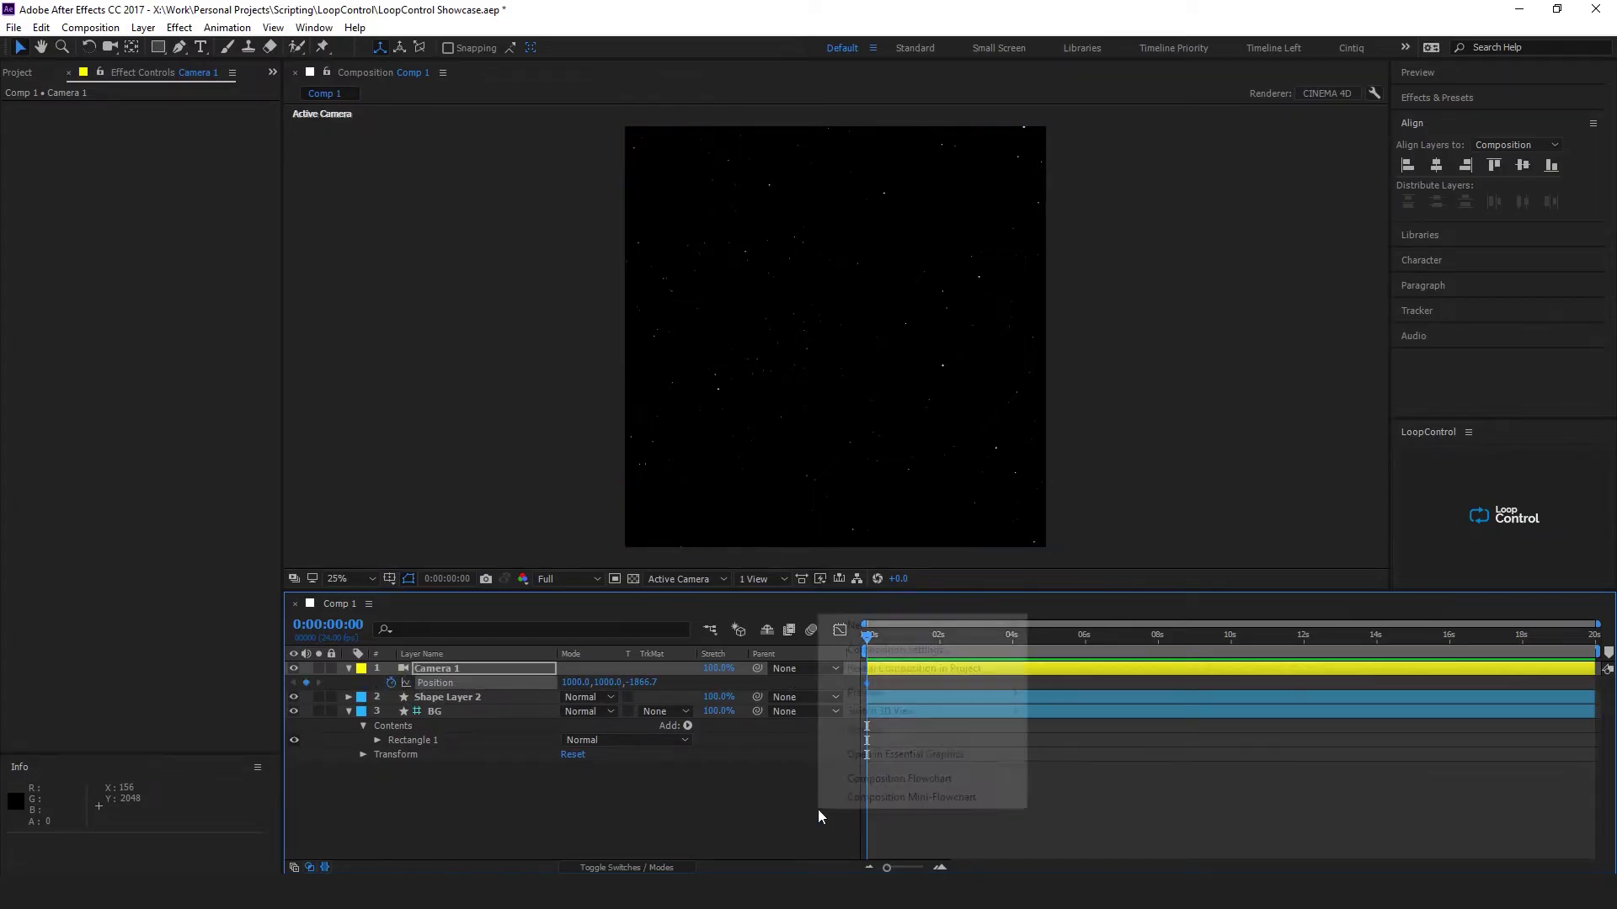
left_click(867, 649)
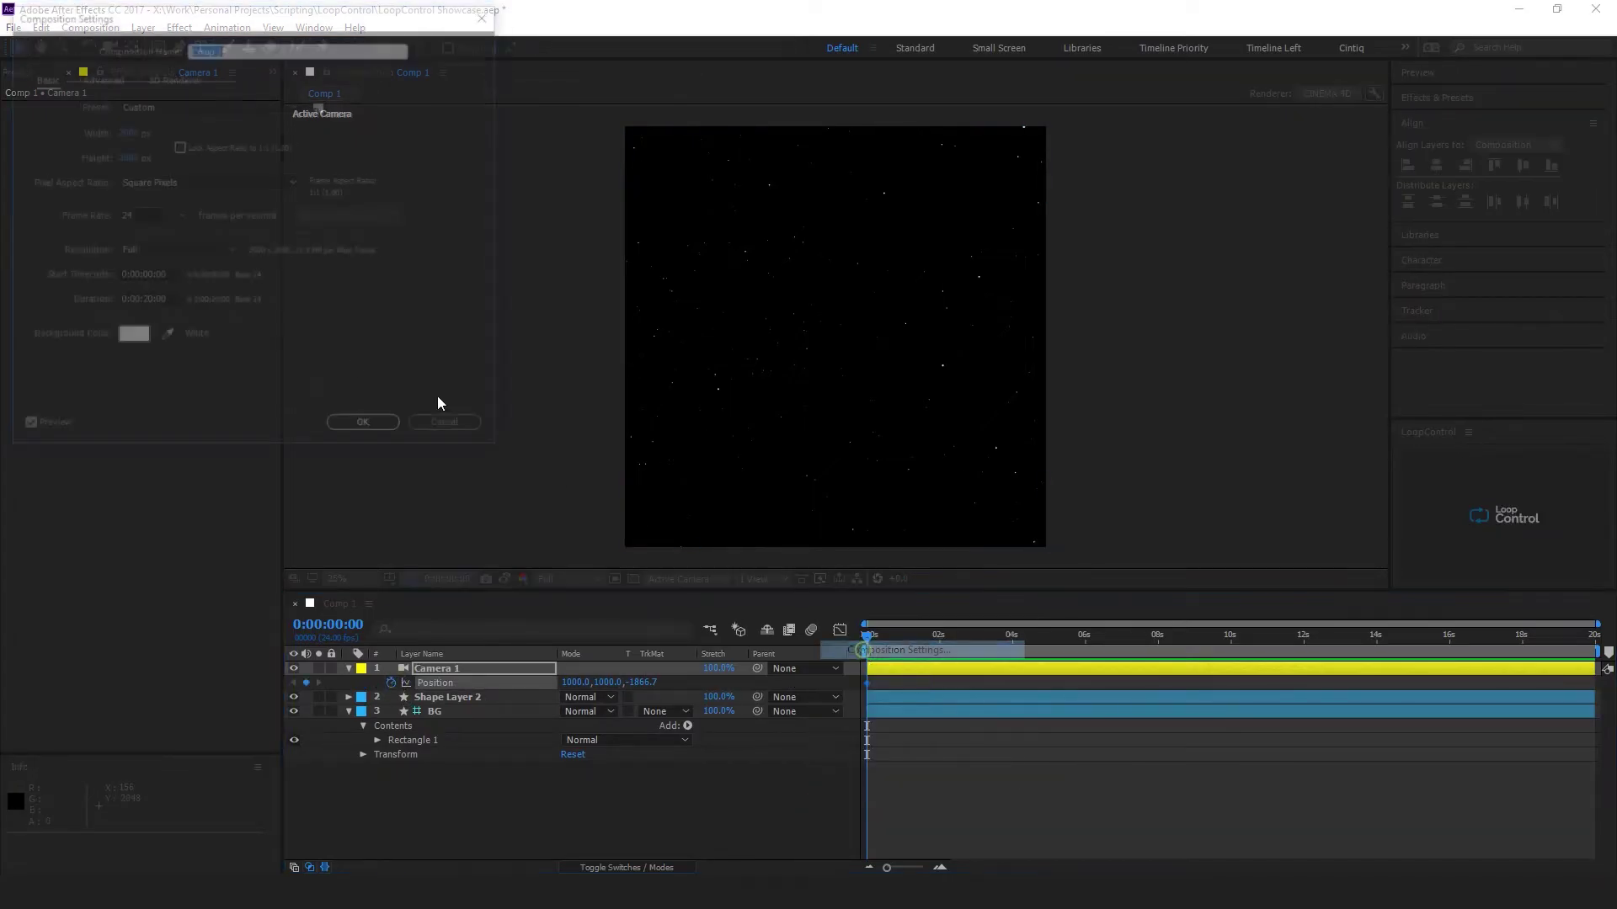
left_click(156, 305)
left_click(148, 301)
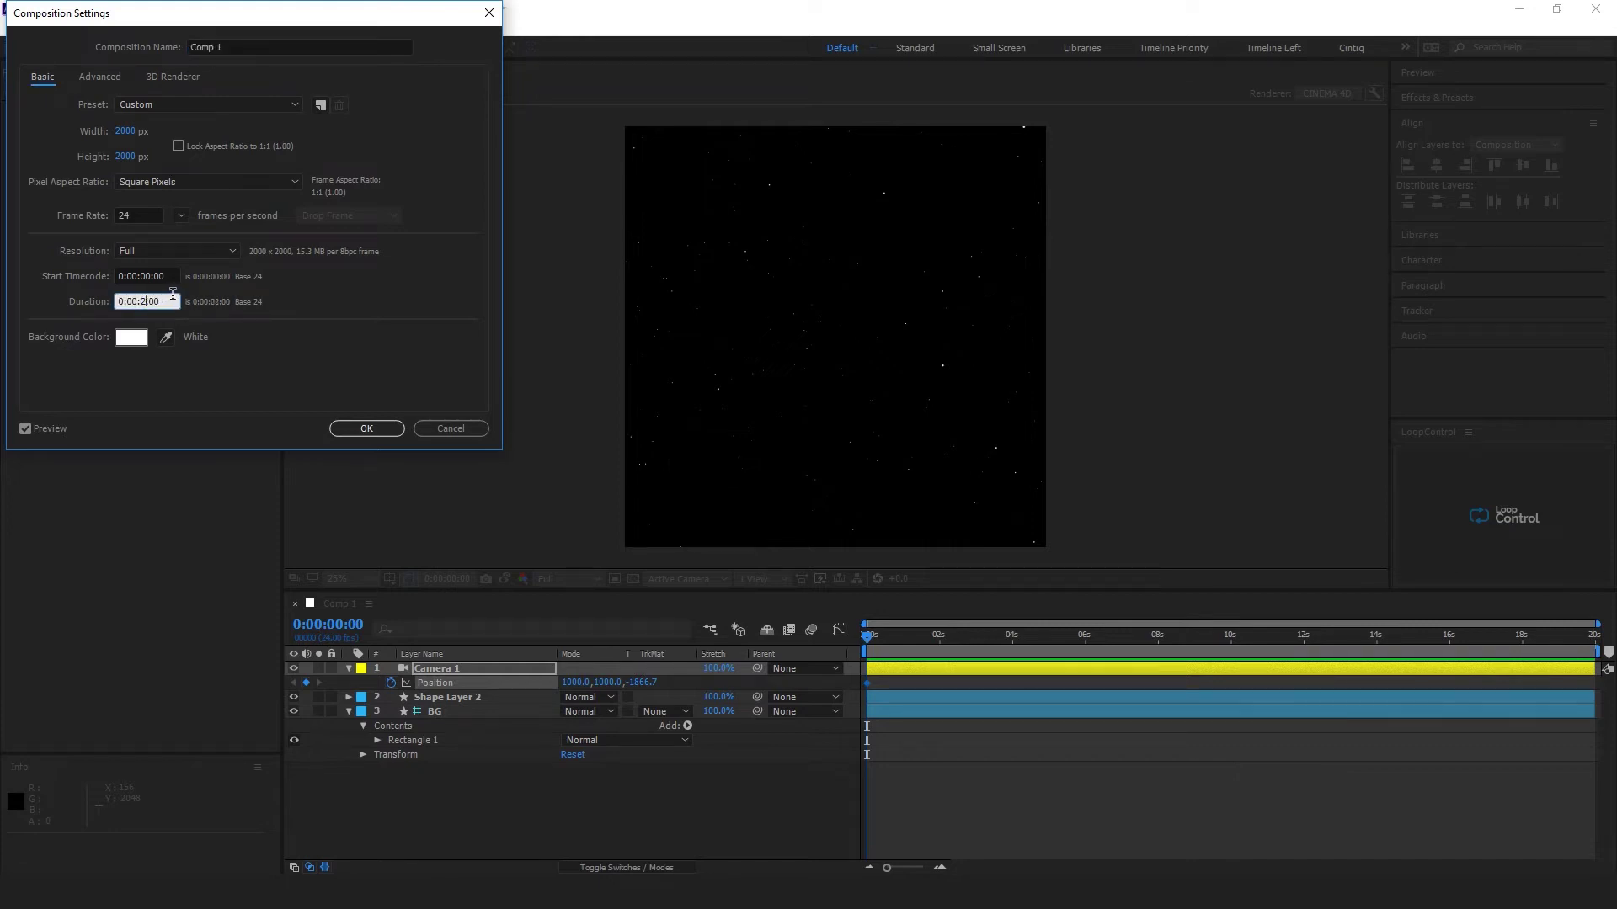
- Set the comp duration to 5 seconds and Camera 1's starting Z position to 0
type("5")
key("Return")
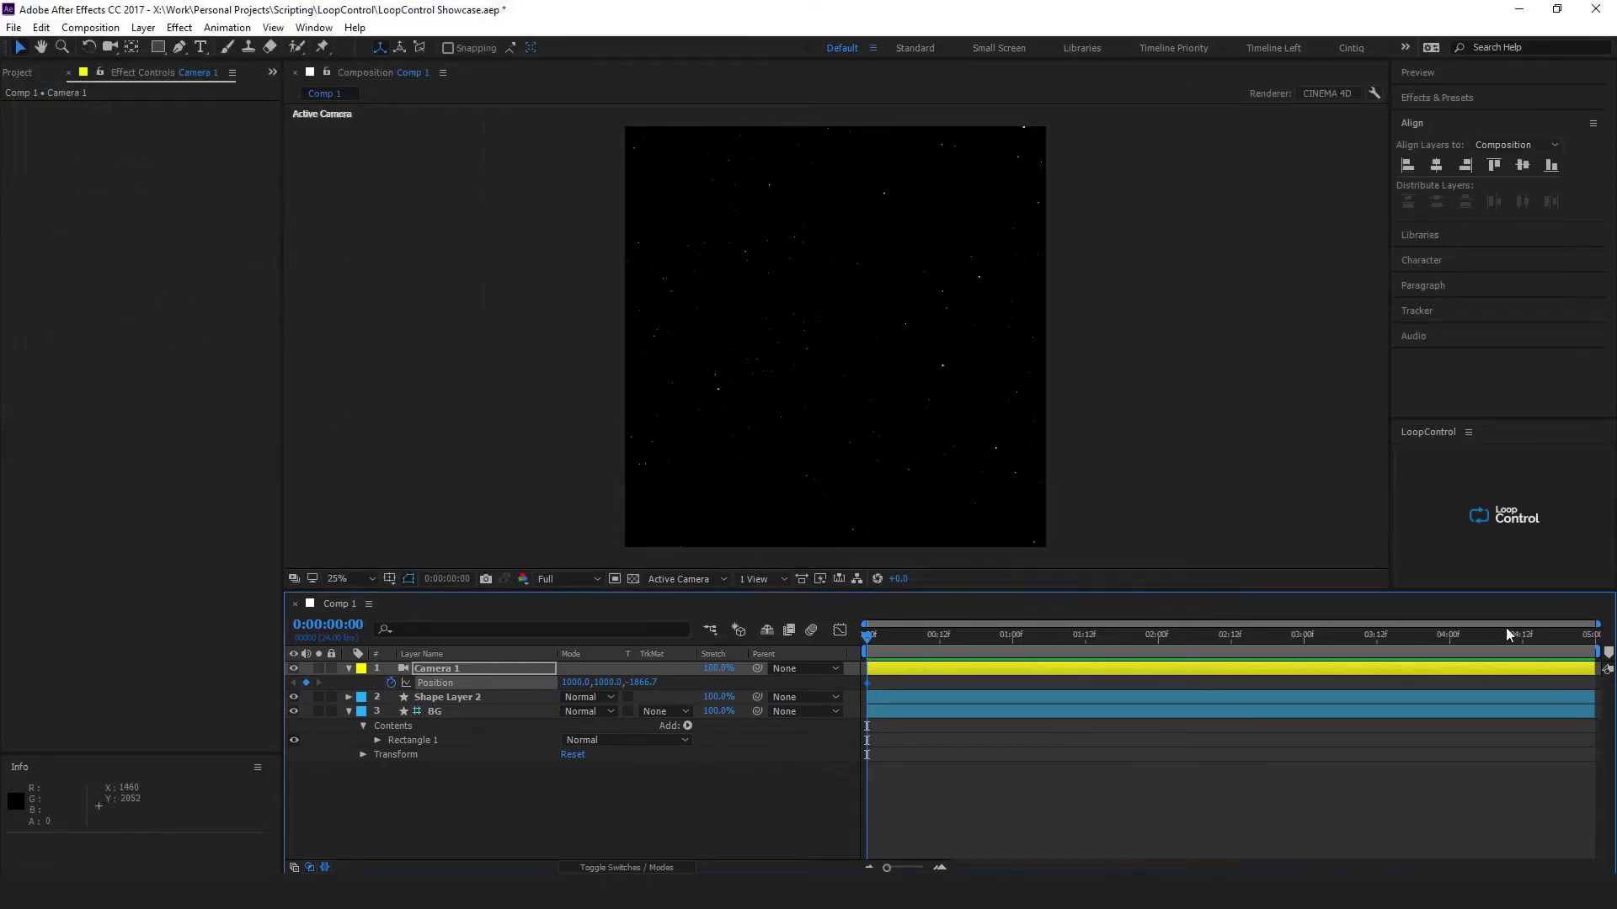
left_click_drag(1565, 638, 1589, 638)
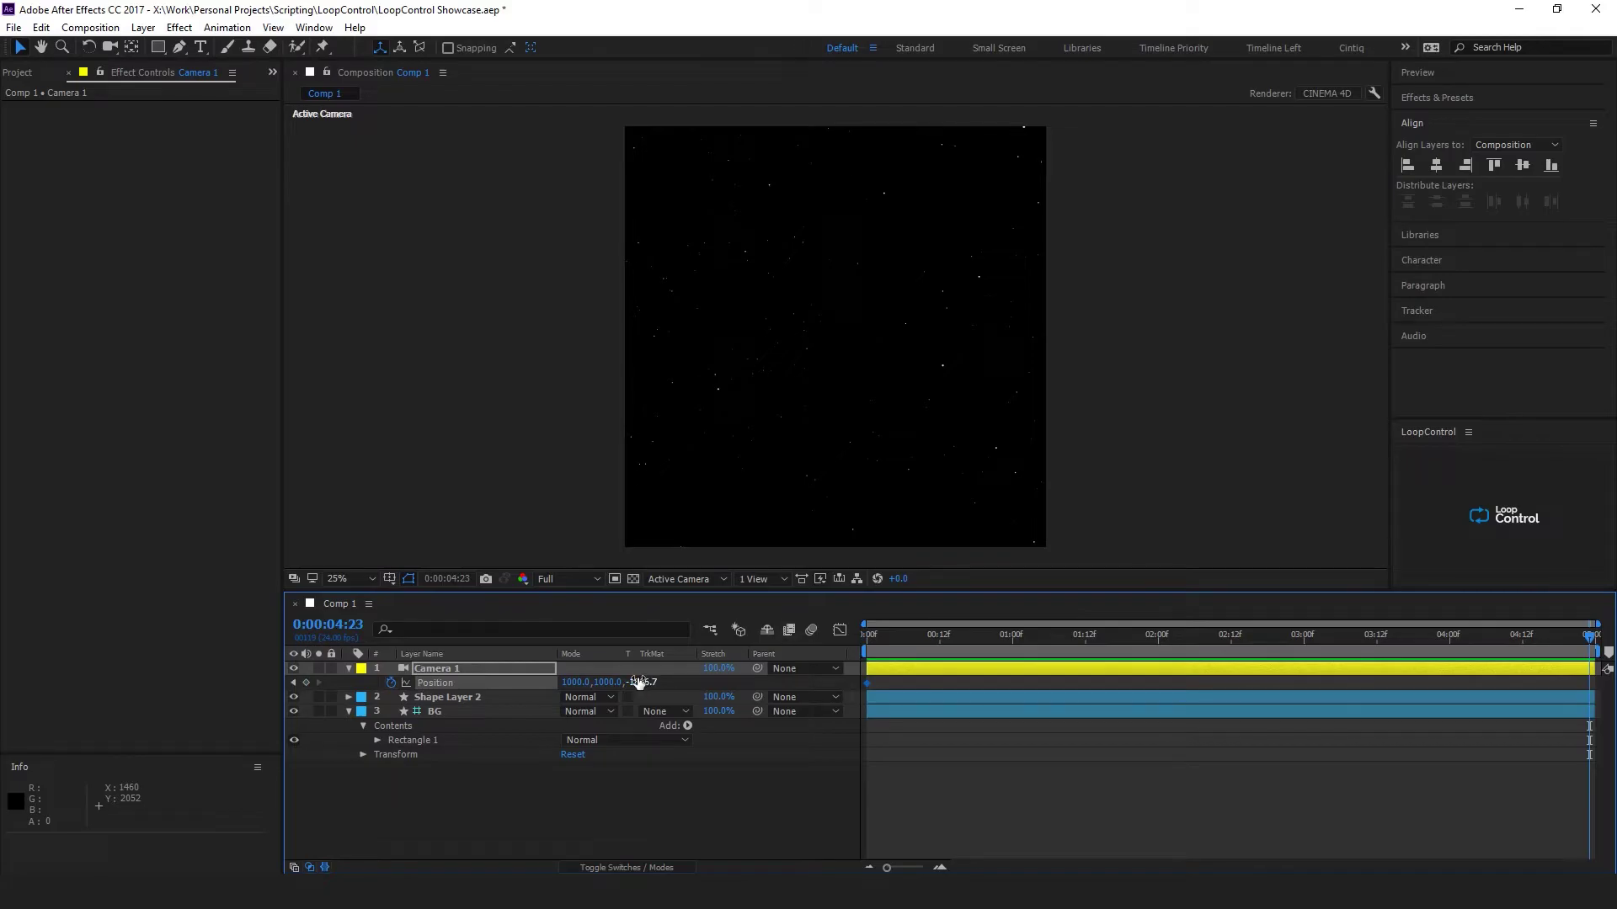
left_click_drag(637, 682, 539, 694)
left_click(869, 637)
left_click(640, 682)
type("0")
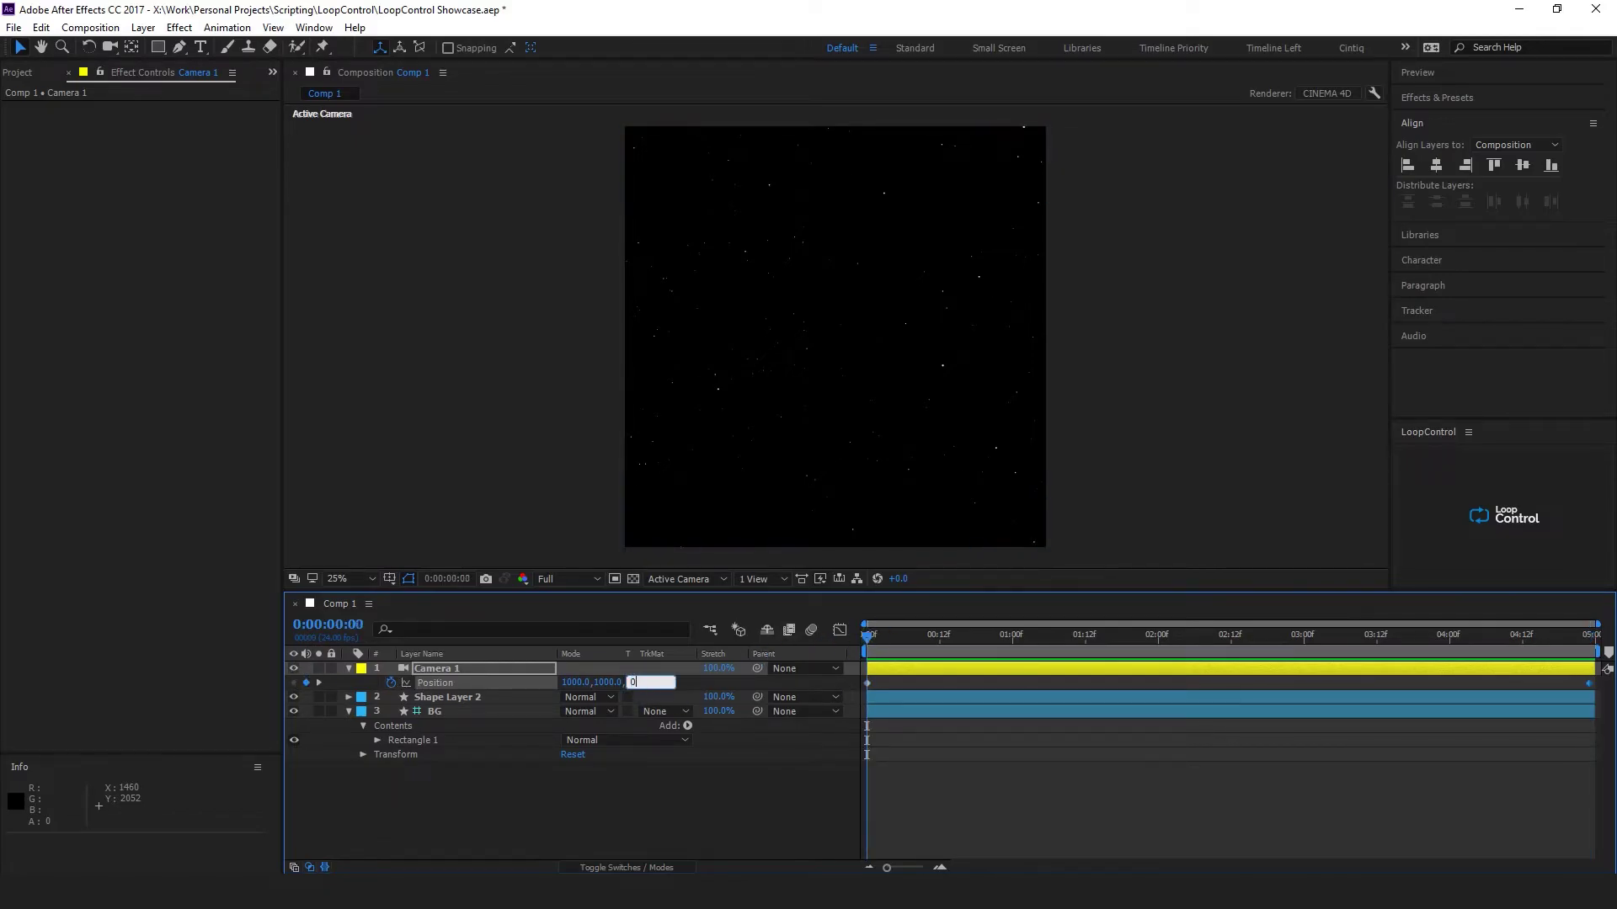
key("Return")
- Set Camera 1's Z position to -5000 on the last frame and preview the pull-back
left_click(1583, 645)
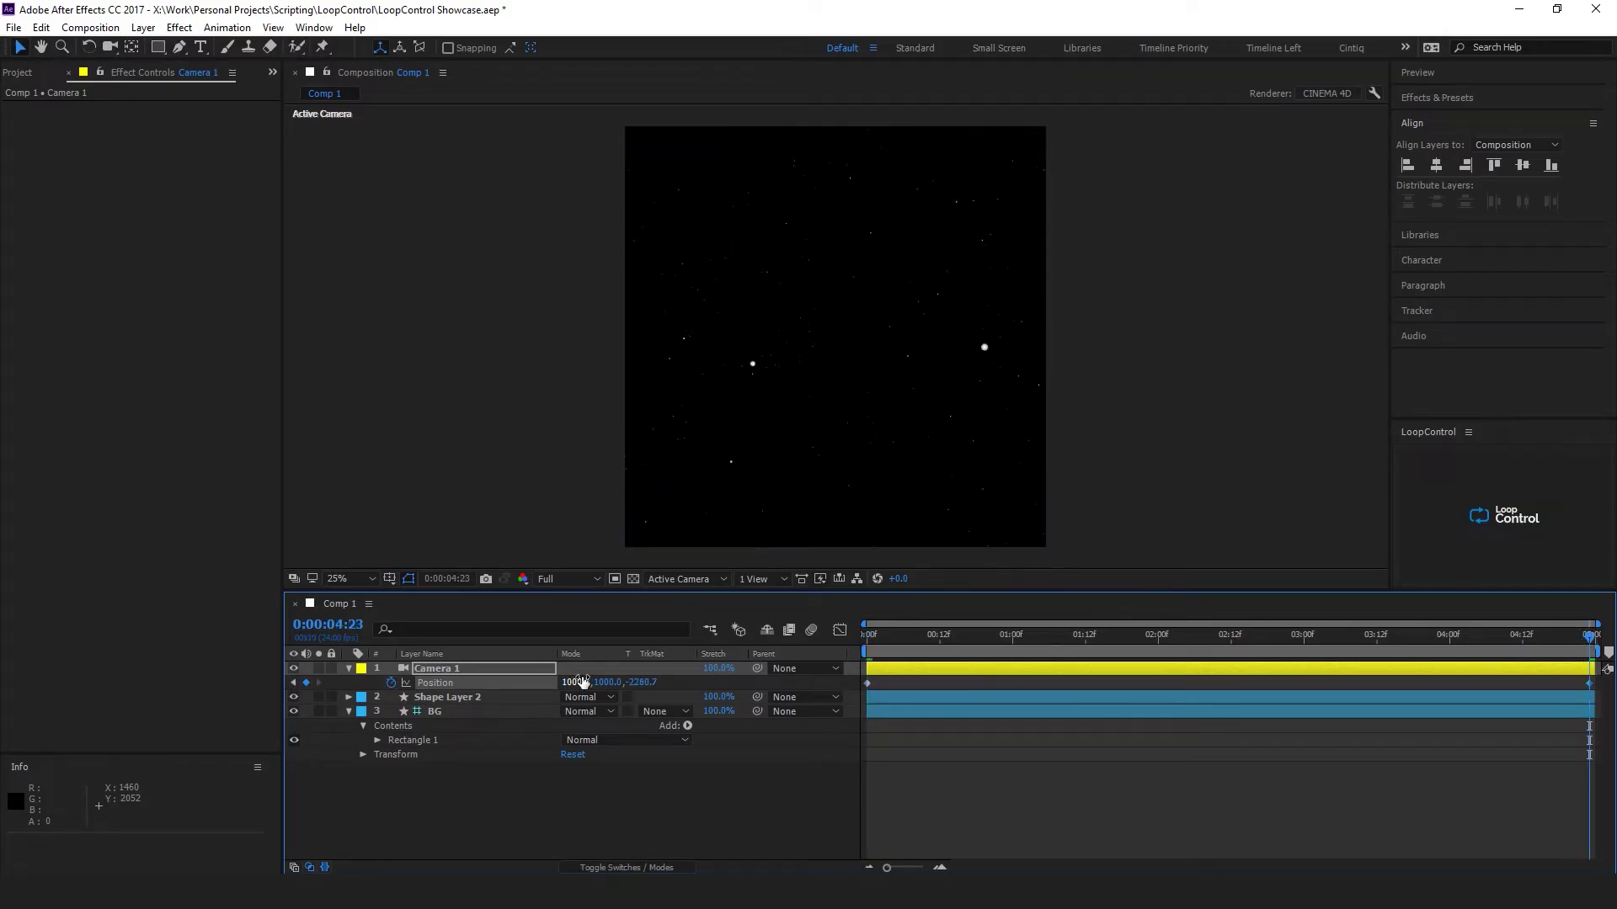
left_click(644, 682)
type("-500")
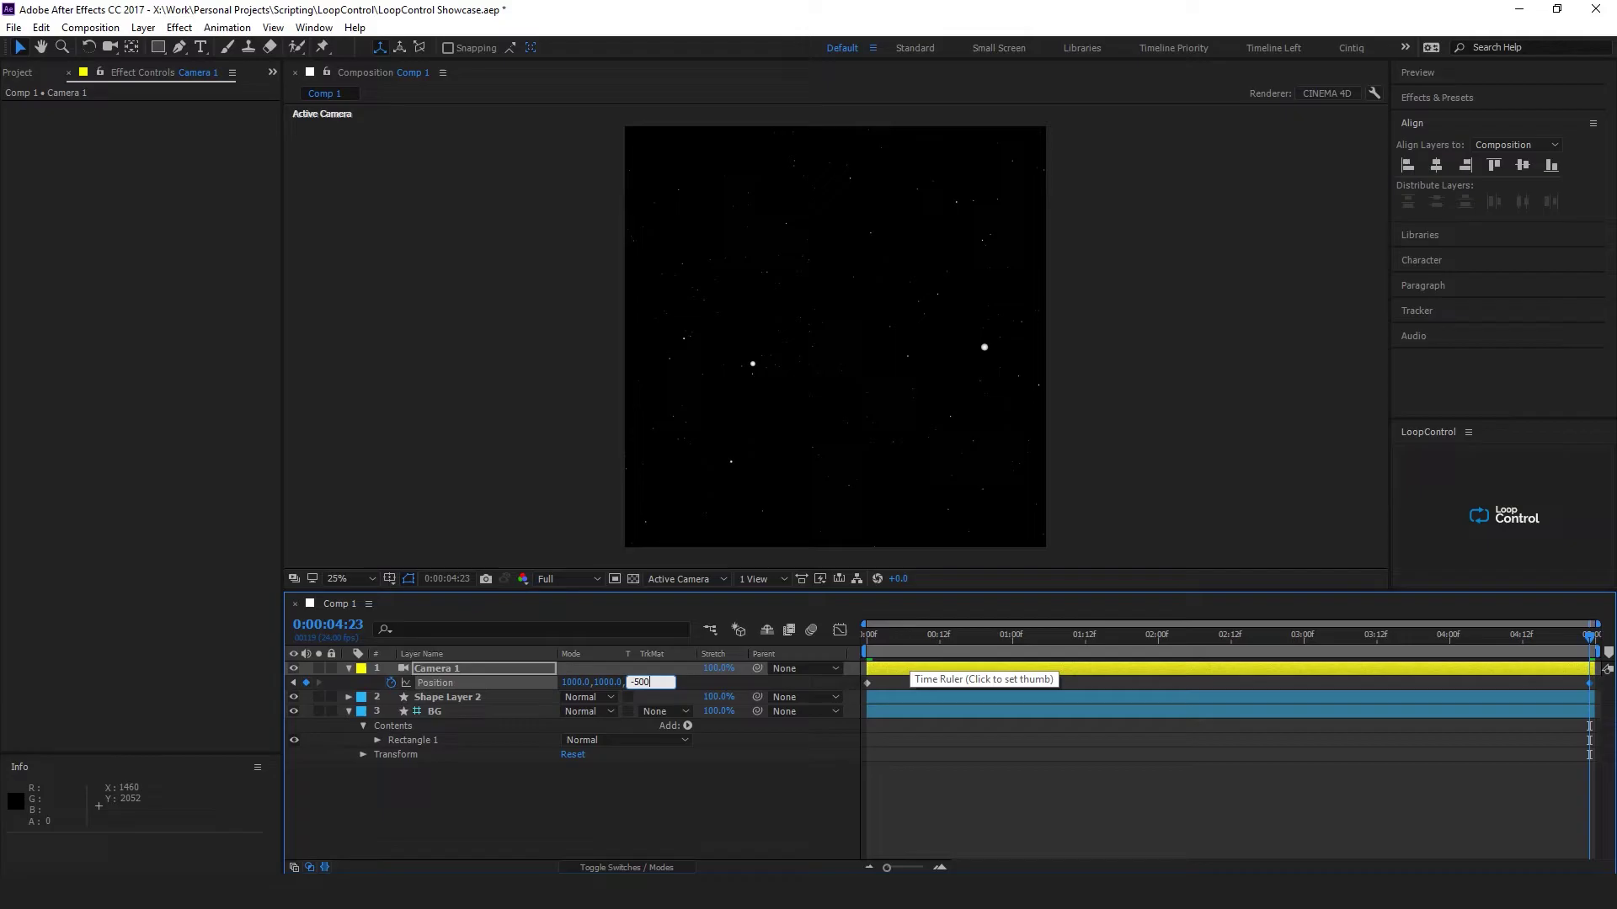
type("0")
key("Return")
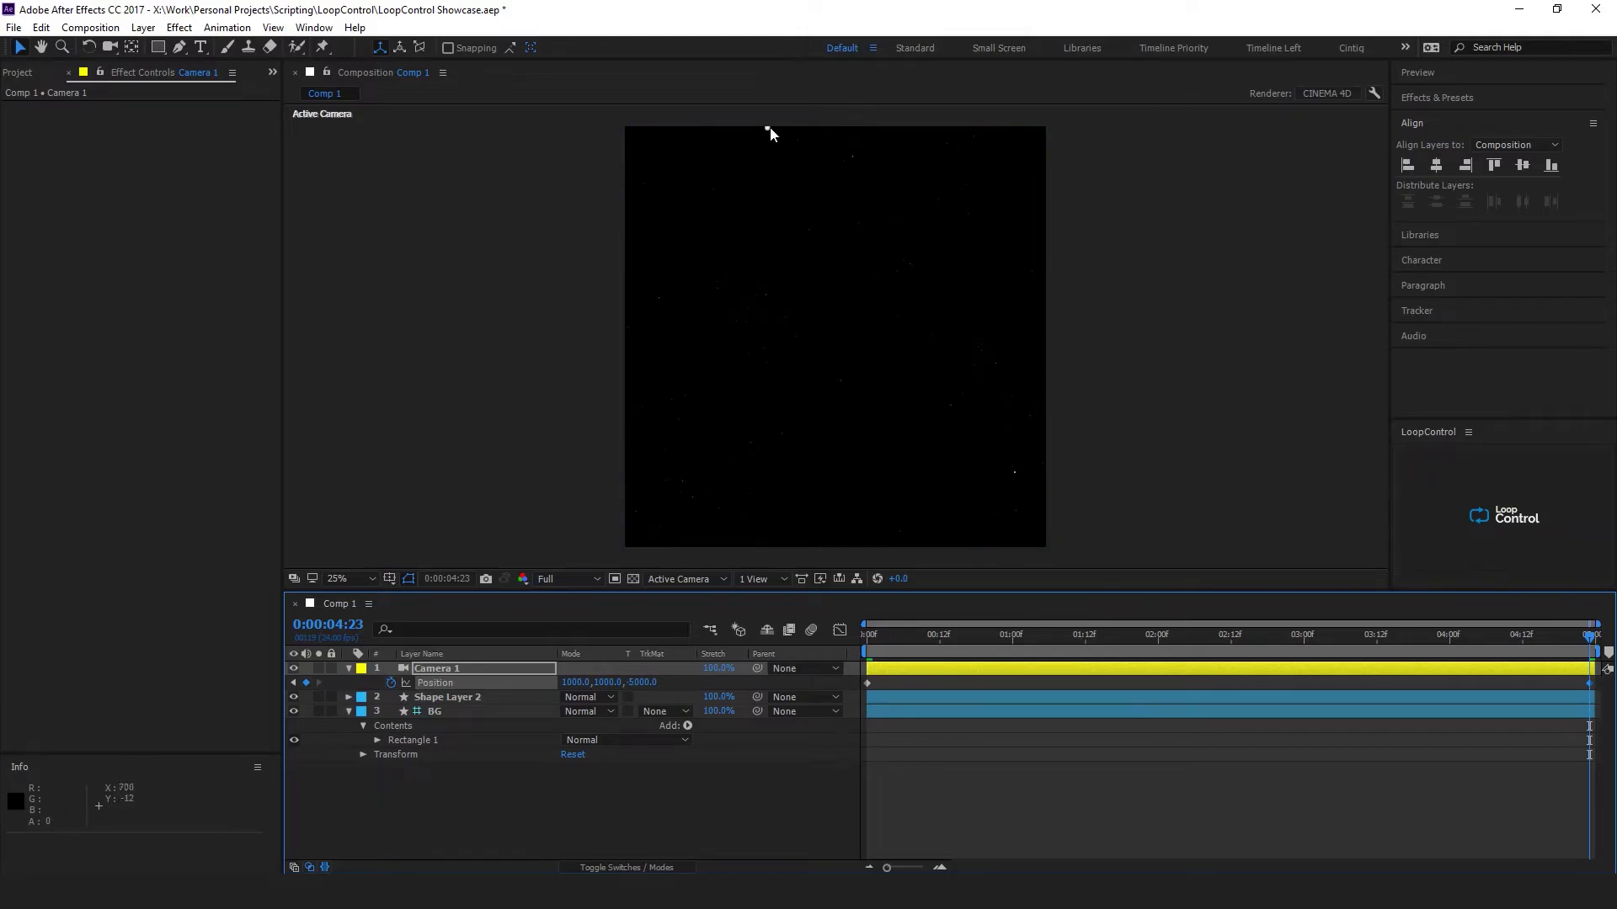
left_click(641, 682)
left_click(785, 802)
left_click(851, 639)
key("space")
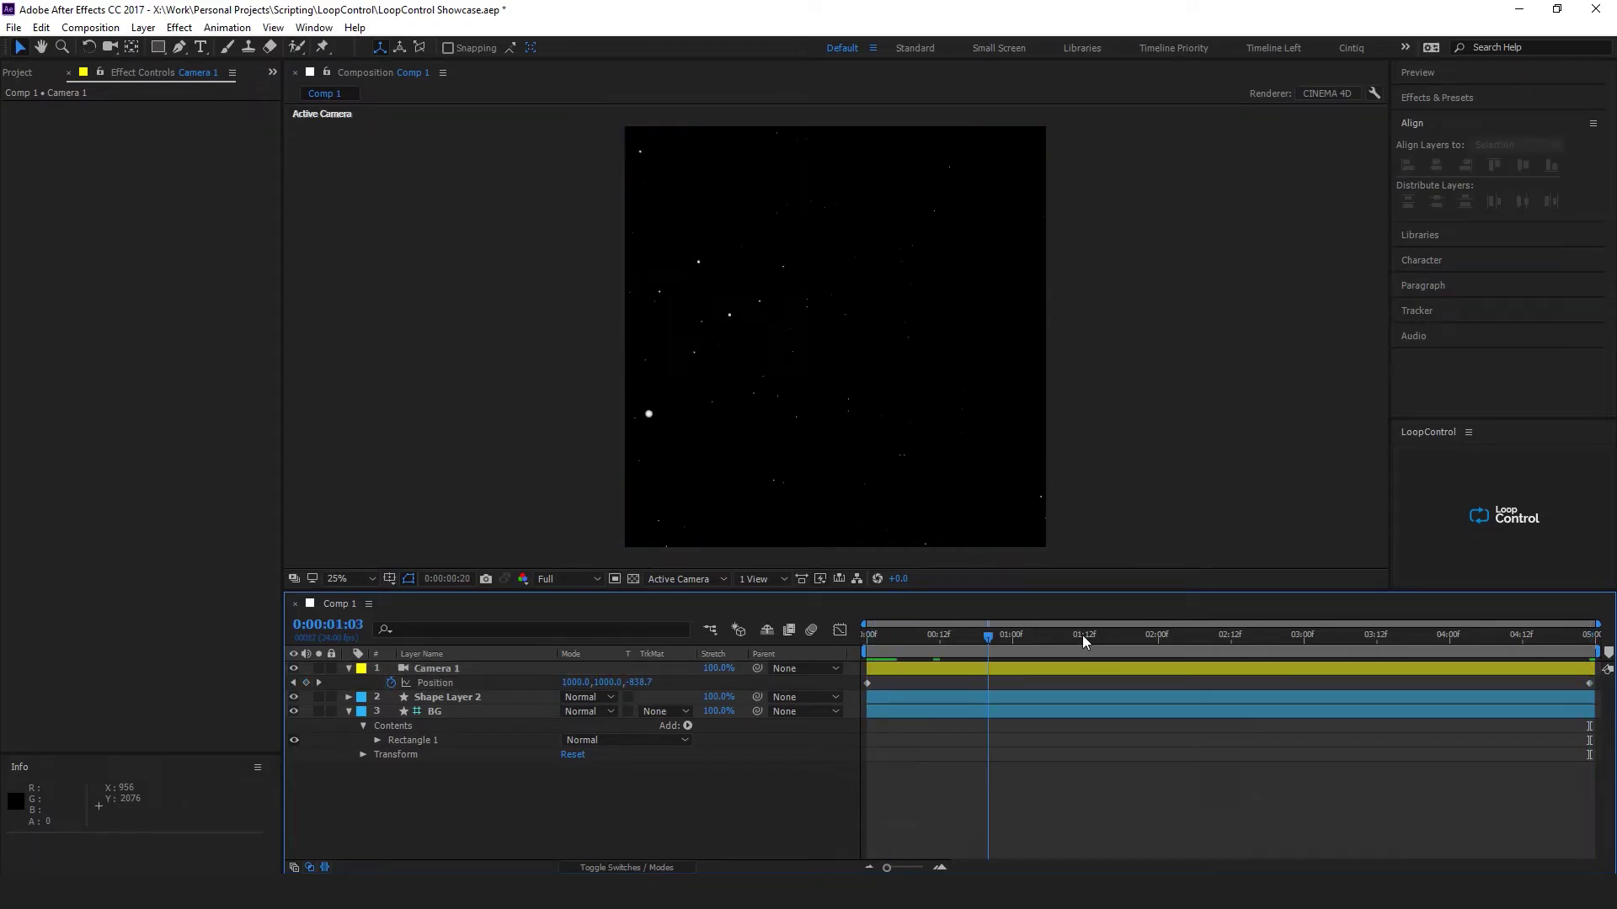
key("space")
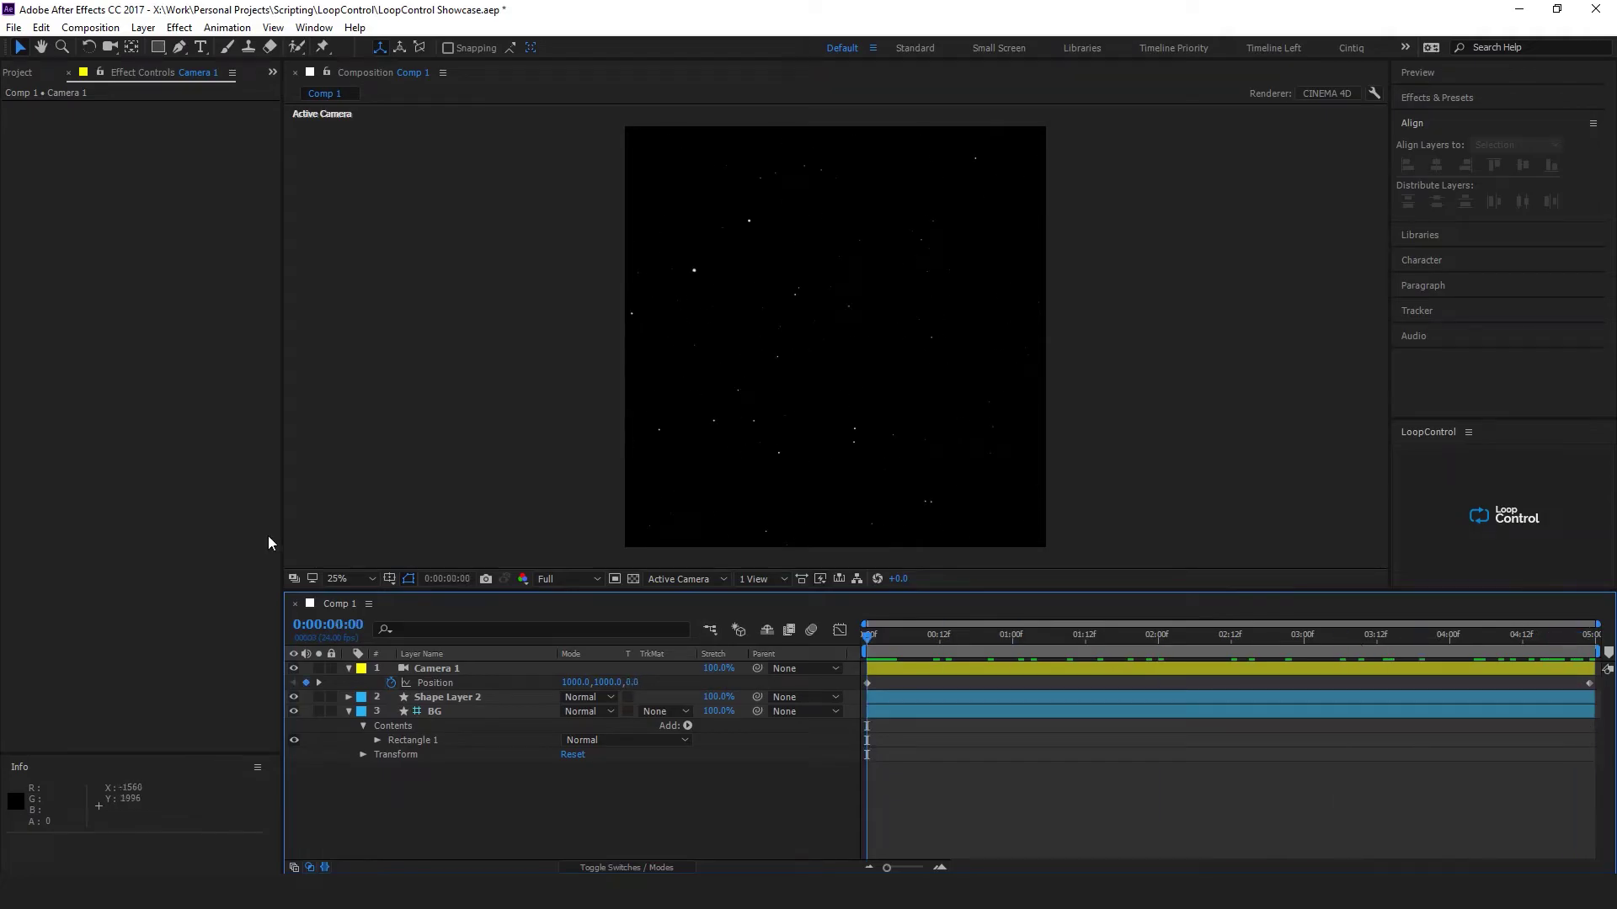
- Drag Comp 1 into a new Comp 2, then paste Comp 1's BG layer beneath it
left_click(23, 73)
left_click_drag(65, 243, 53, 744)
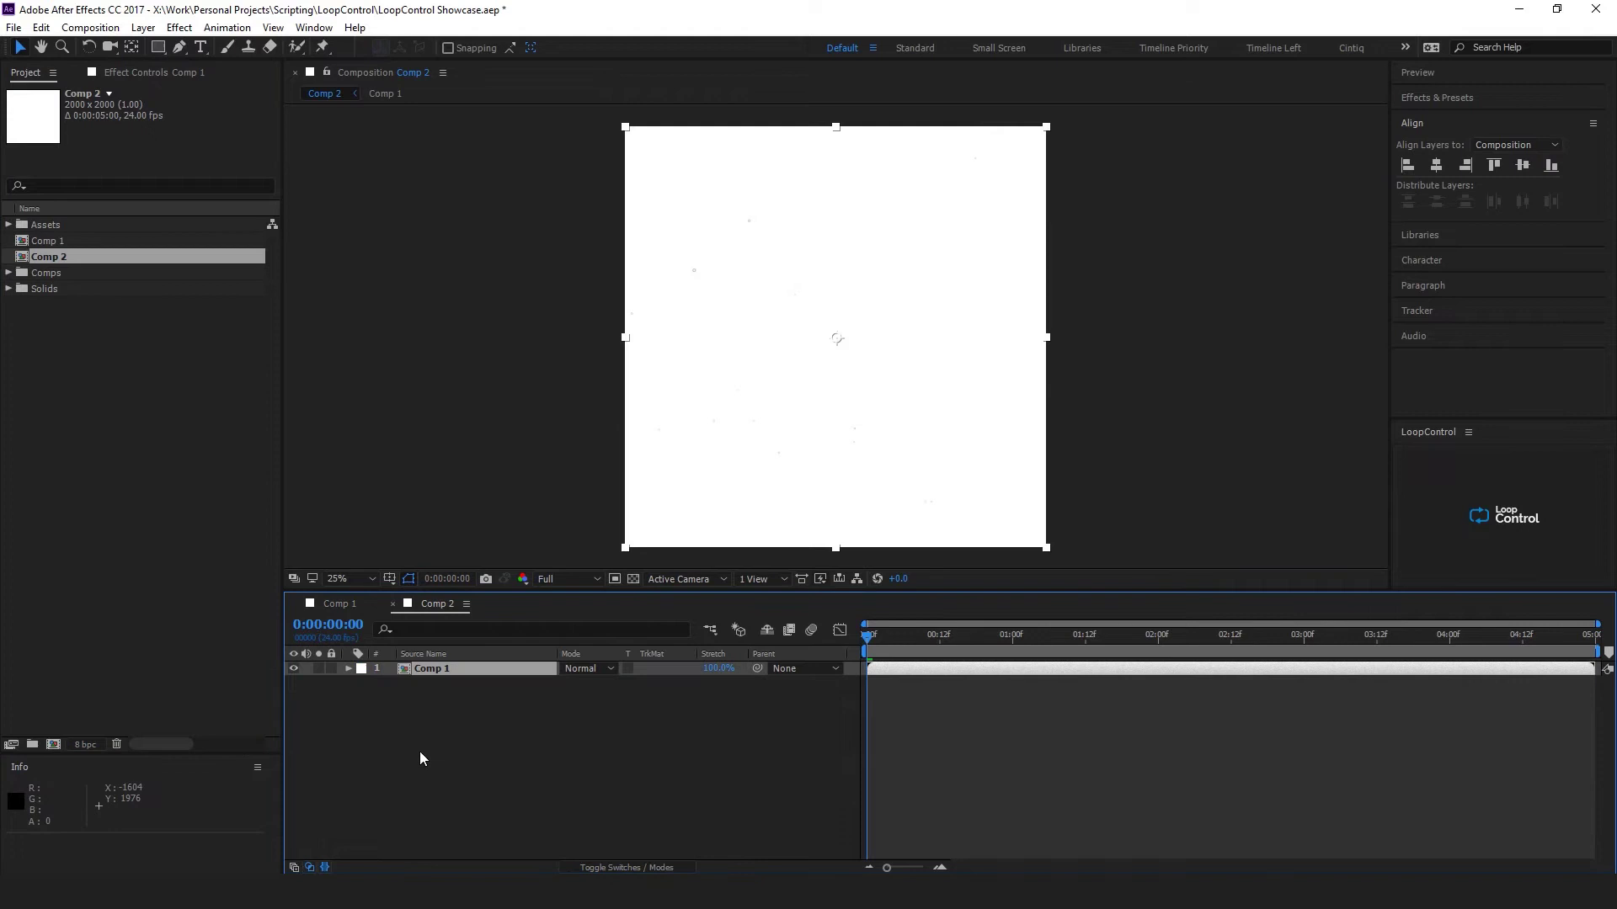
left_click(368, 607)
left_click(438, 712)
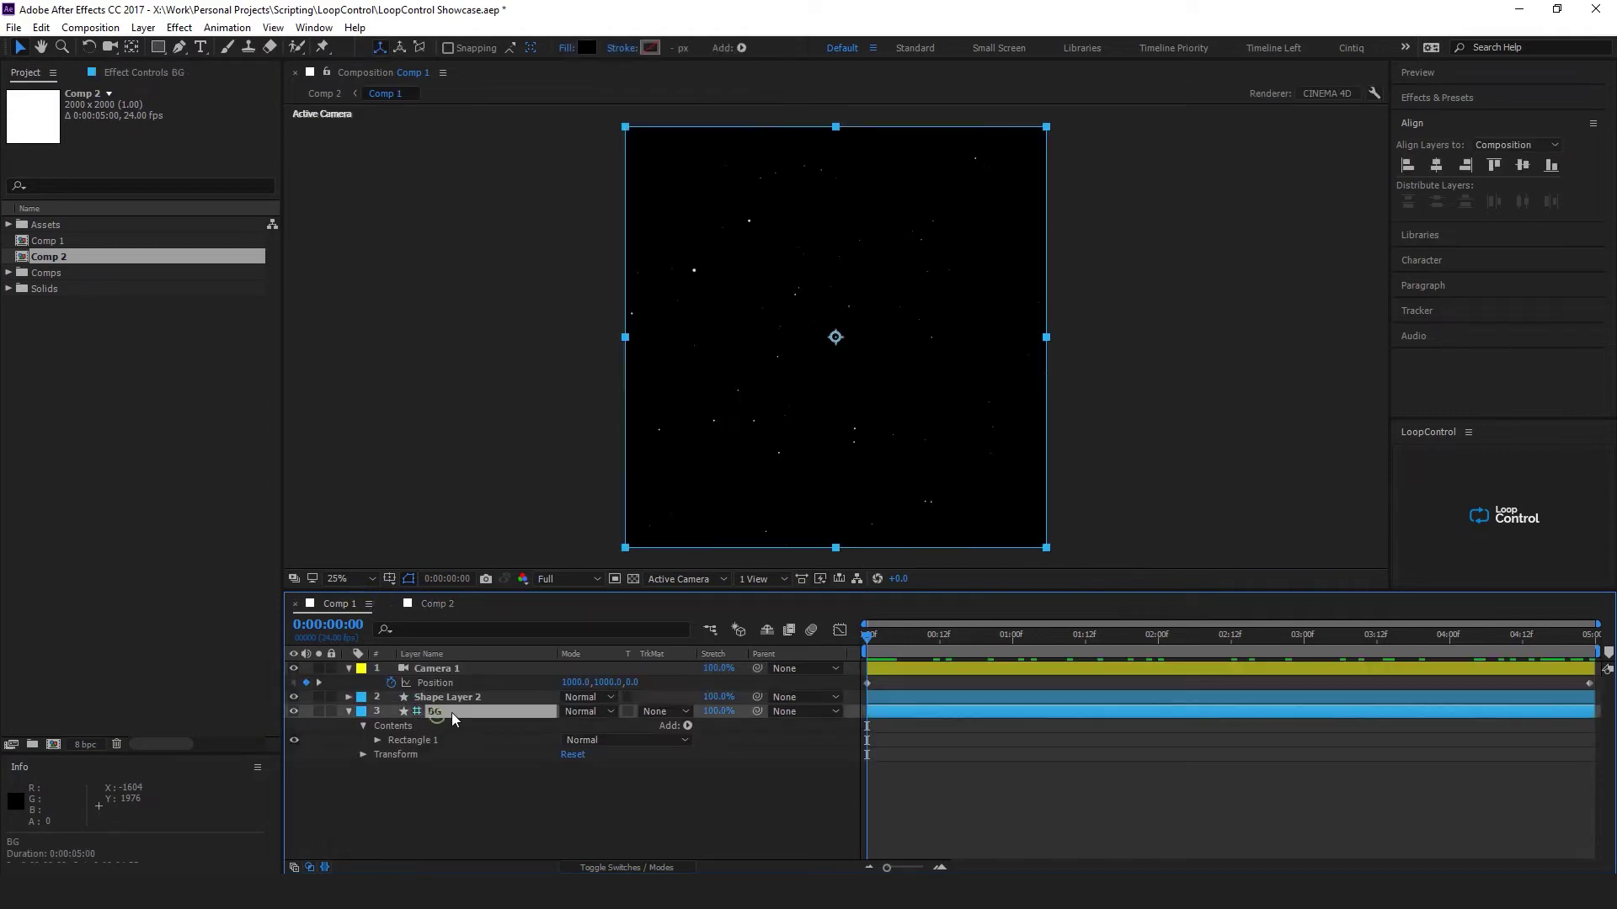
key("ctrl+c")
left_click(442, 606)
key("ctrl+v")
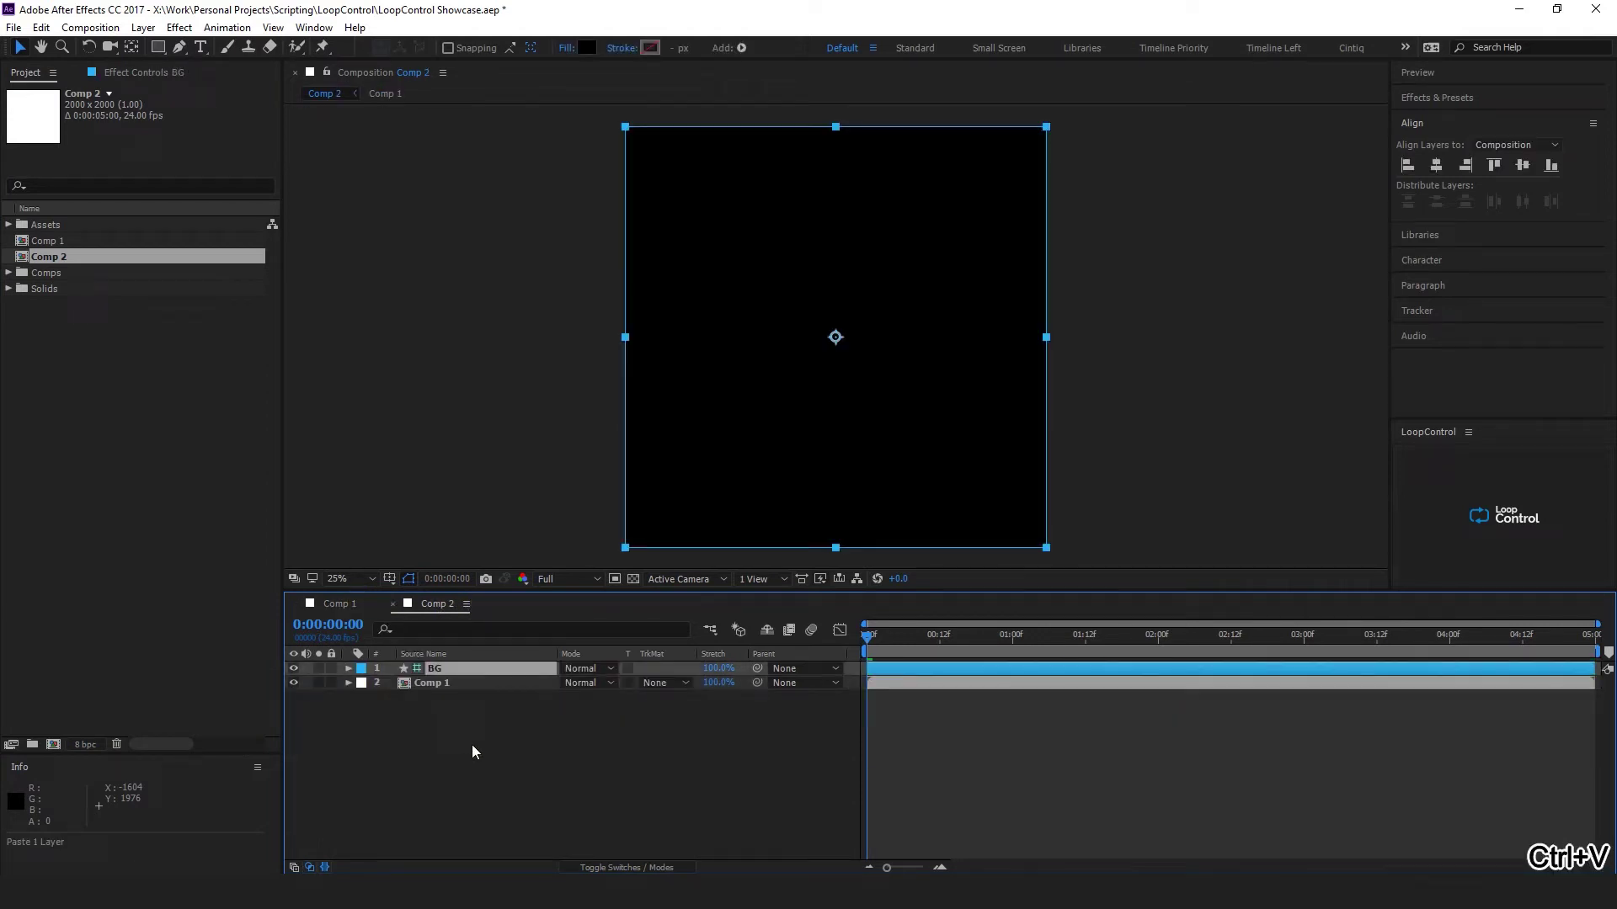
left_click_drag(437, 670, 441, 688)
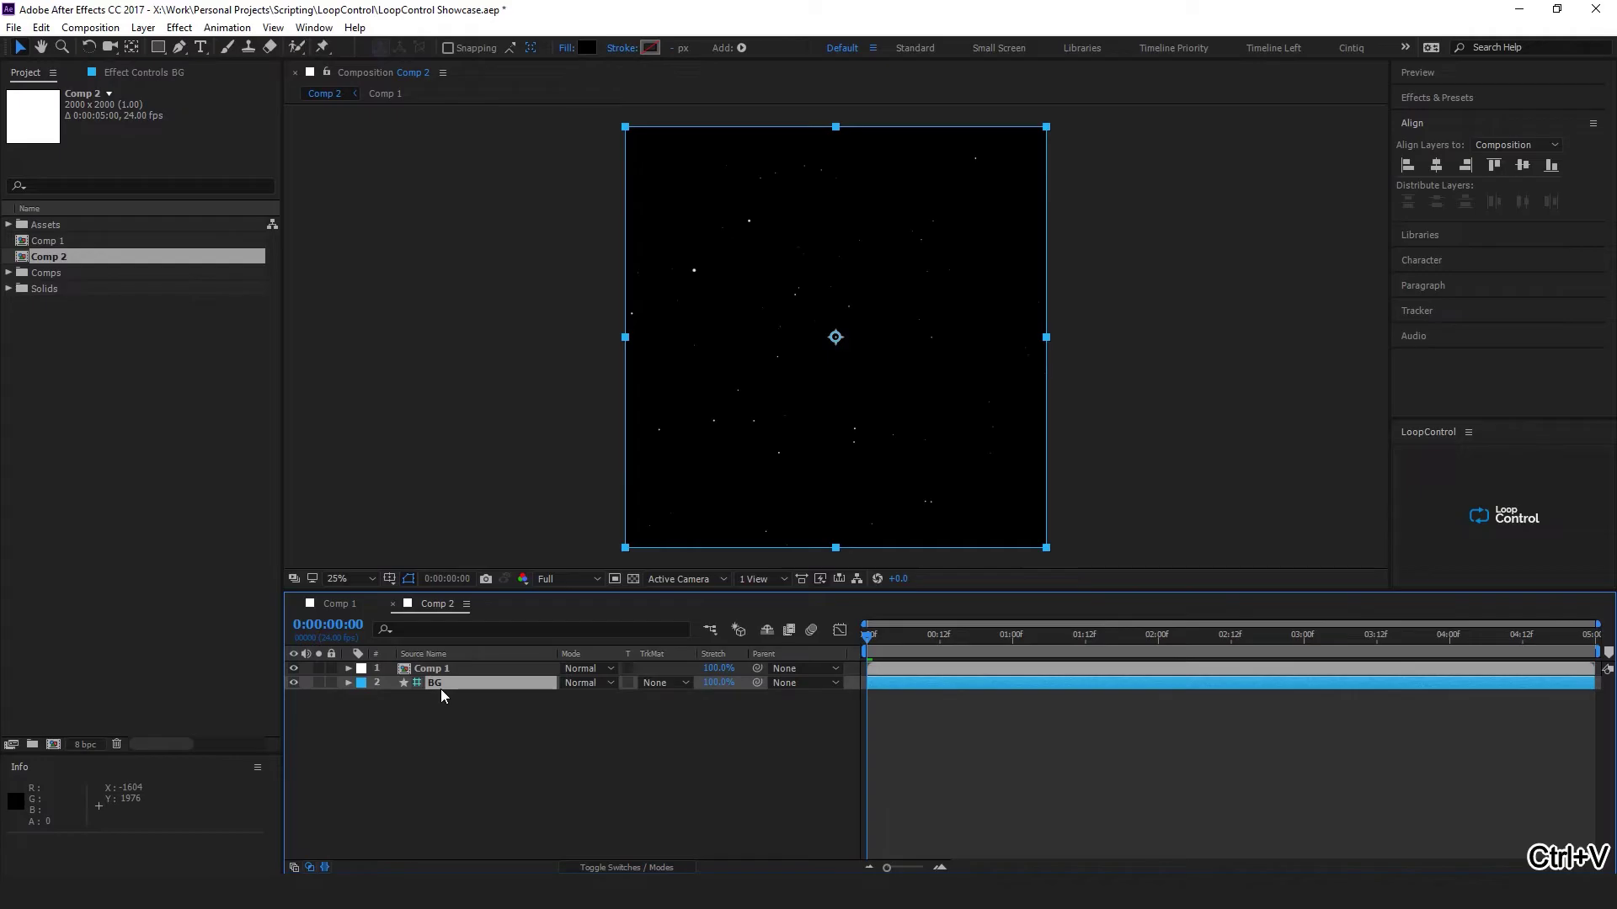
- Preview Comp 2 with the nested Comp 1 layer selected and reveal its Opacity
left_click(348, 604)
left_click(436, 606)
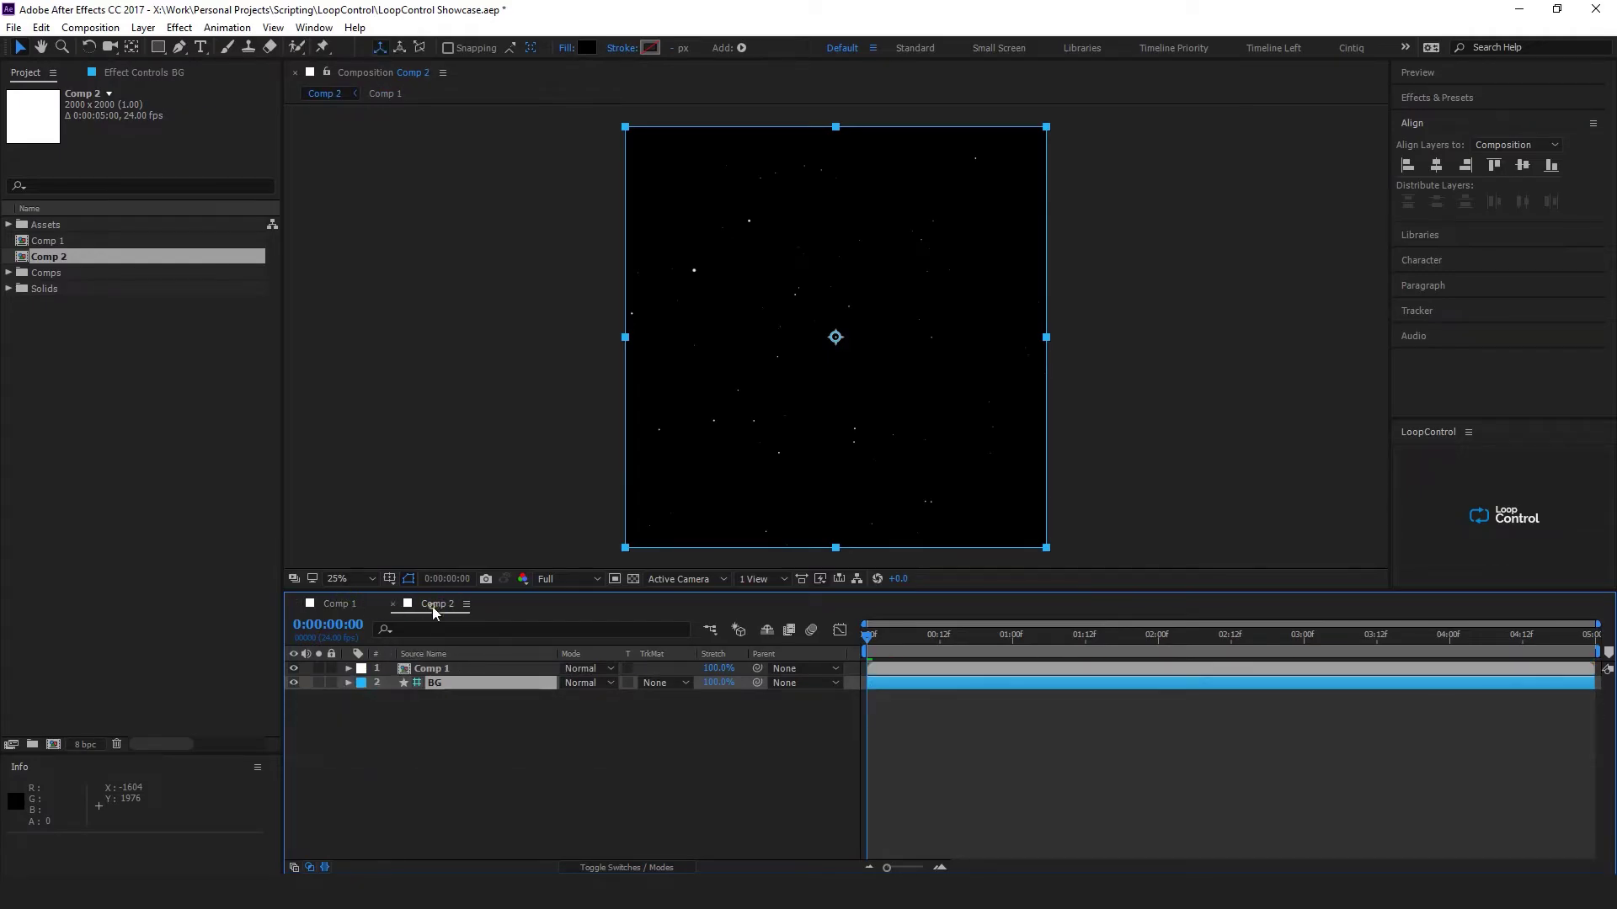
left_click(428, 668)
key("space")
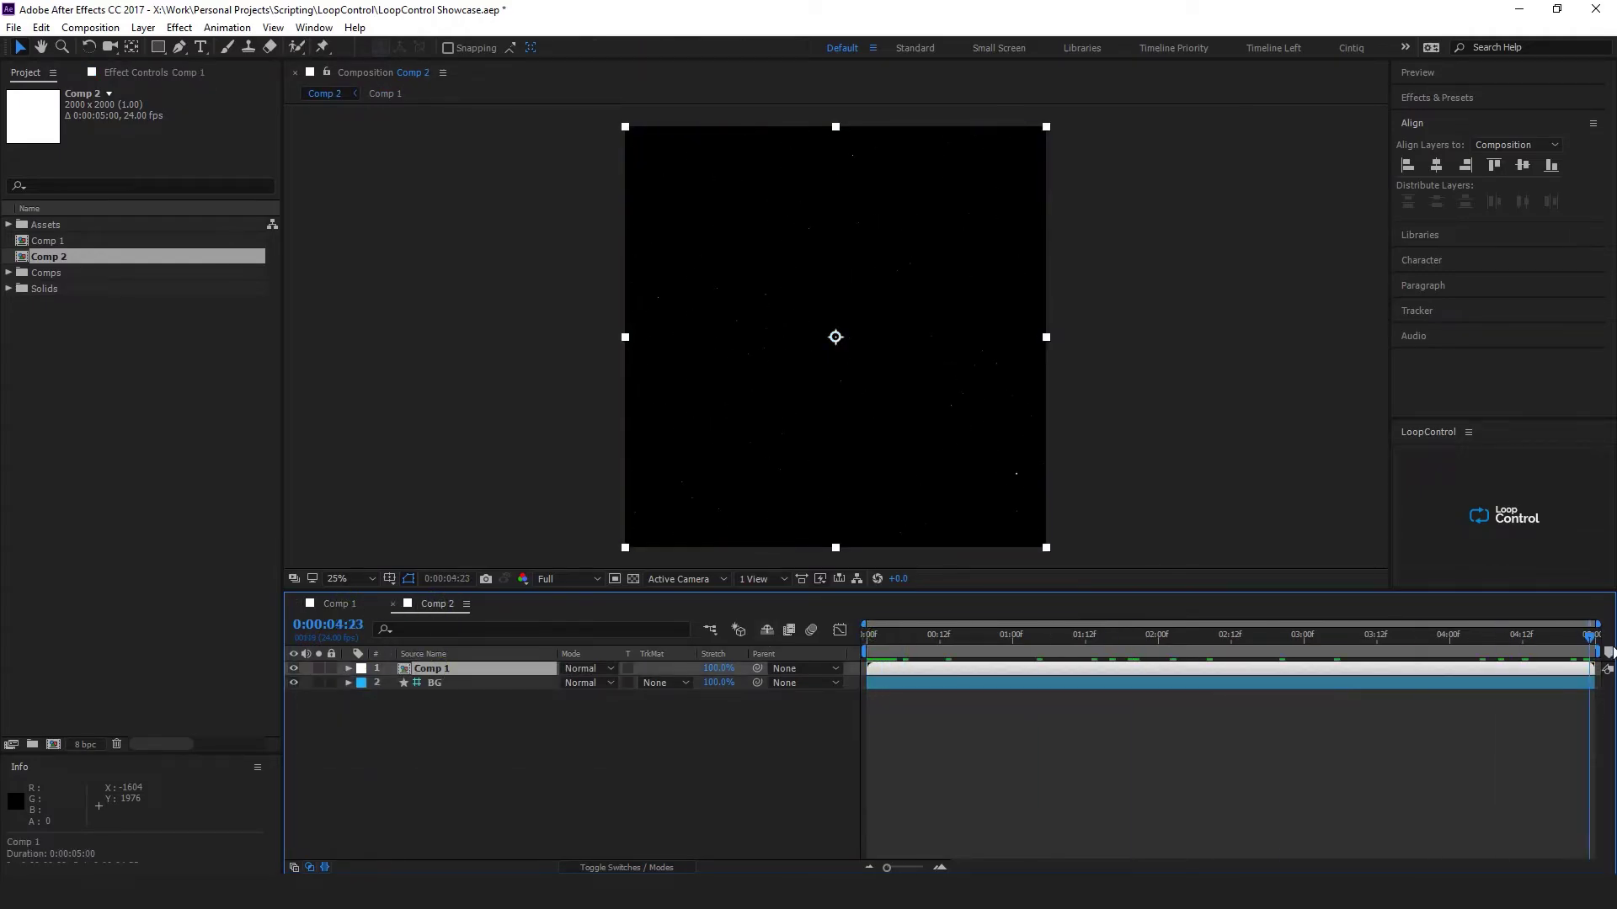
key("t")
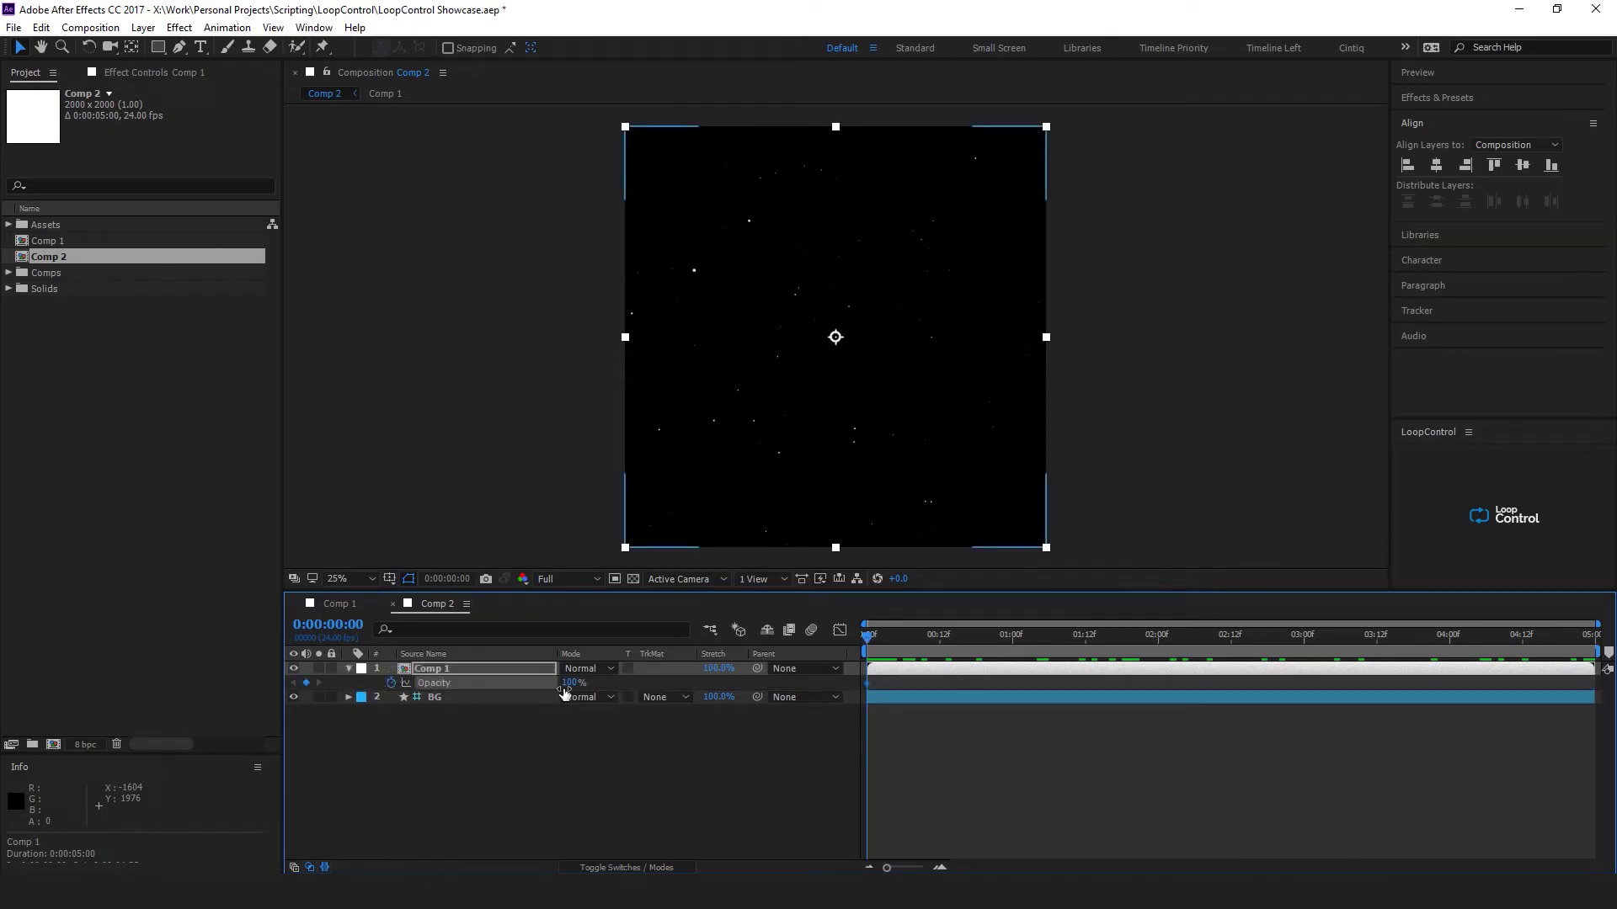
- Keyframe the nested Comp 1 Opacity from 0% at 0:00 to 100% at 1:00
left_click_drag(566, 683, 480, 683)
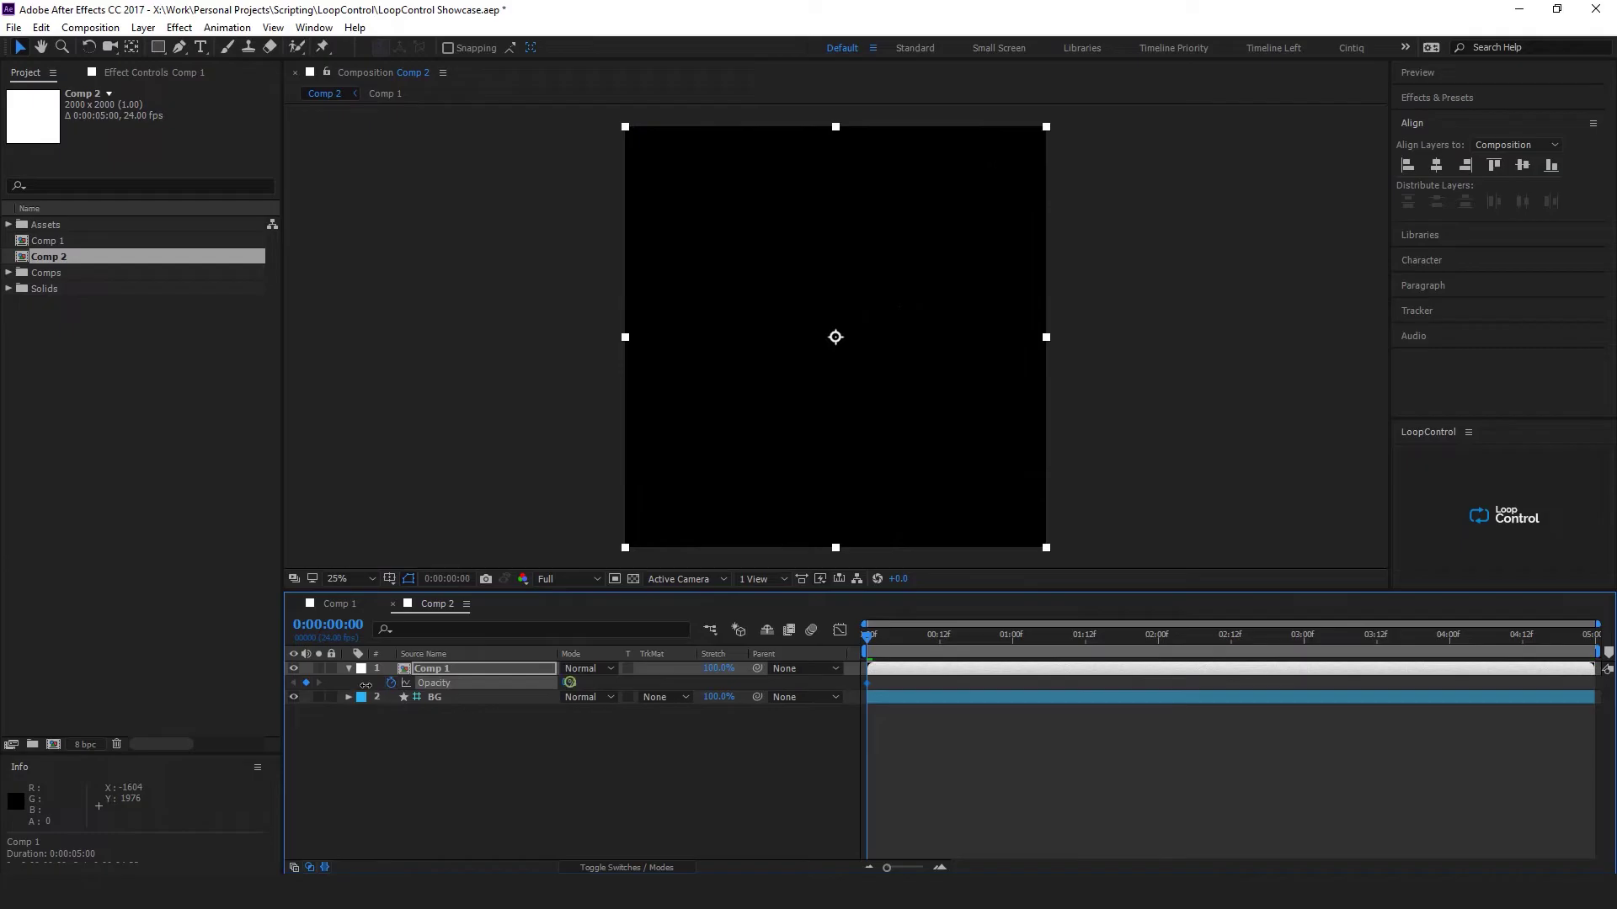
key("shift+Page_Down")
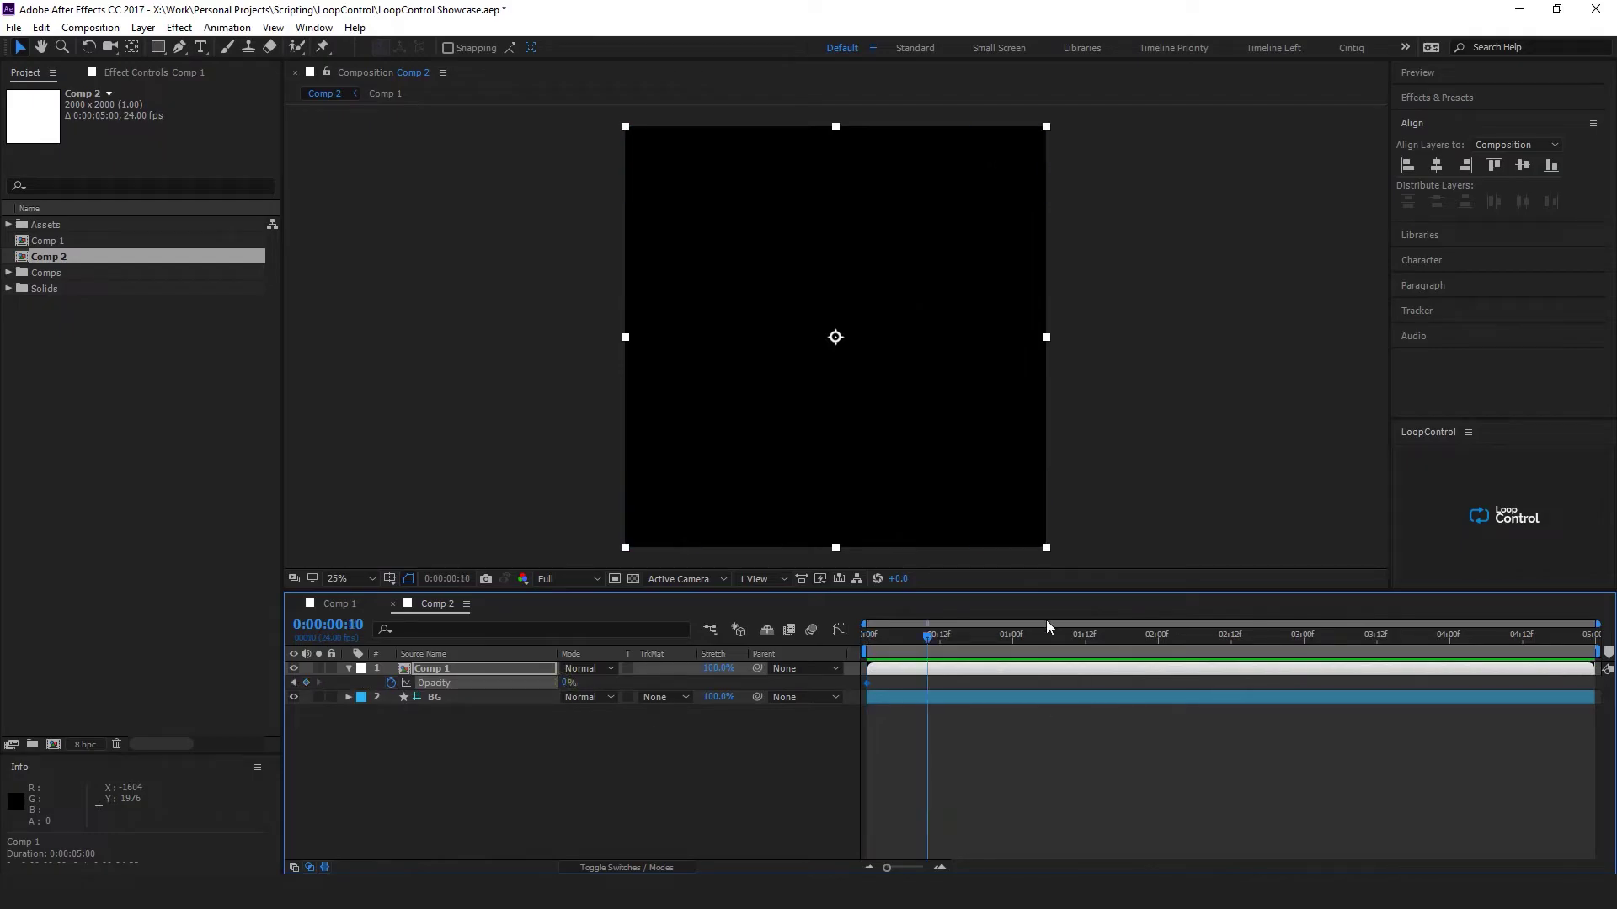
left_click(1005, 637)
left_click_drag(1005, 640, 1016, 652)
left_click_drag(566, 683, 656, 683)
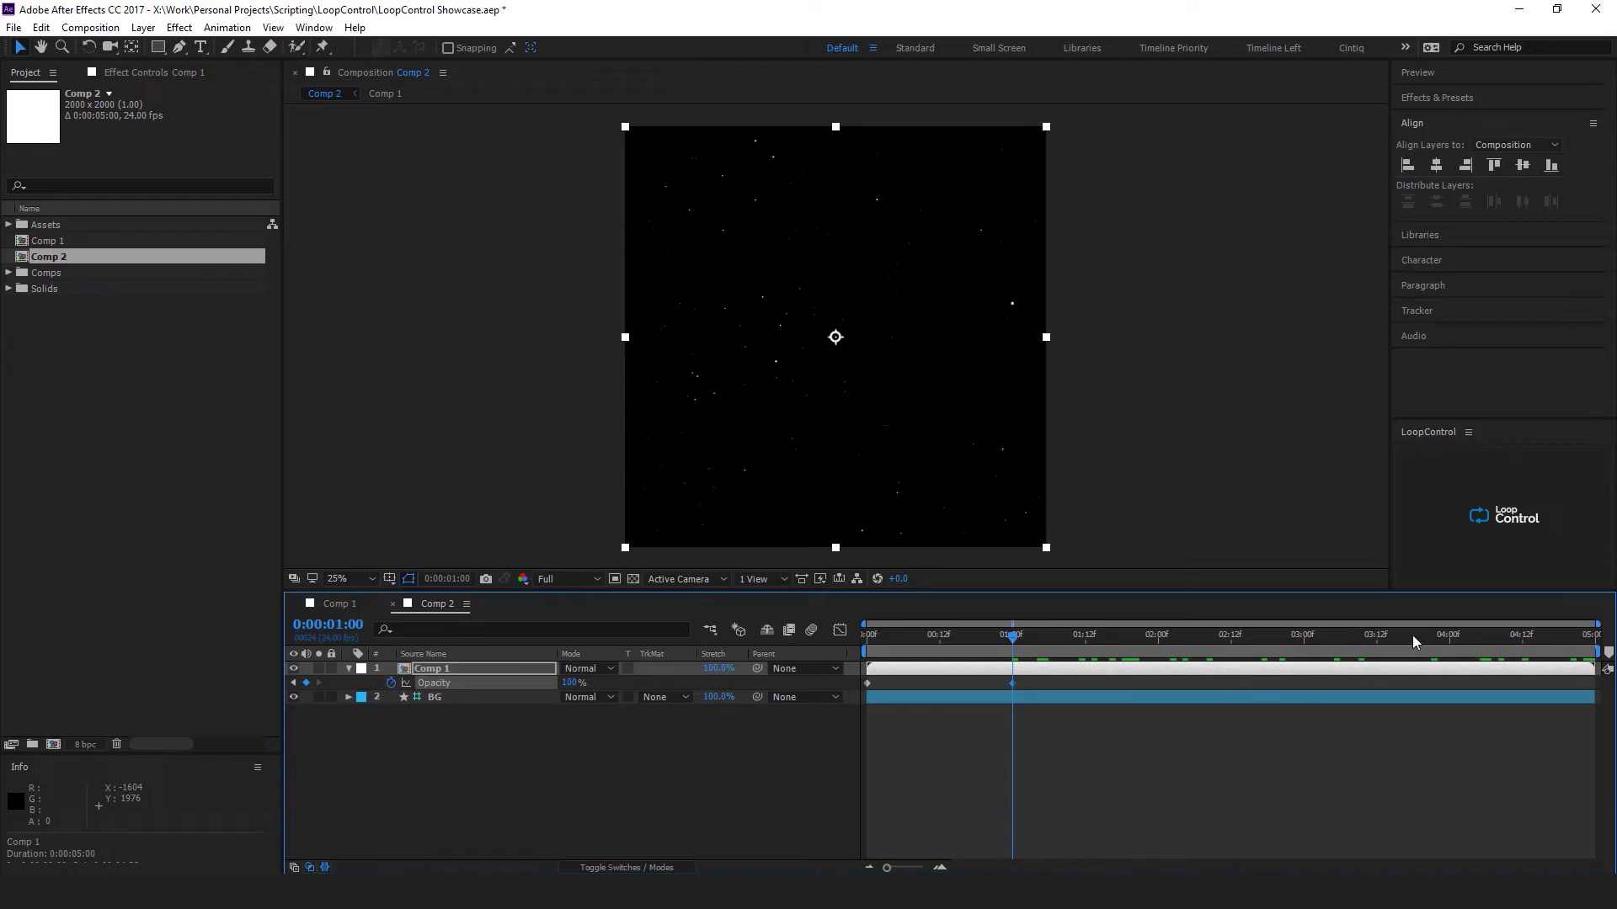
- Add the fade-out from 4:00 to the last frame and preview the fade
left_click_drag(1414, 642, 1450, 652)
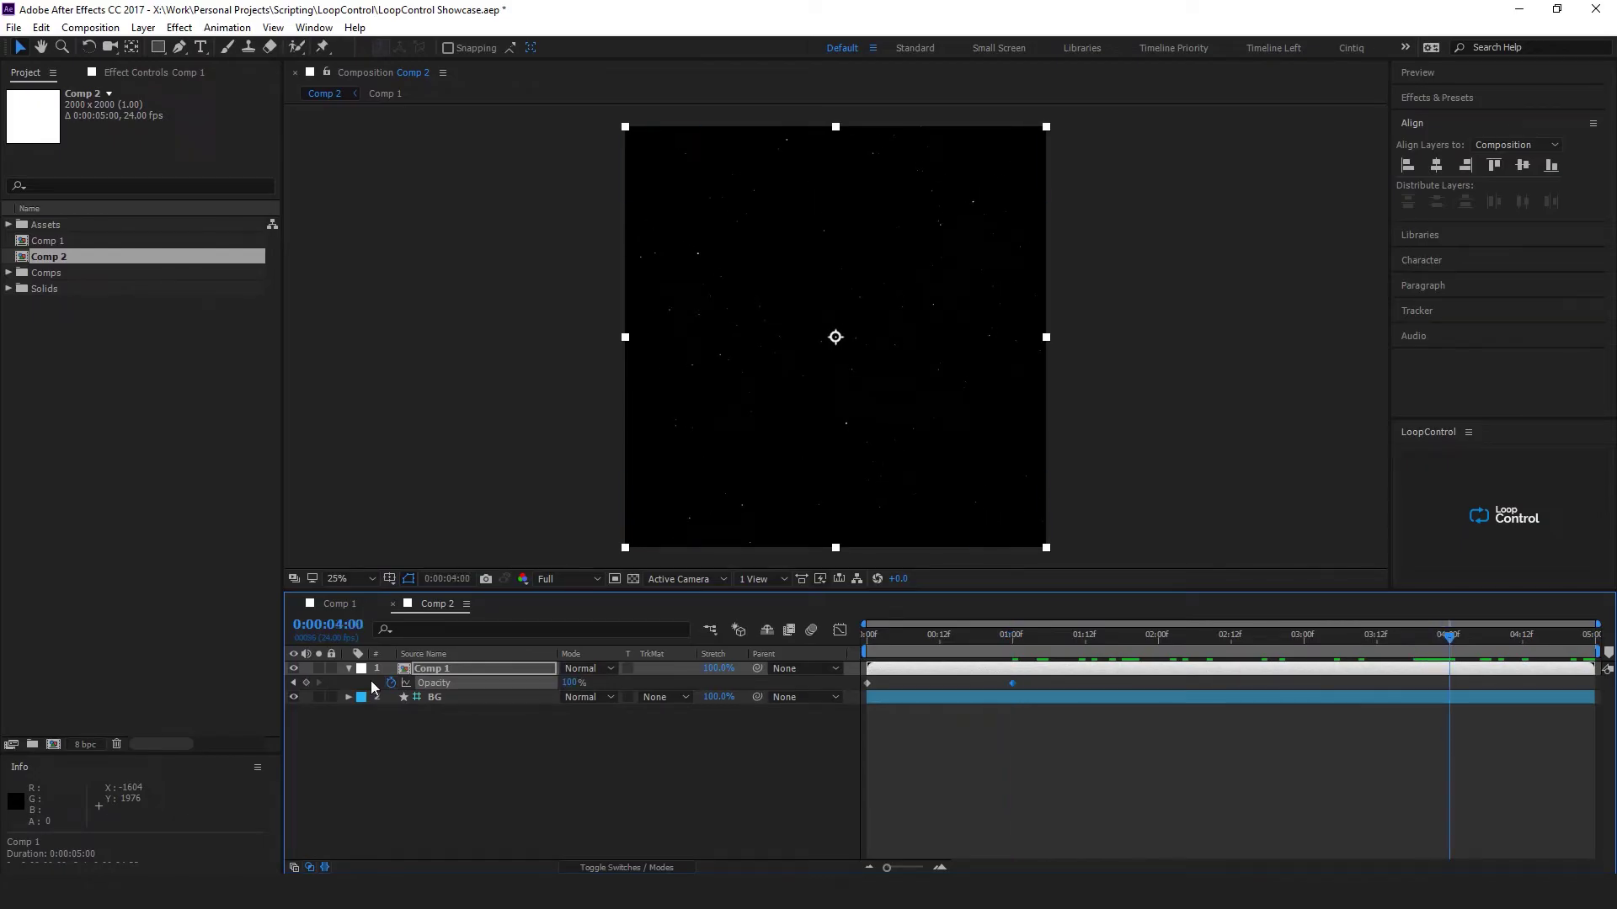
left_click(1583, 638)
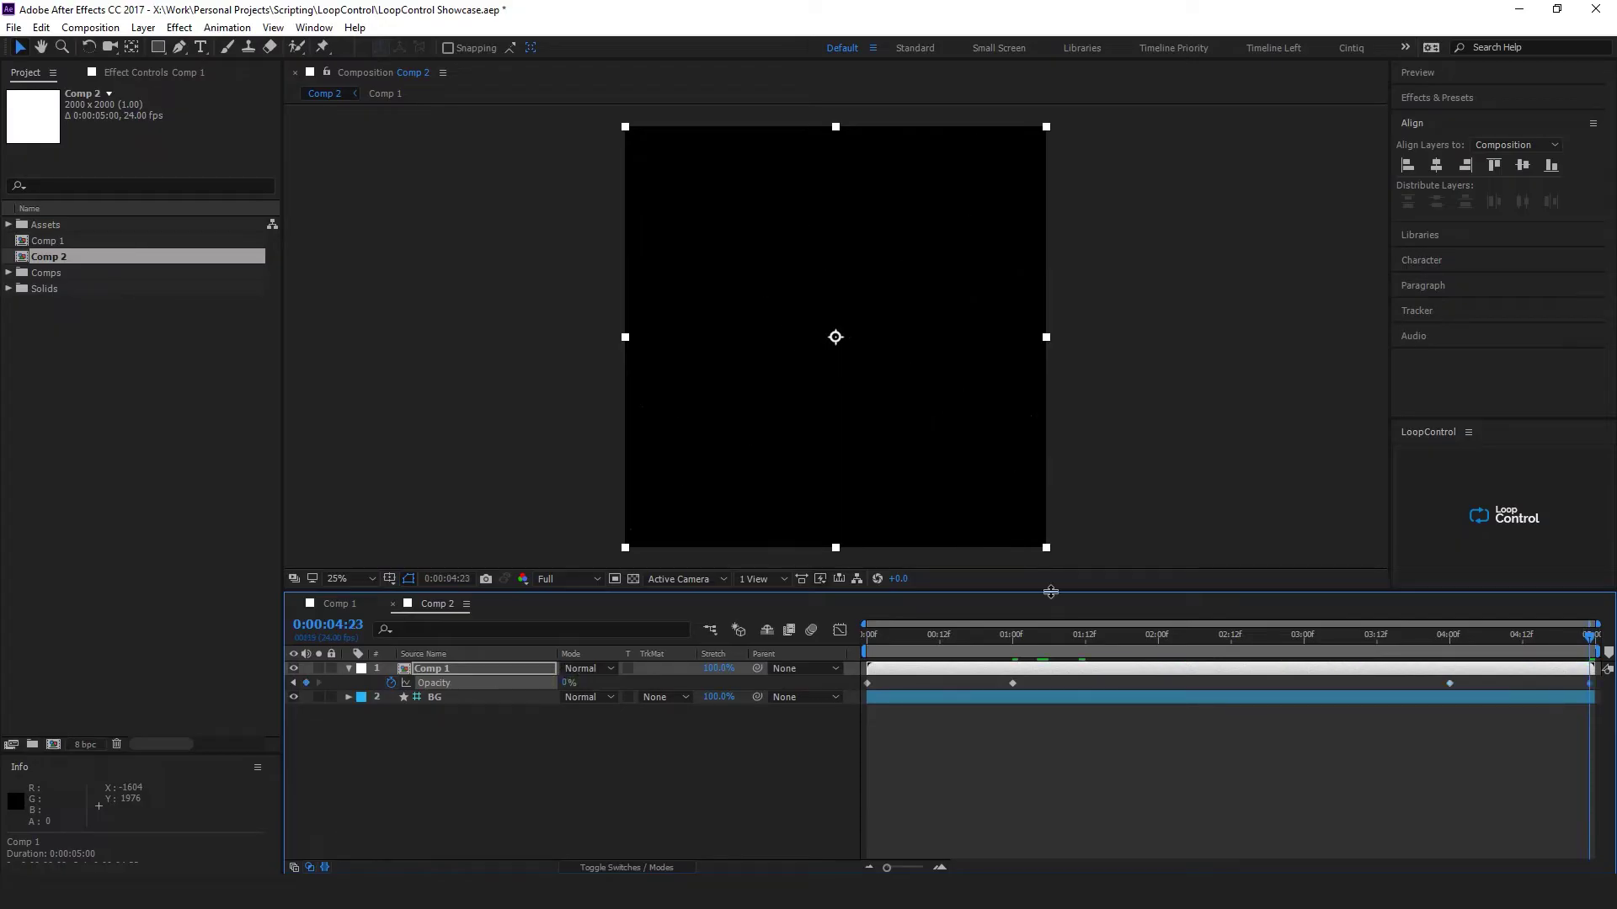
key("space")
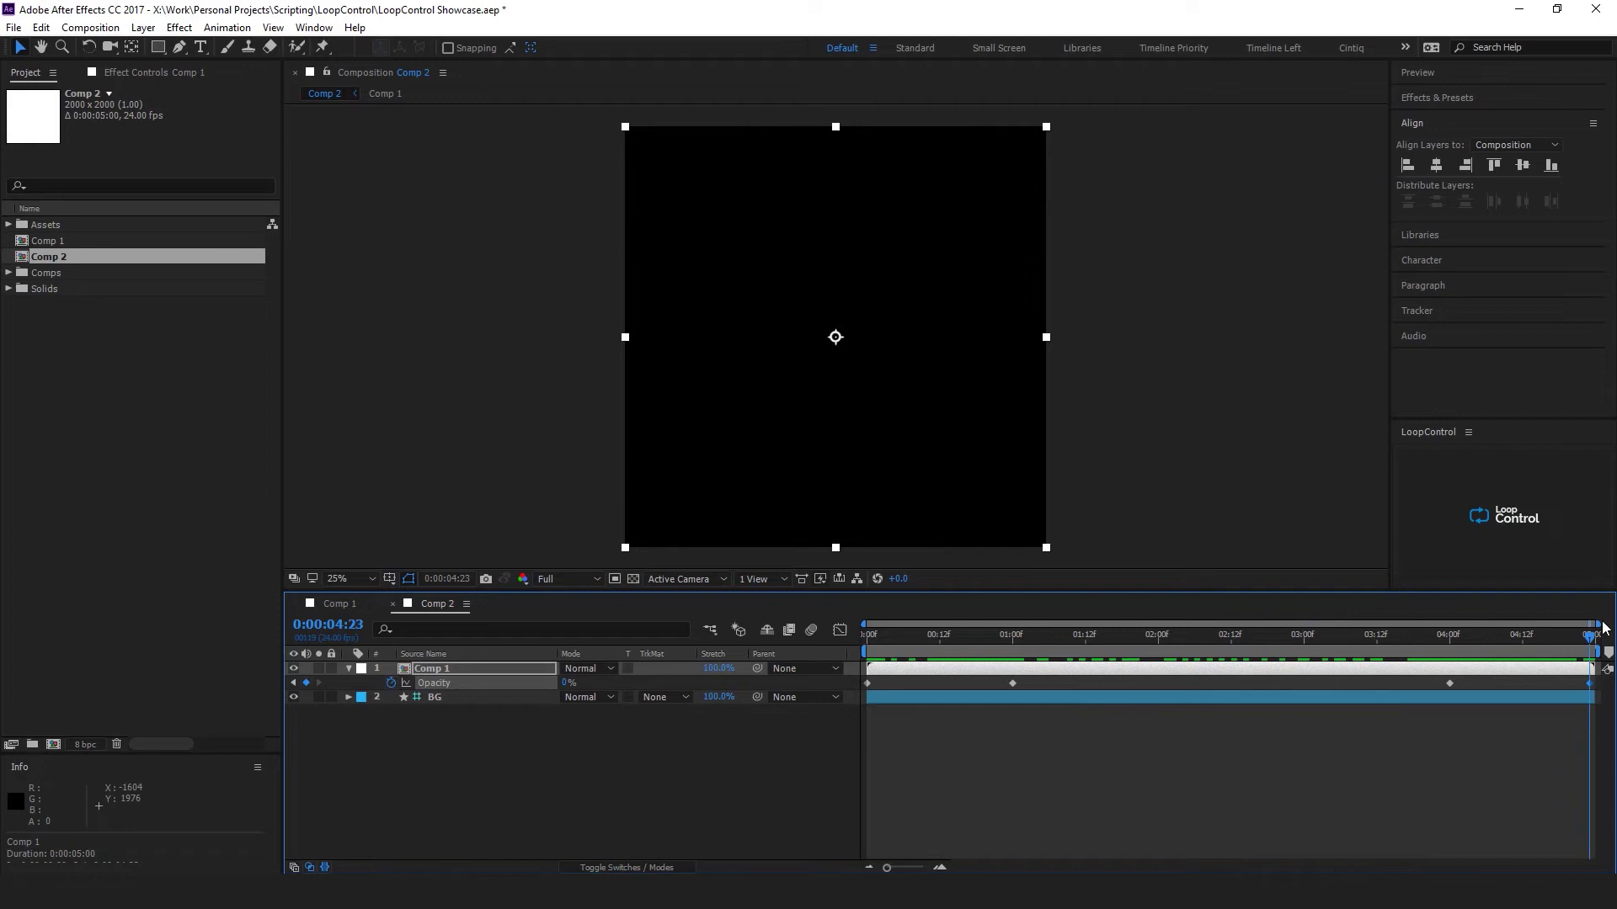
left_click_drag(1050, 641, 958, 649)
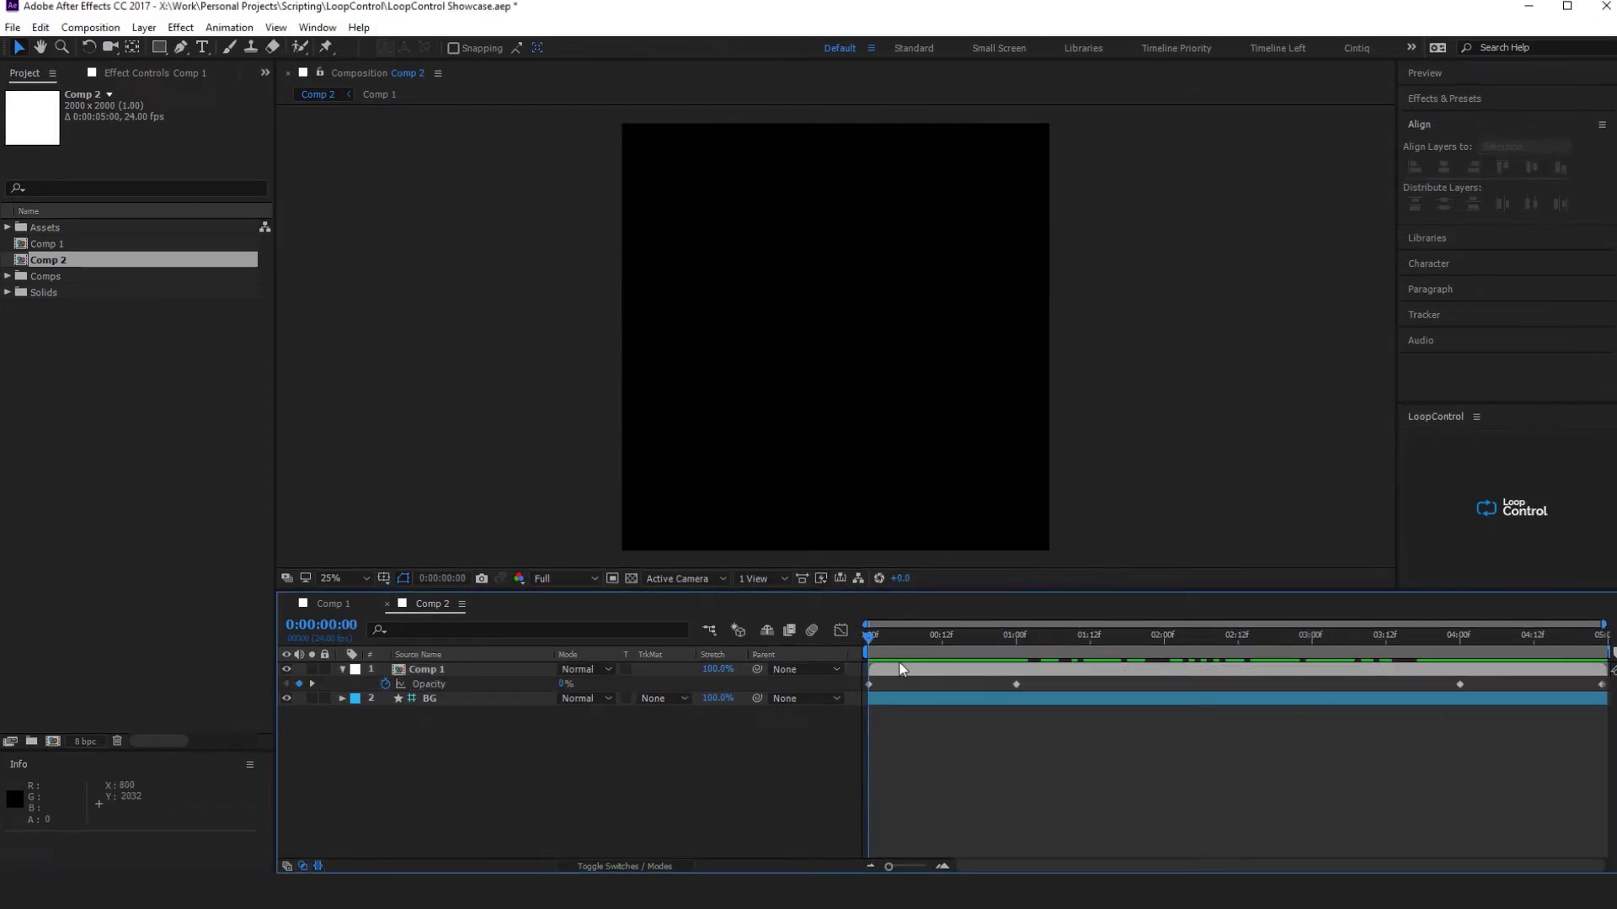
- Duplicate Comp 1 twice, shifting one copy later and sliding the other to cover the start
key("ctrl+d")
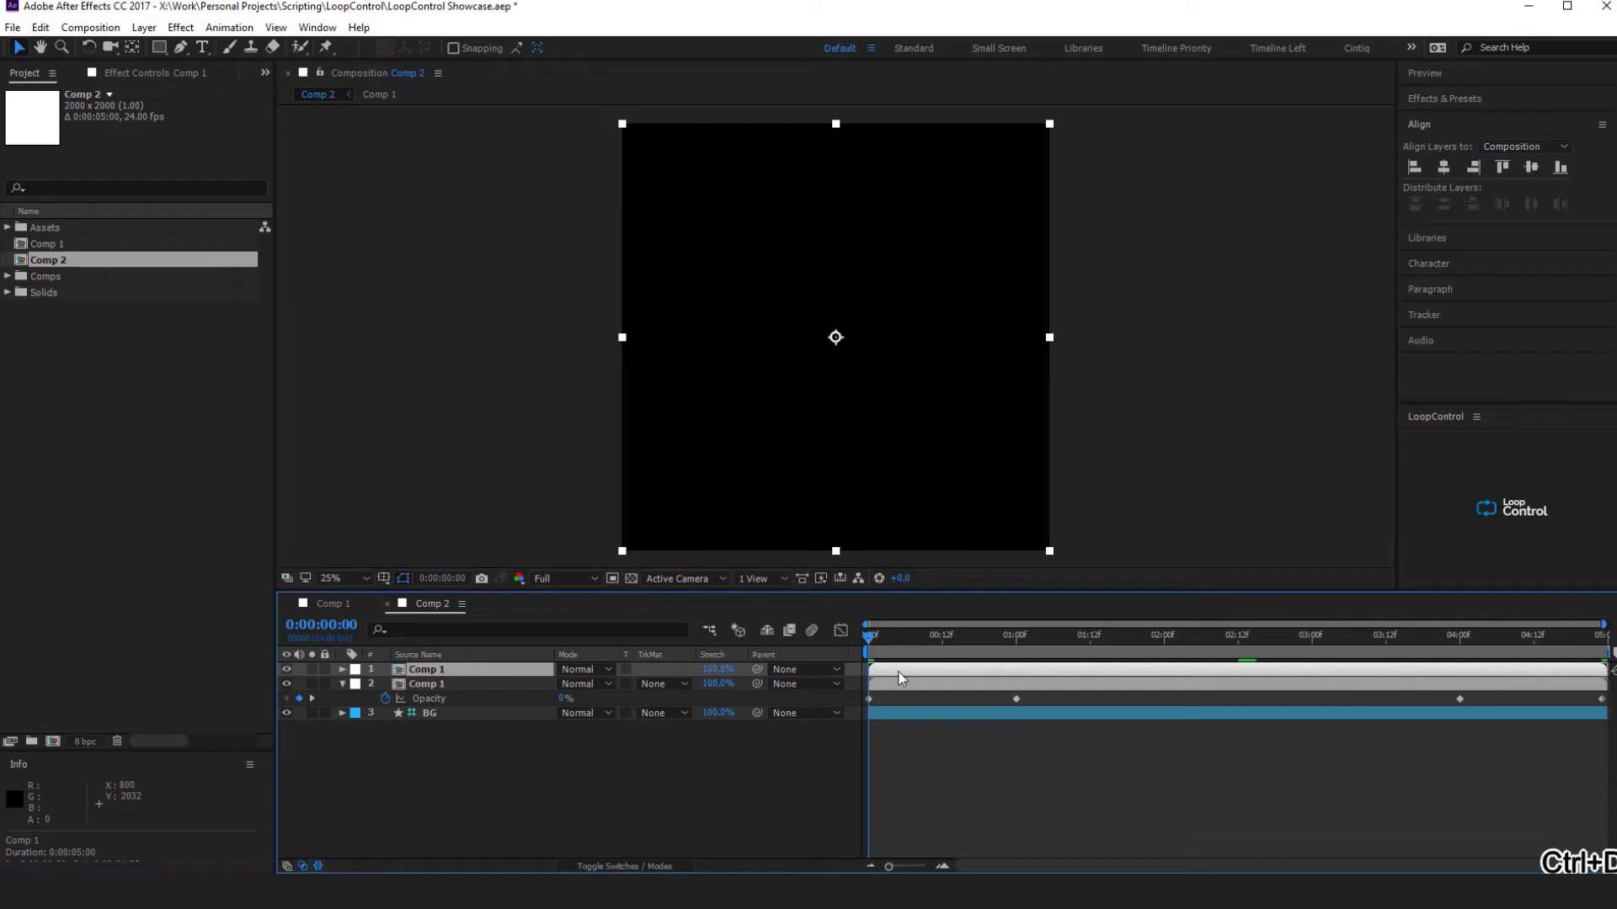
left_click_drag(898, 672, 1413, 683)
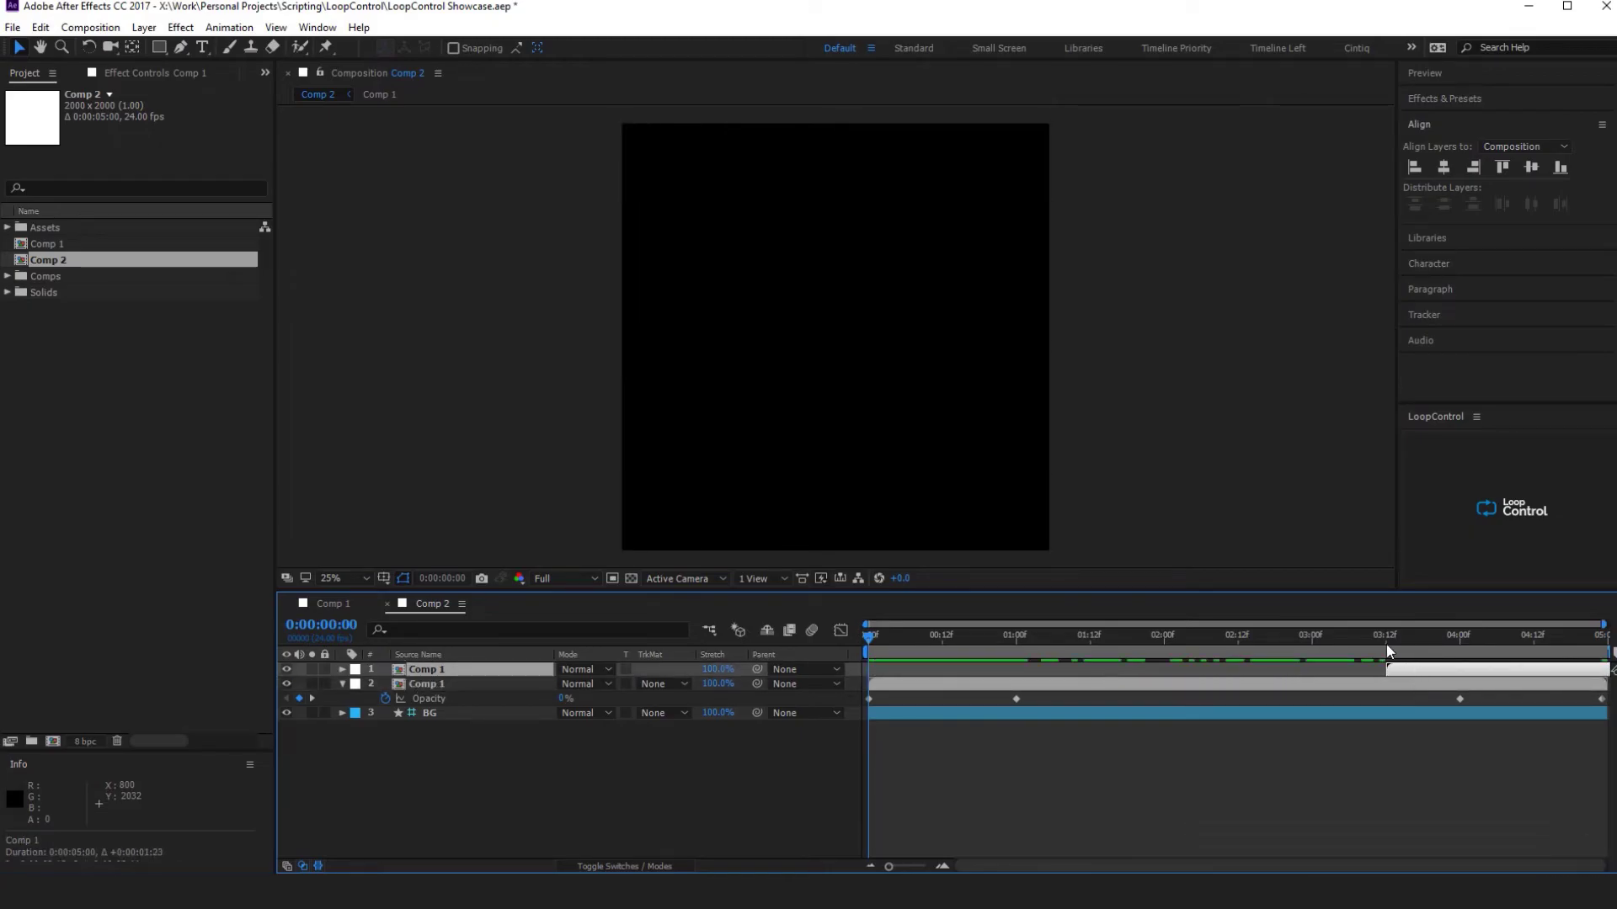
key("ctrl+d")
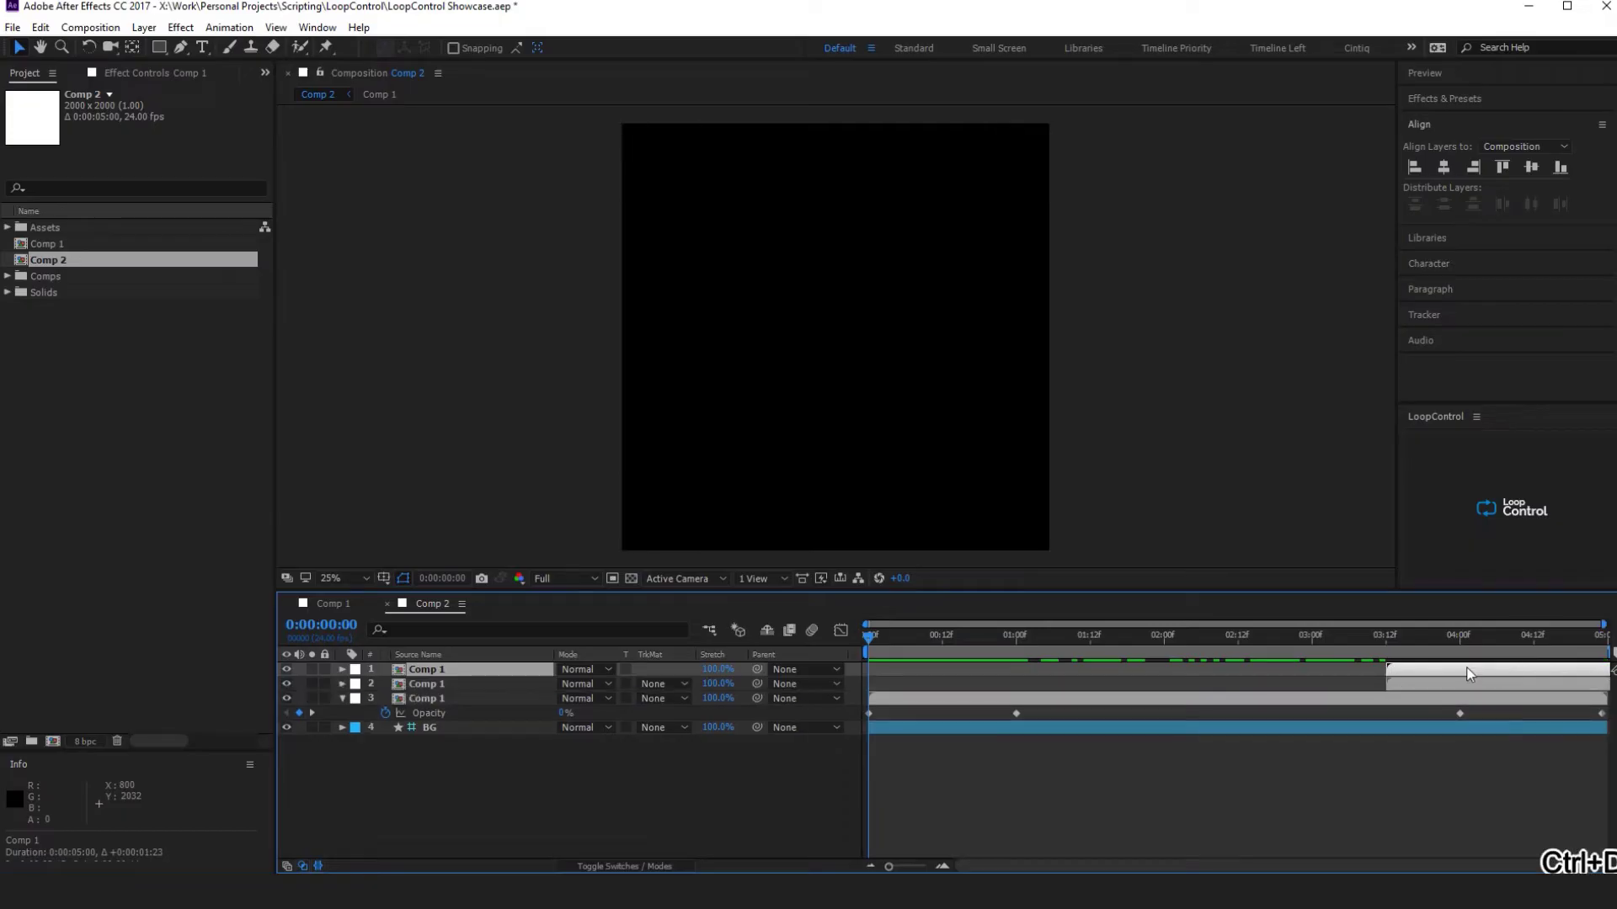
left_click_drag(1386, 676, 1060, 655)
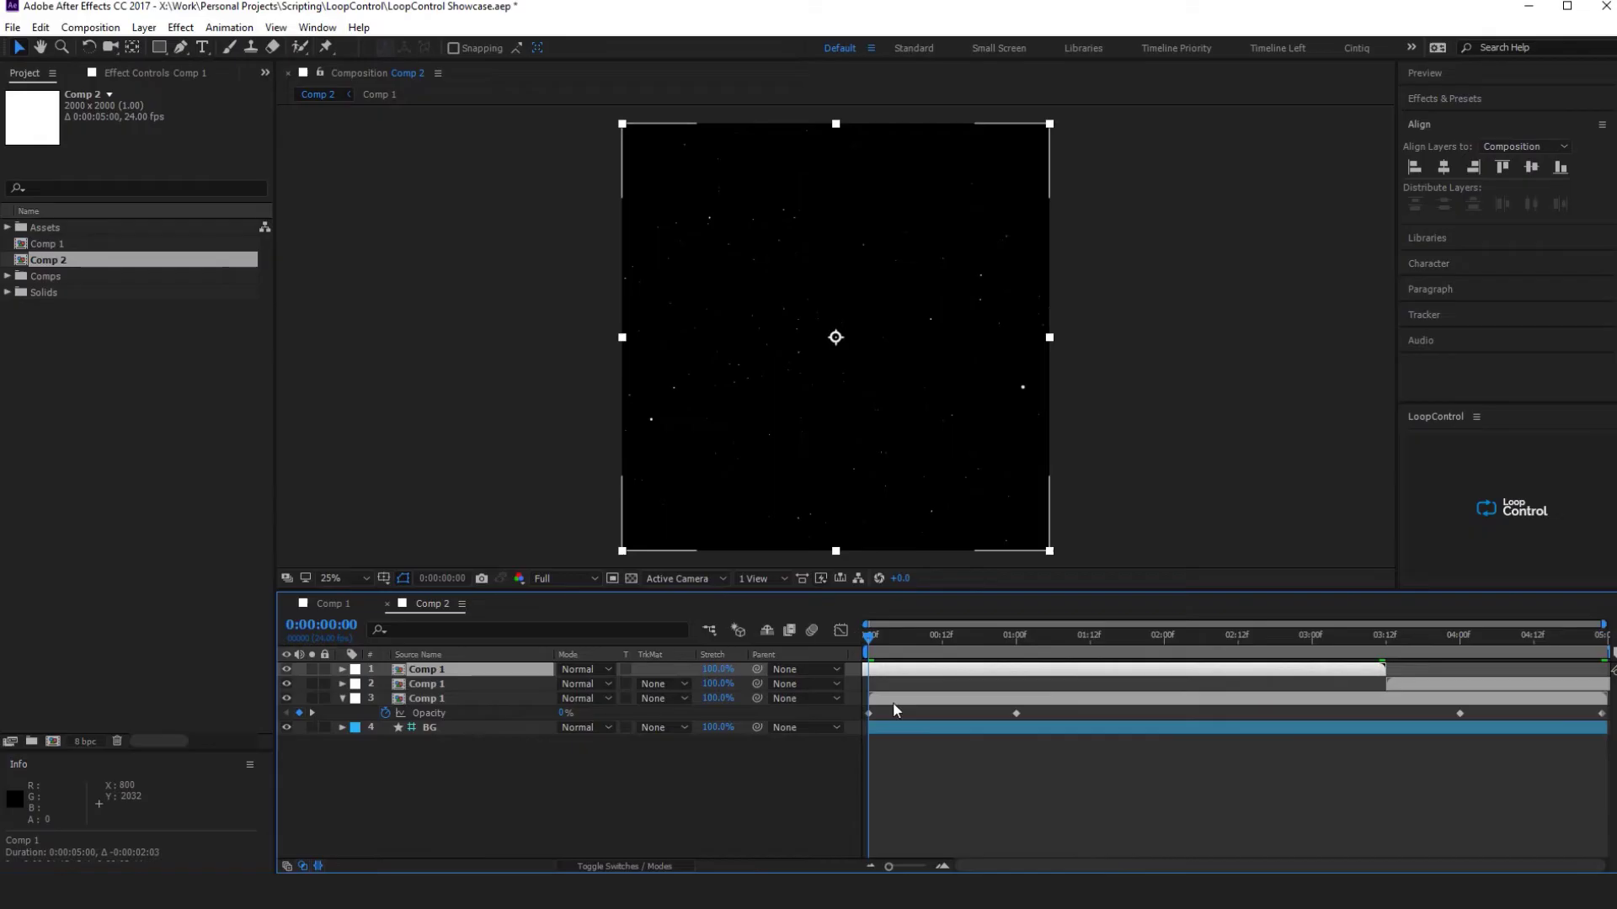
- Preview the offset layers and scrub through time to check the wrap-around
left_click(1129, 699)
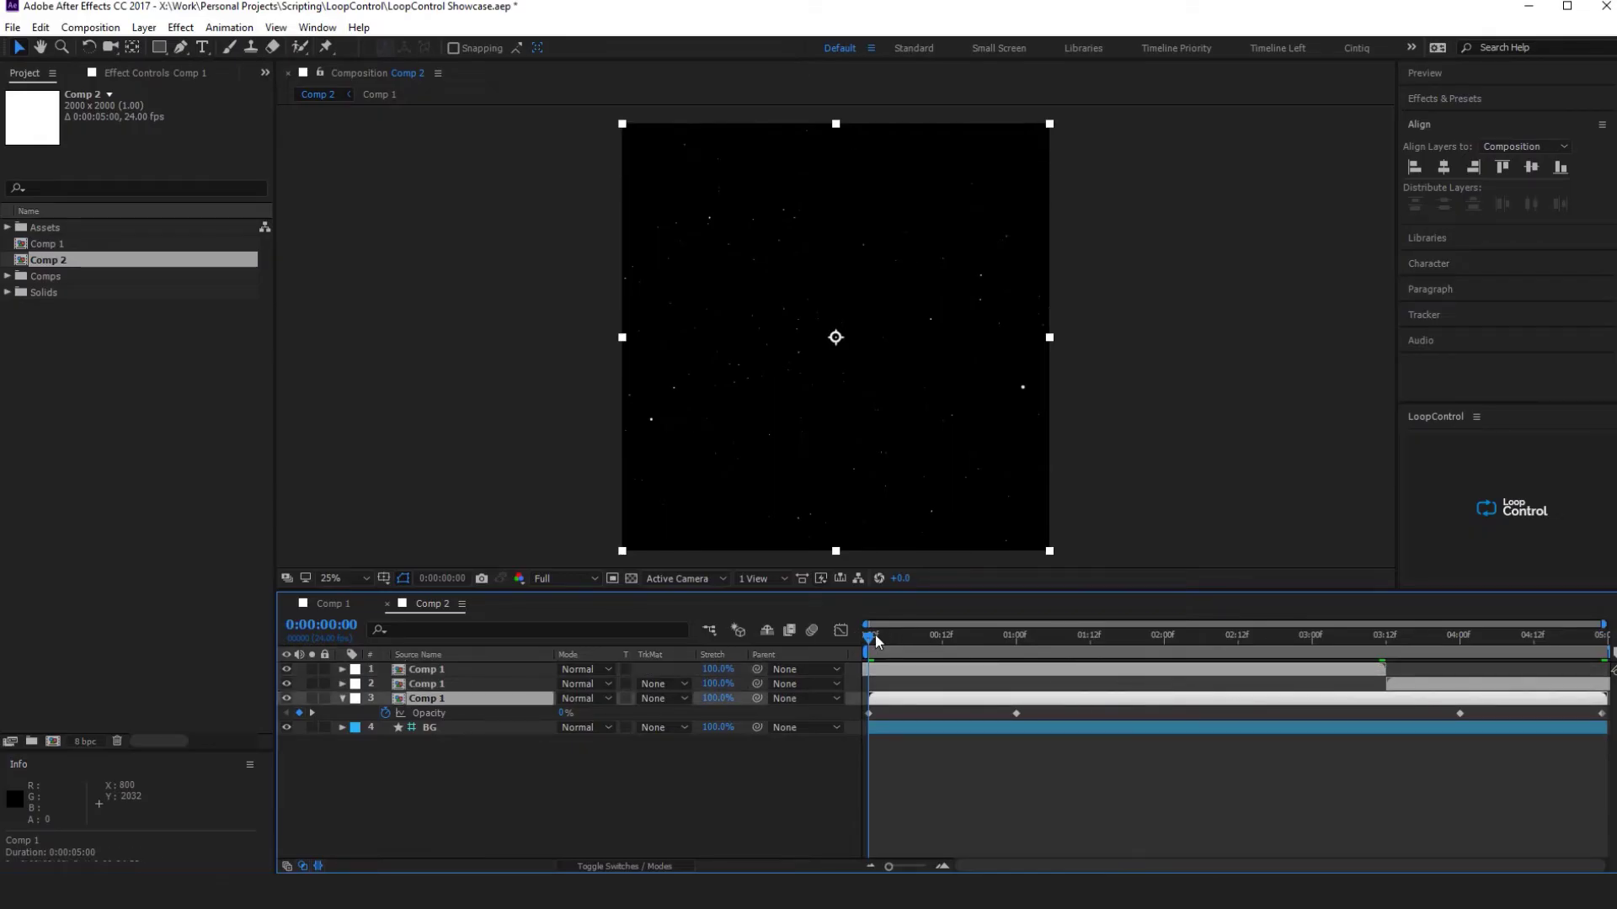
mouse_move(875, 642)
left_mouse_down()
mouse_move(923, 639)
mouse_move(849, 648)
left_mouse_up()
key("space")
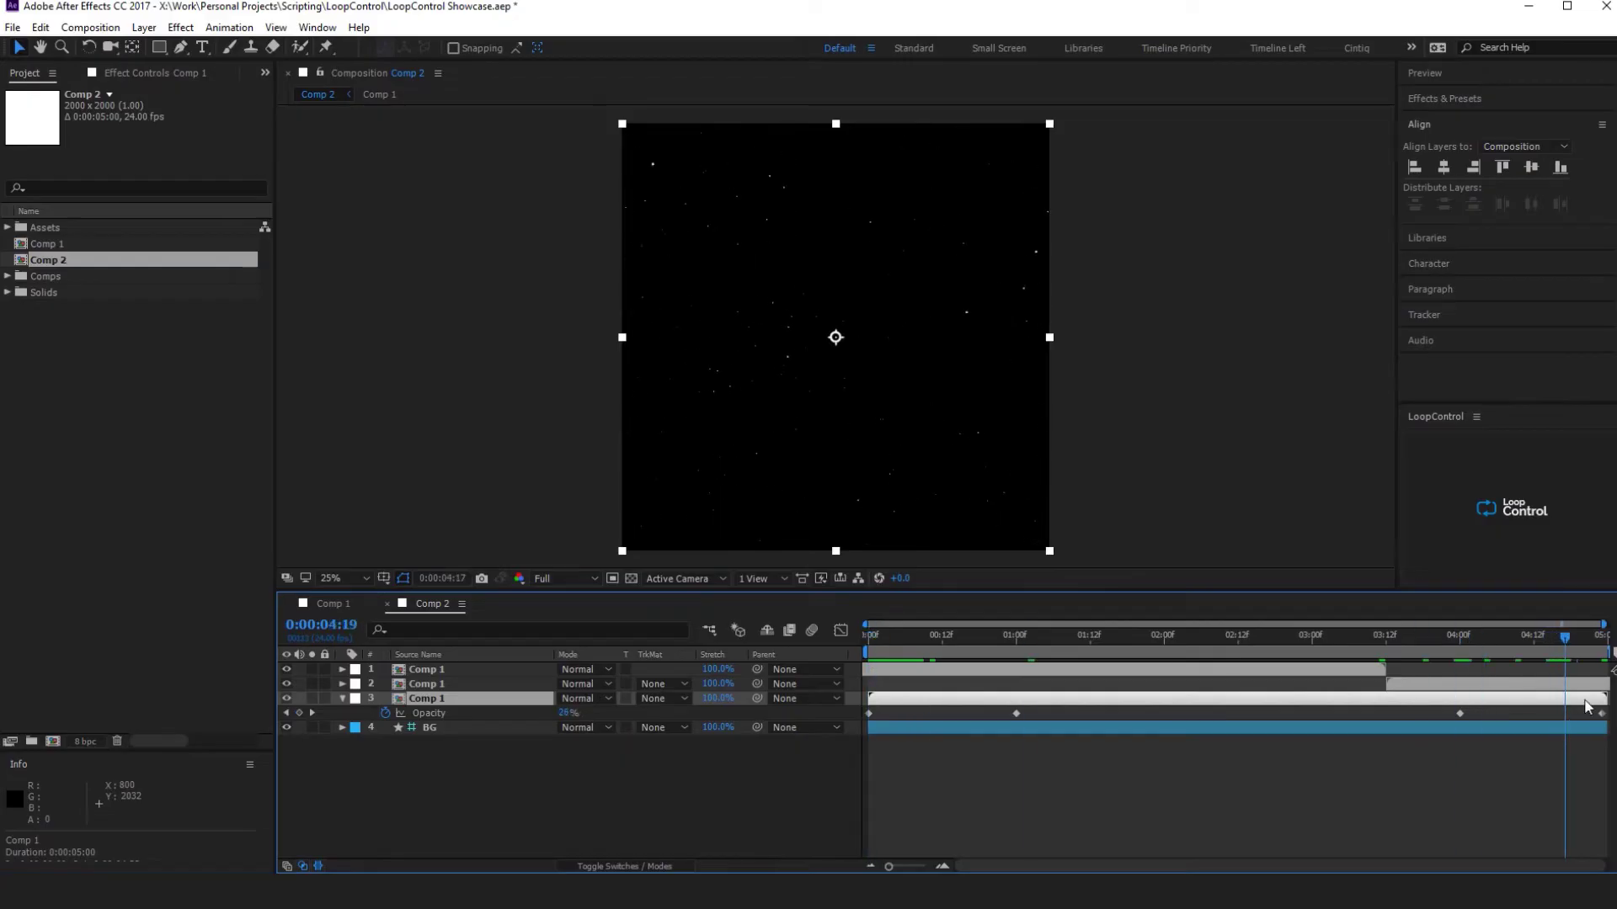
left_click(1607, 685)
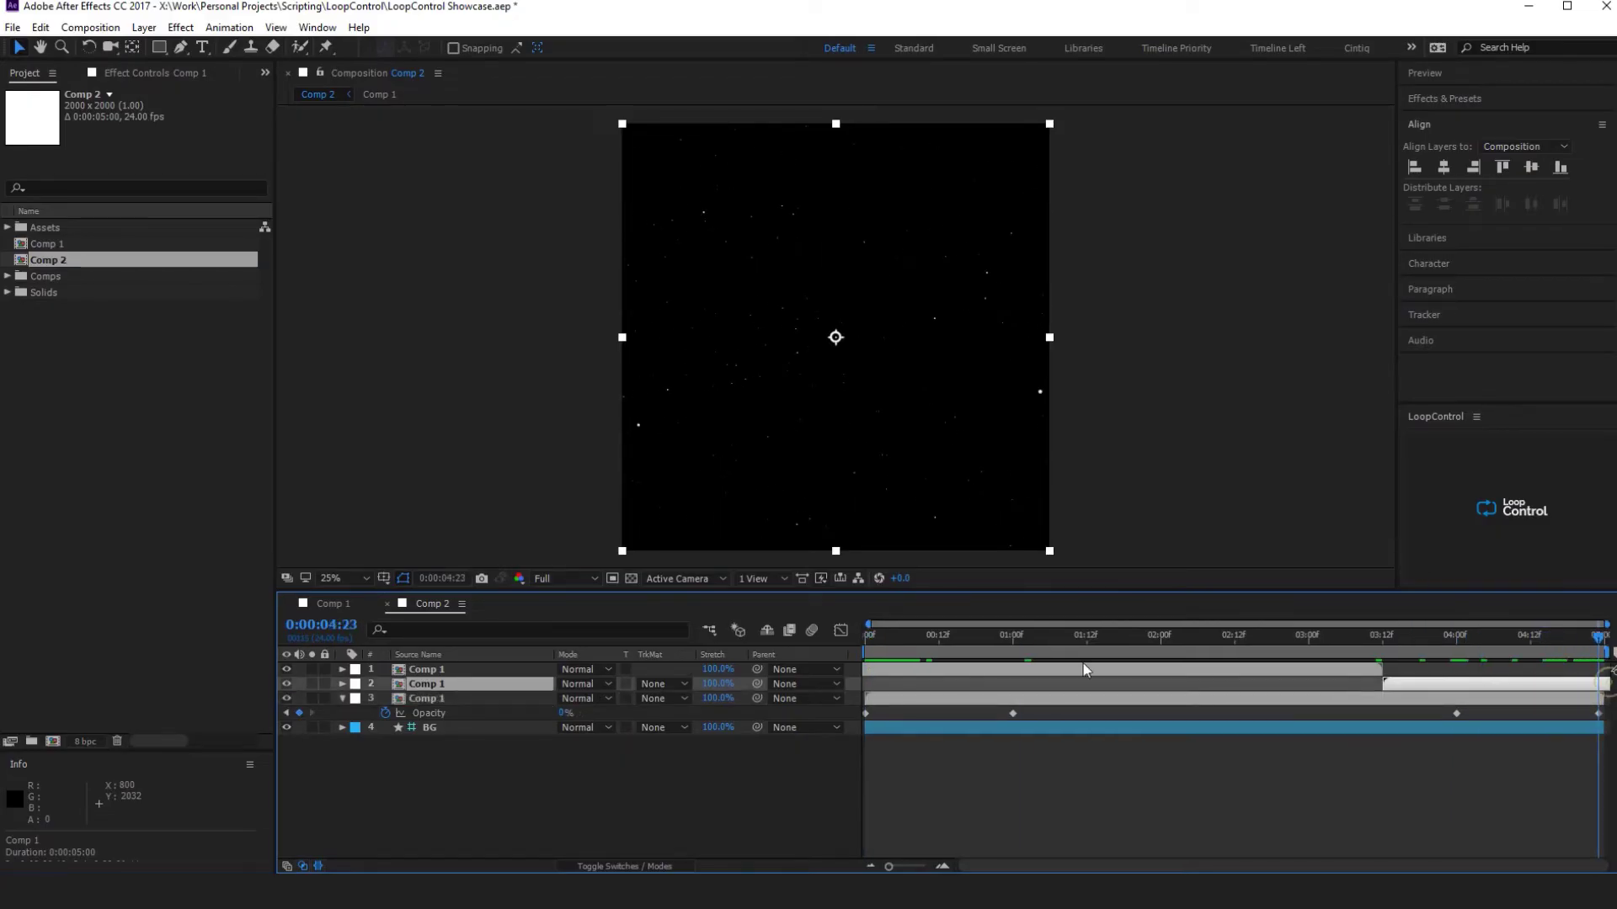
left_click(870, 669)
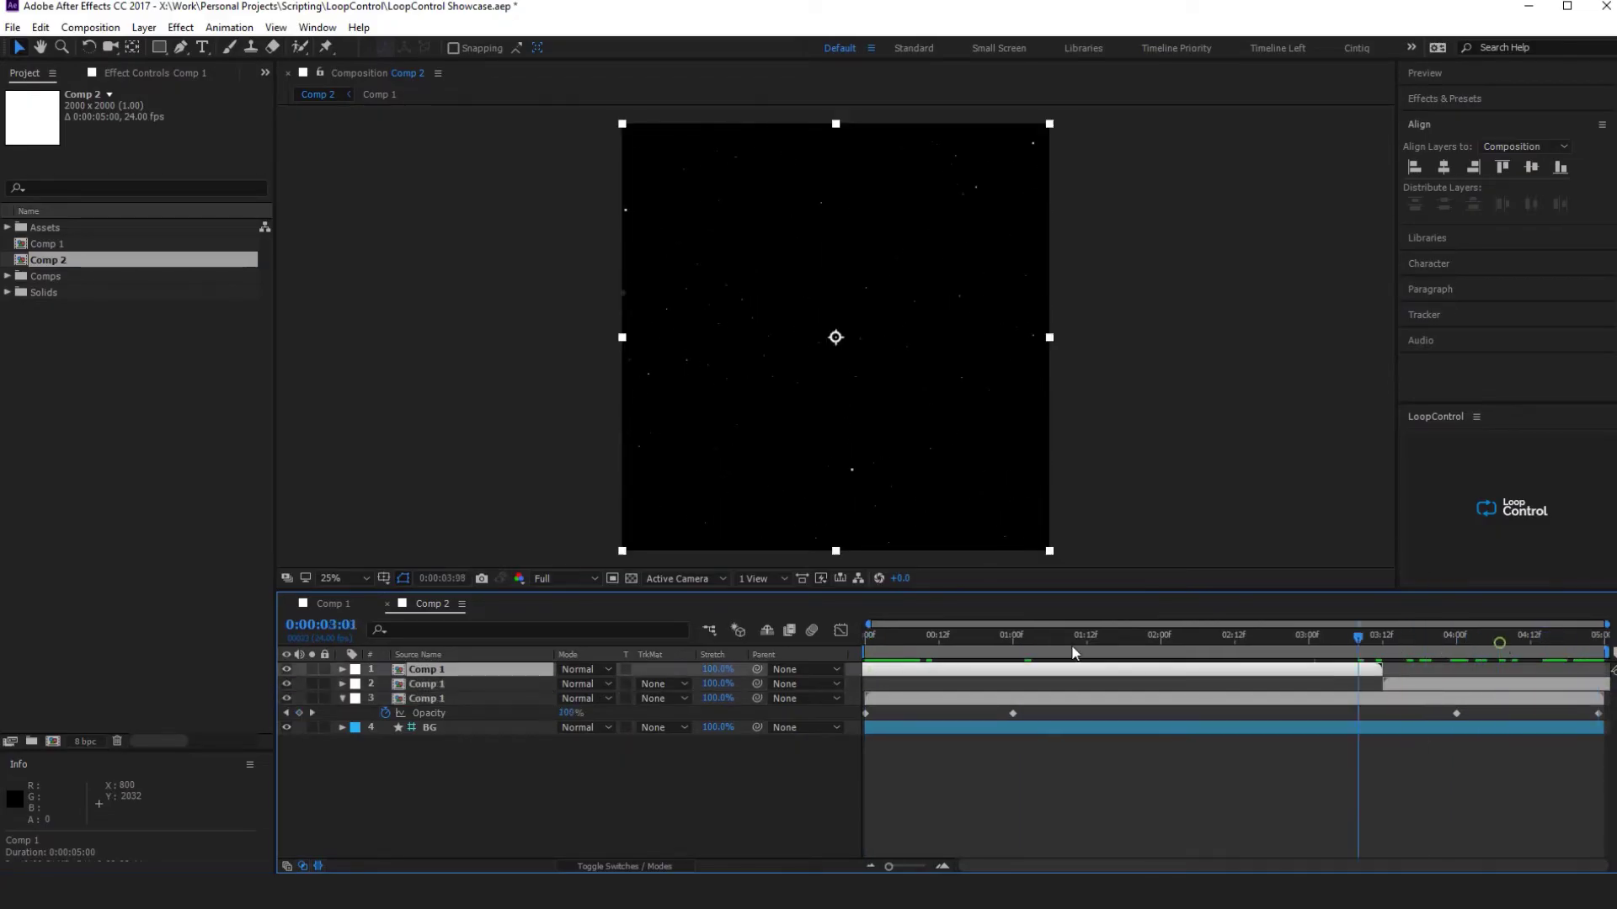
left_click_drag(947, 638, 1306, 636)
- Duplicate the wrapped pair, move the copies to the top, and shift them about 1:19 earlier
left_click(1416, 684, "shift")
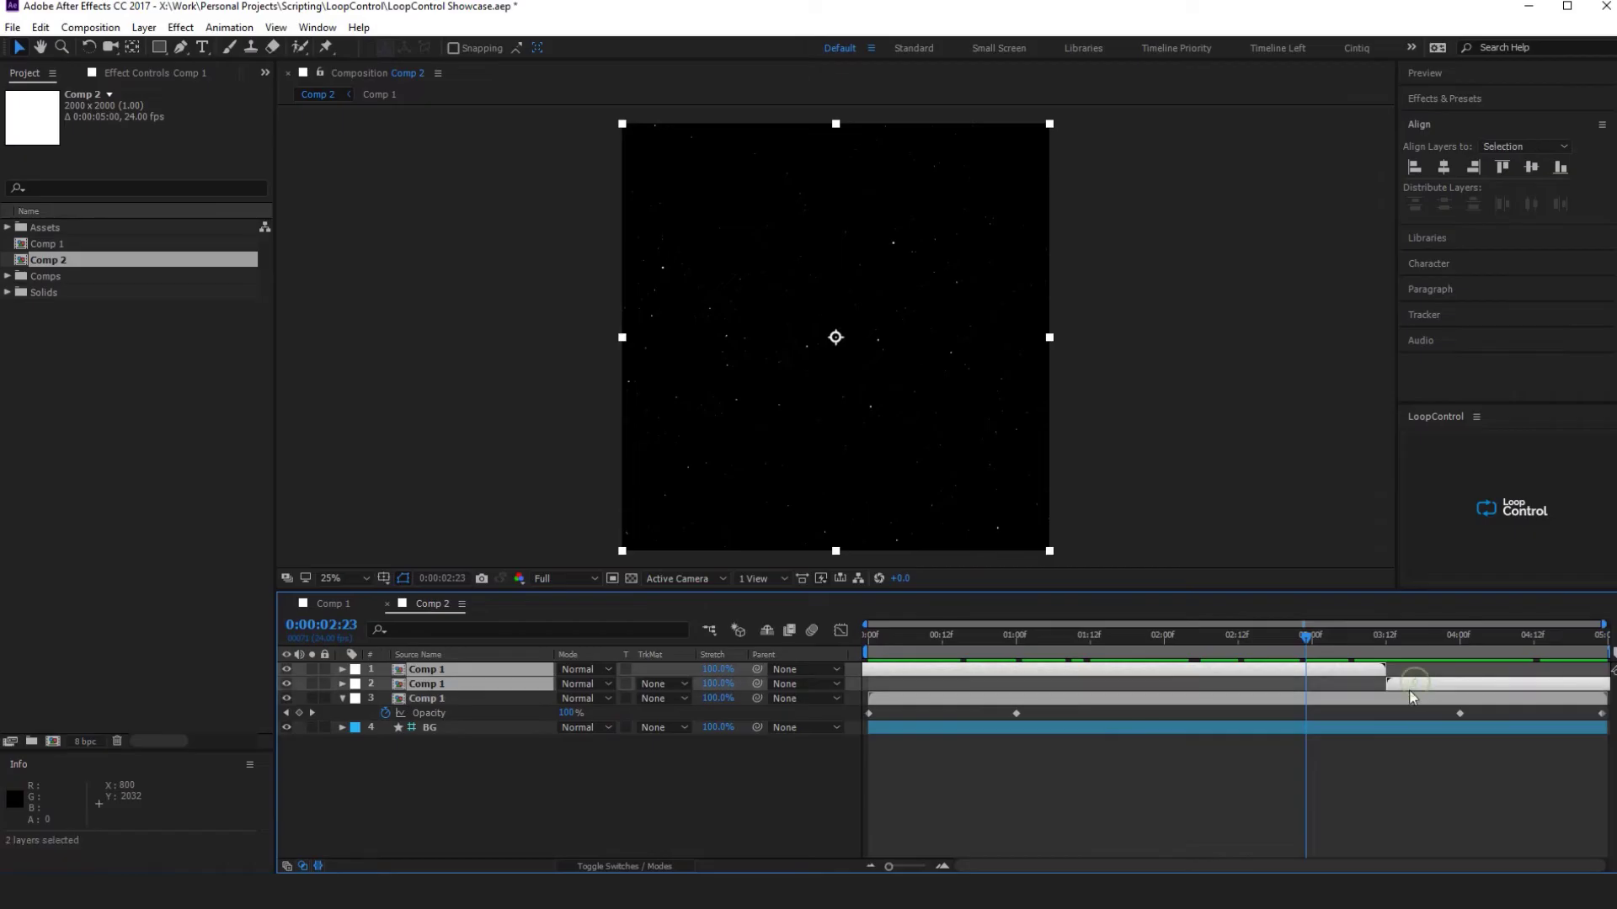
key("ctrl+d")
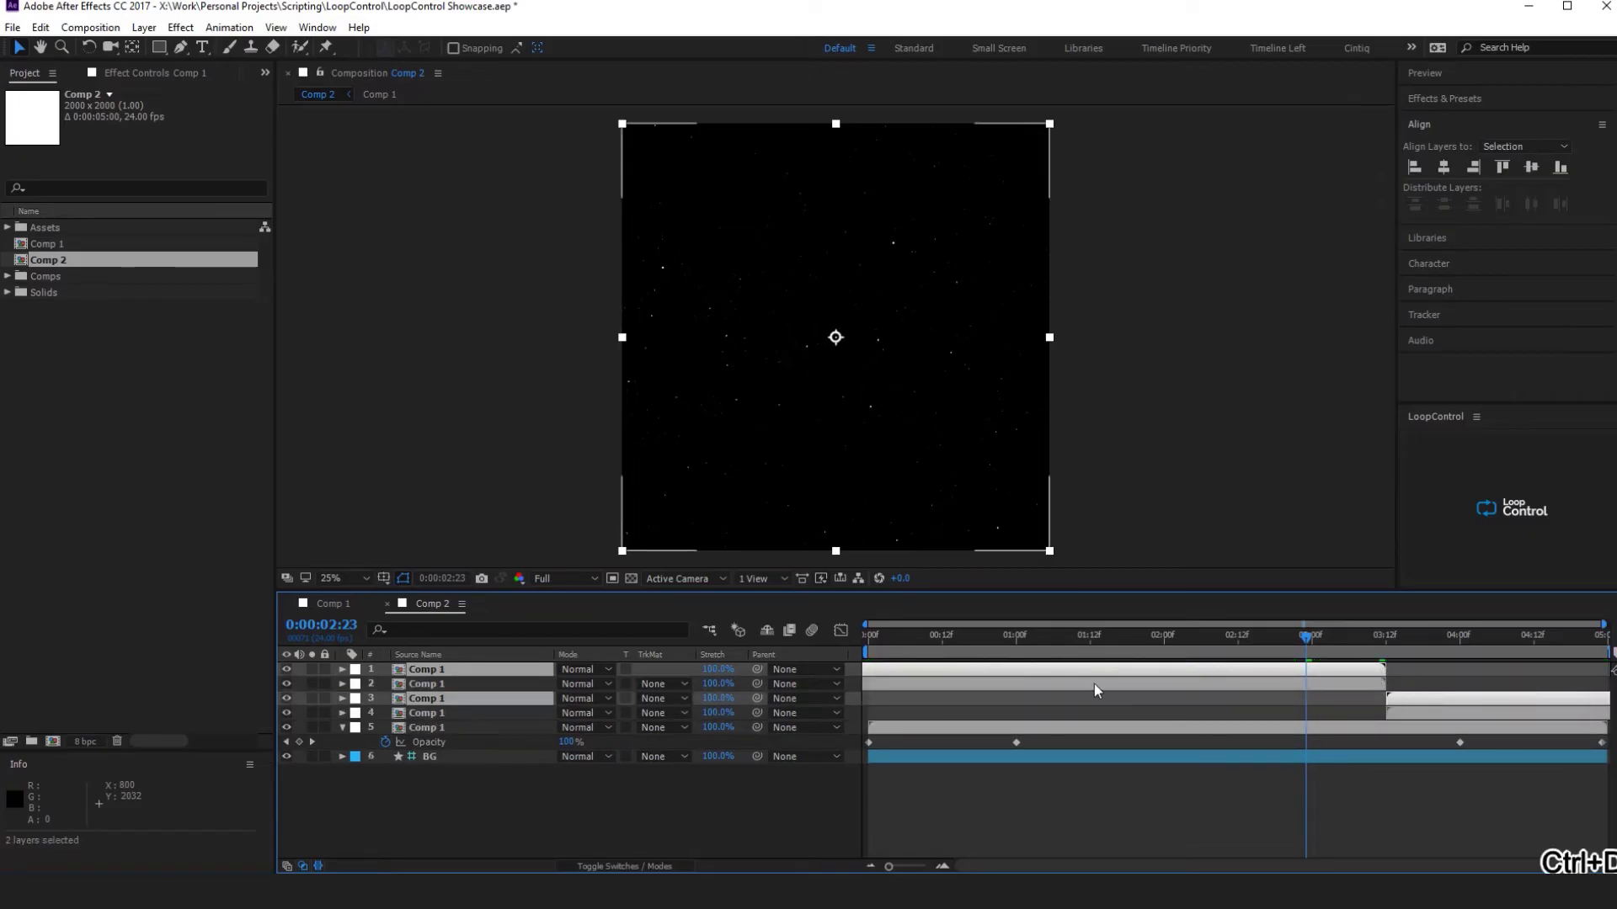
left_click_drag(539, 670, 524, 696)
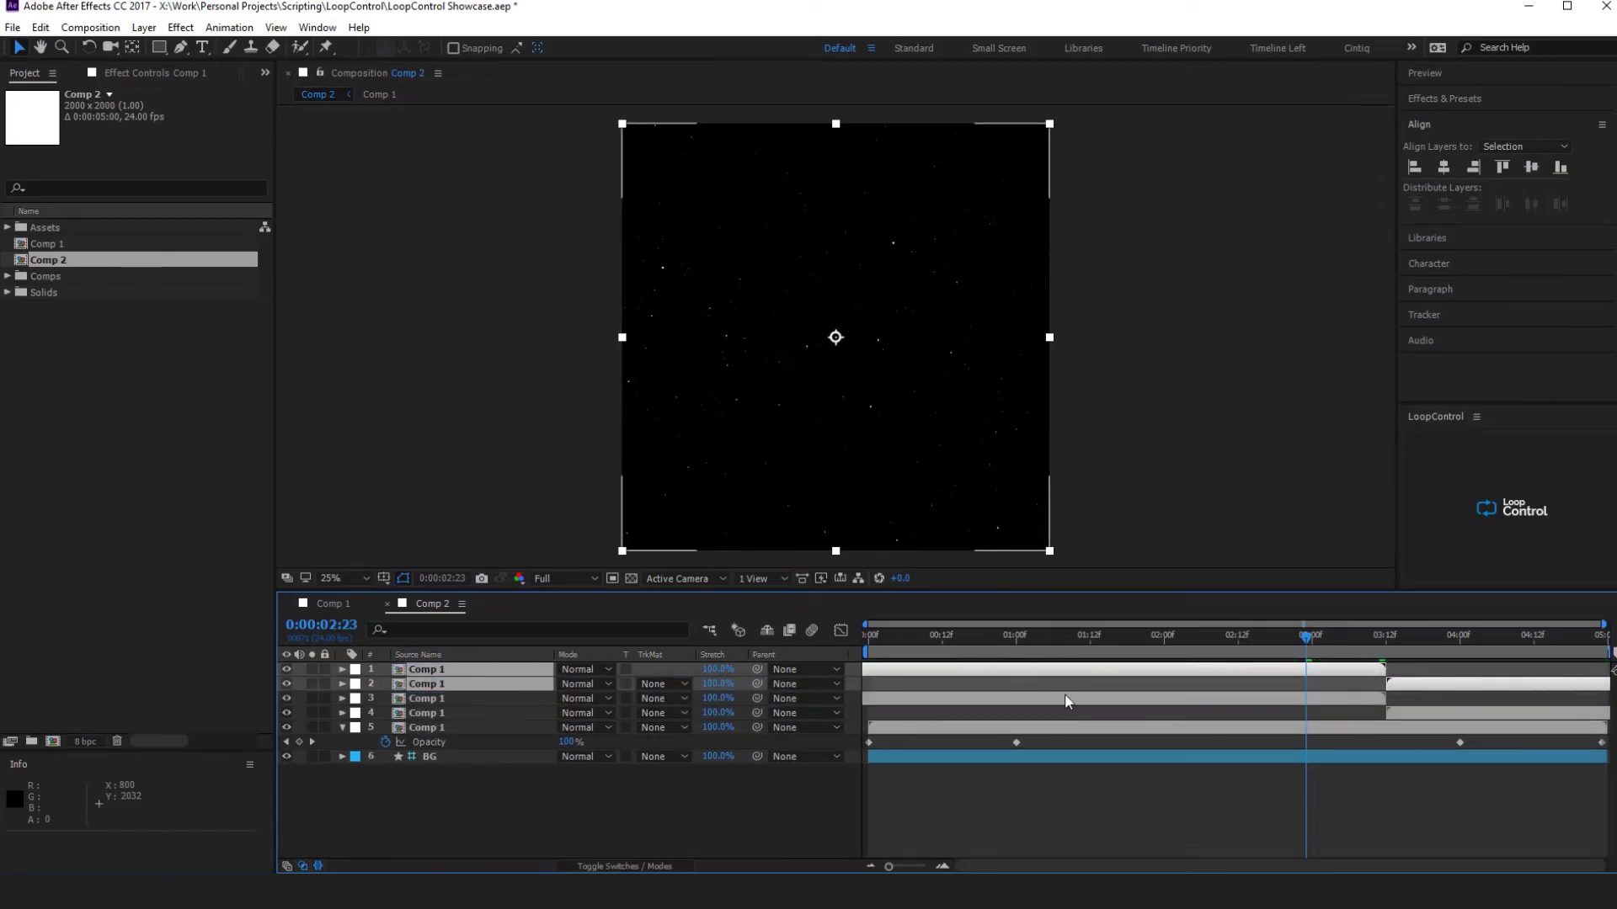
left_click_drag(1466, 699, 1156, 690)
- Check the layers' opacity keyframes and scrub through time to inspect the staggered layers
left_click(1223, 779)
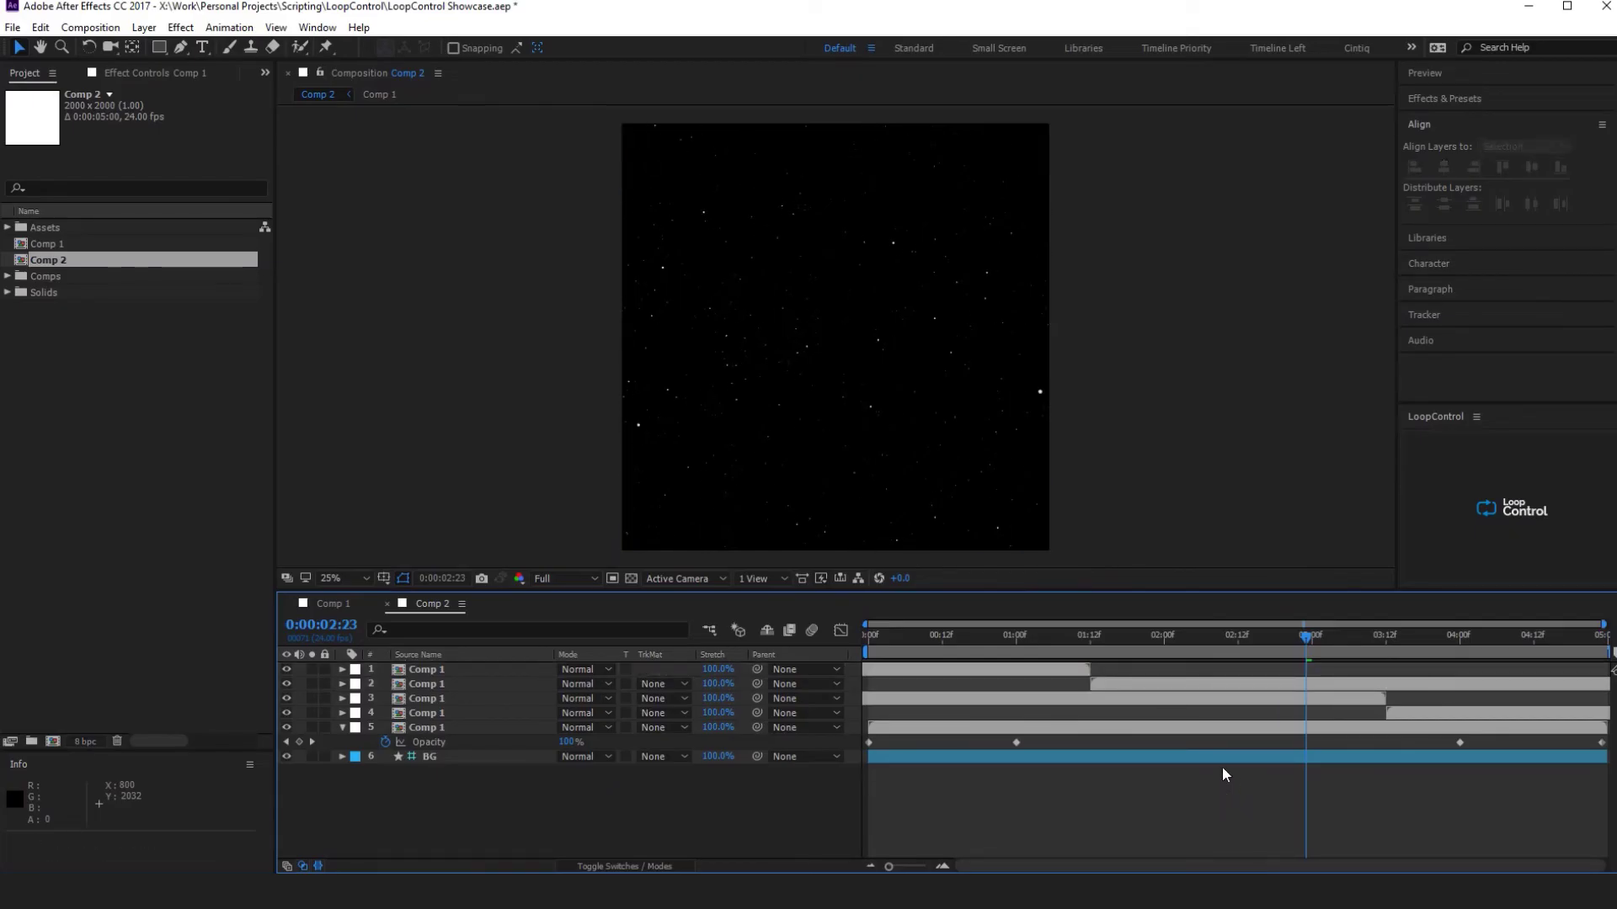
key("u")
left_click(1263, 813)
left_click(1196, 834)
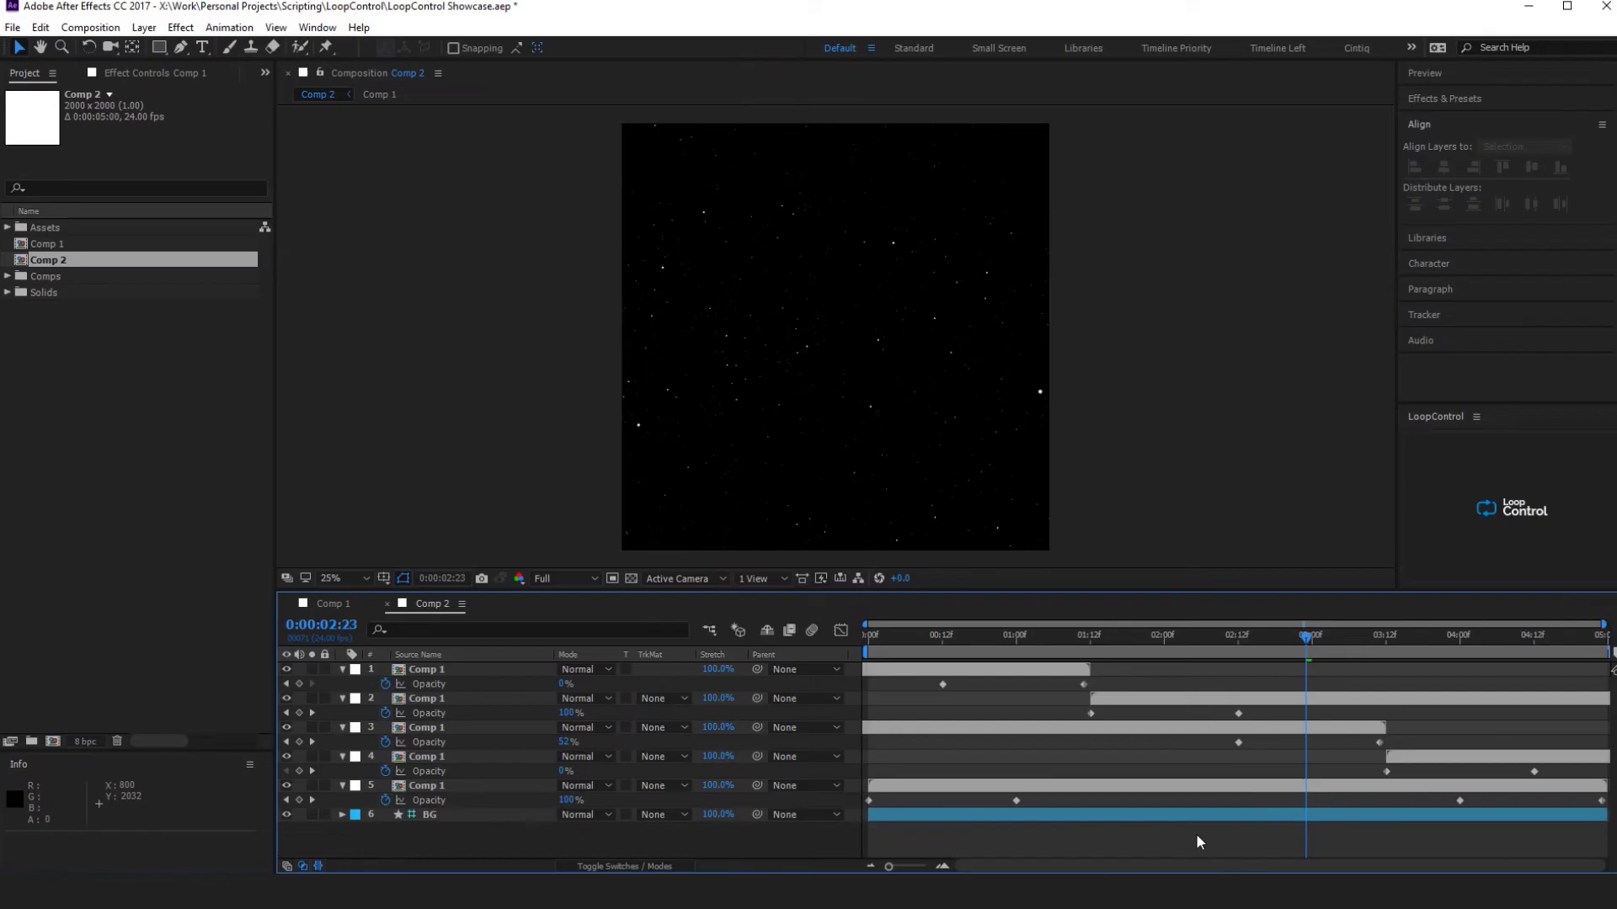
key("u")
left_click(543, 735)
left_click(428, 728)
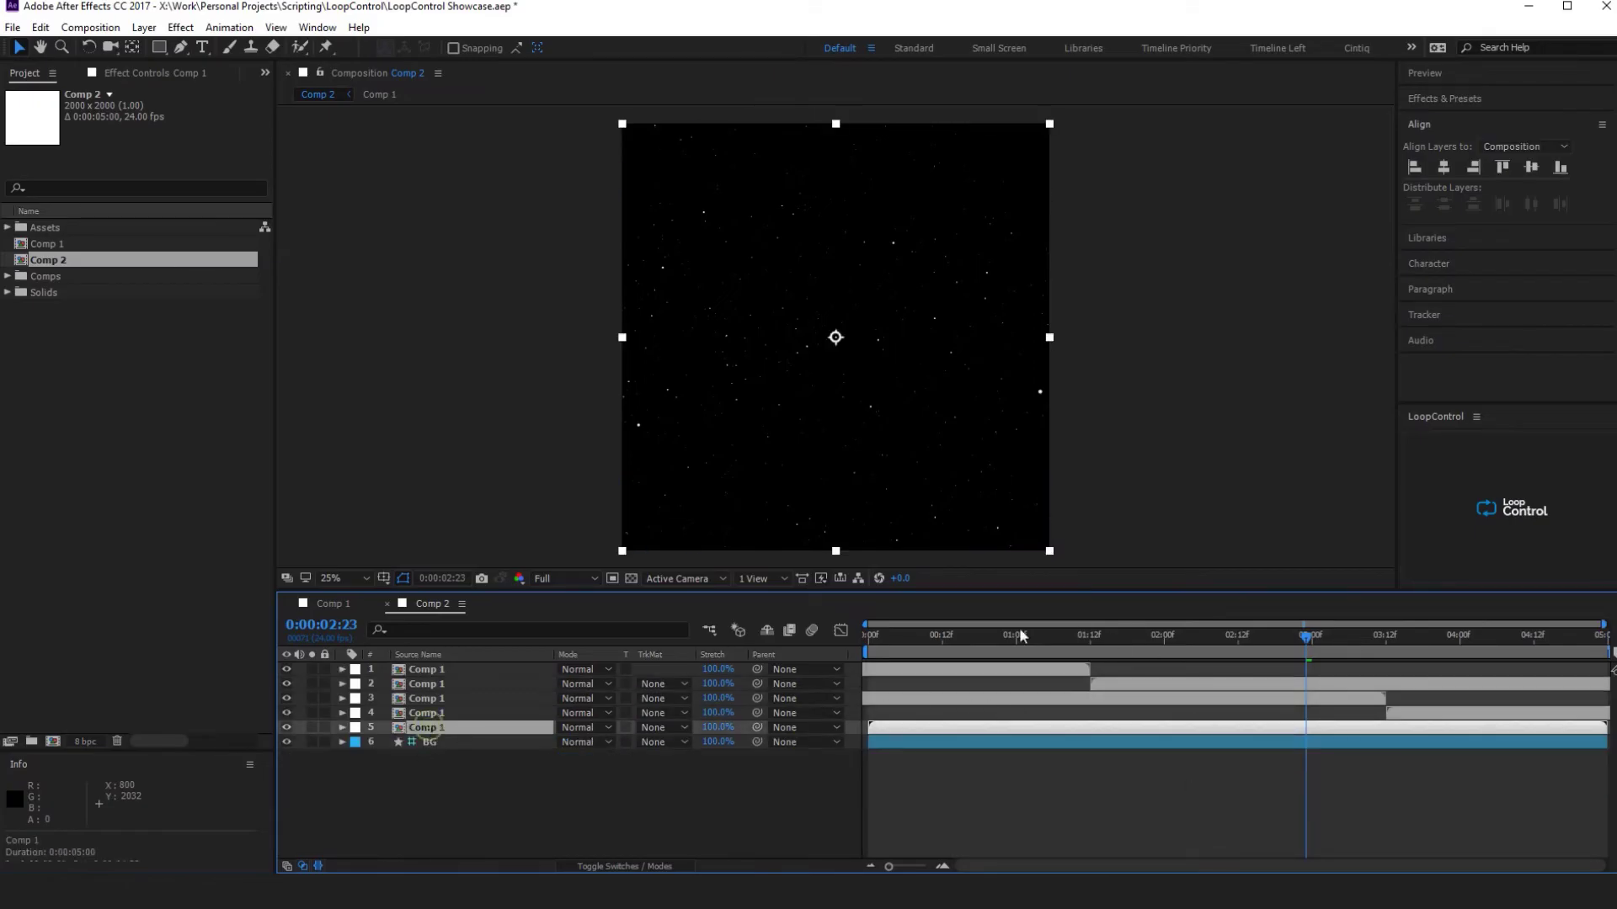
left_click_drag(1019, 630, 1466, 665)
- Rotate star layers 1 and 2 to 90°
left_click(1064, 670)
left_click(1111, 679, "shift")
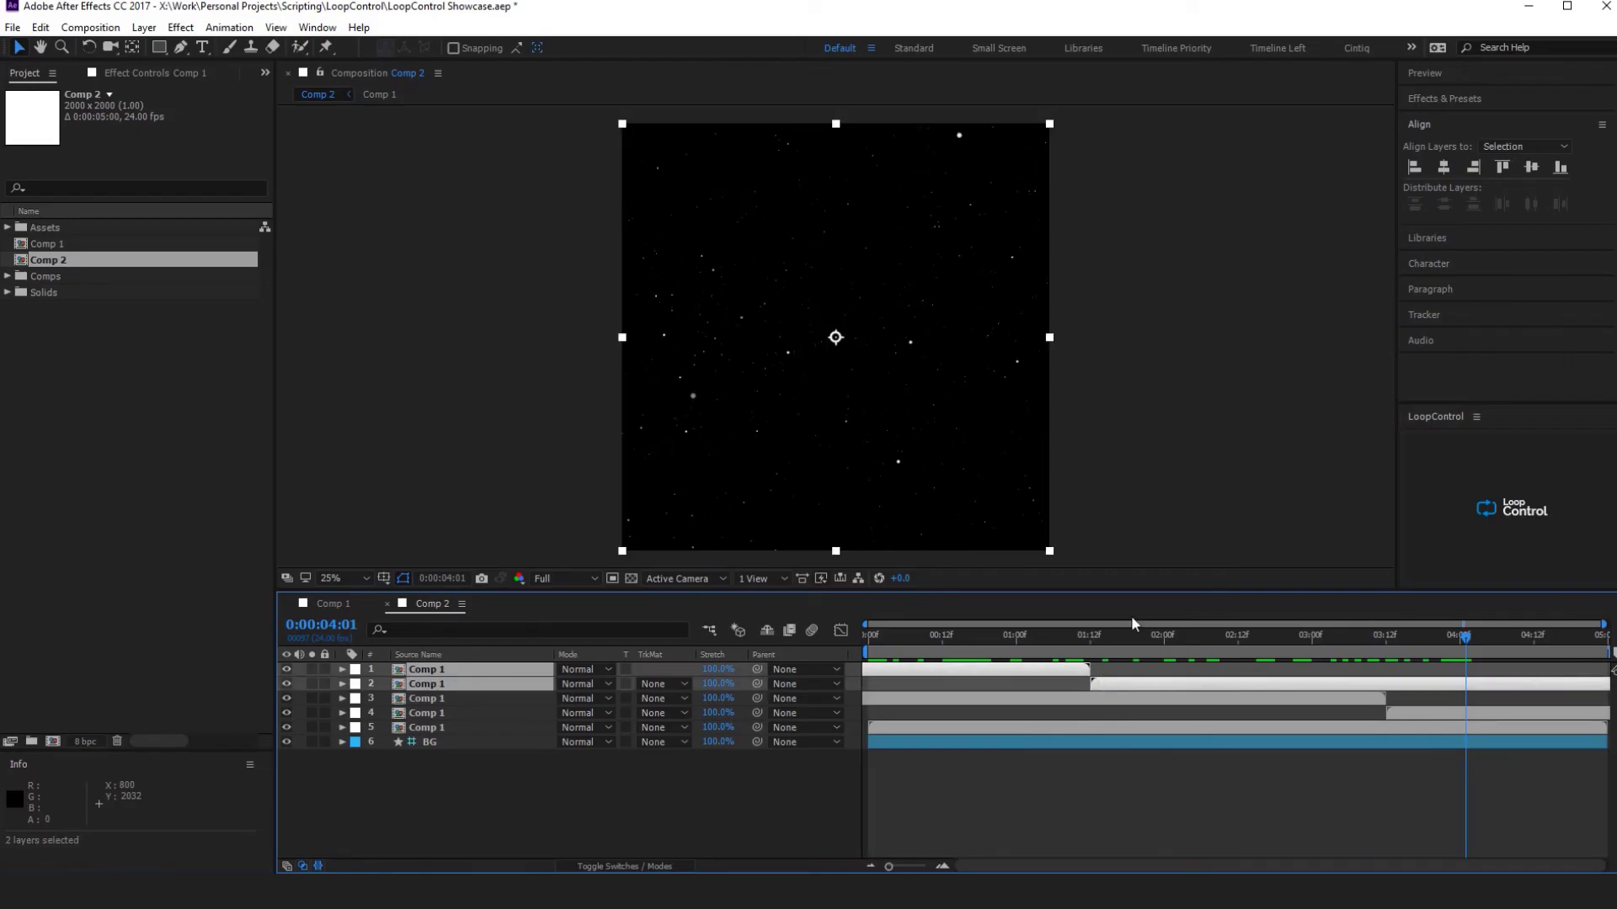
key("r")
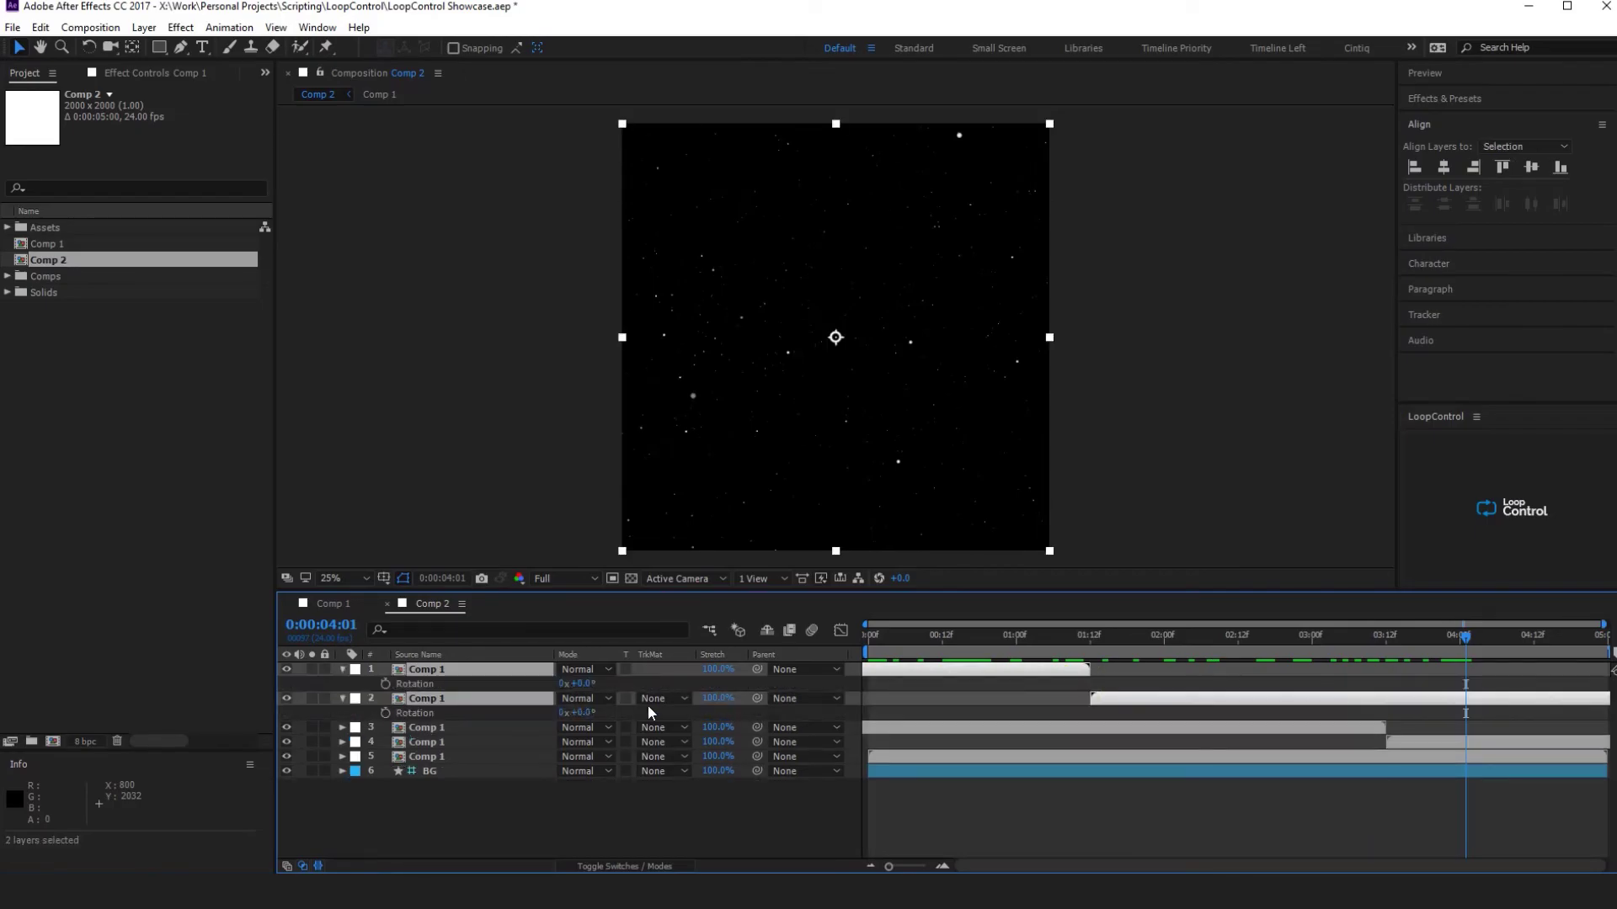
left_click(585, 684)
type("90")
key("Return")
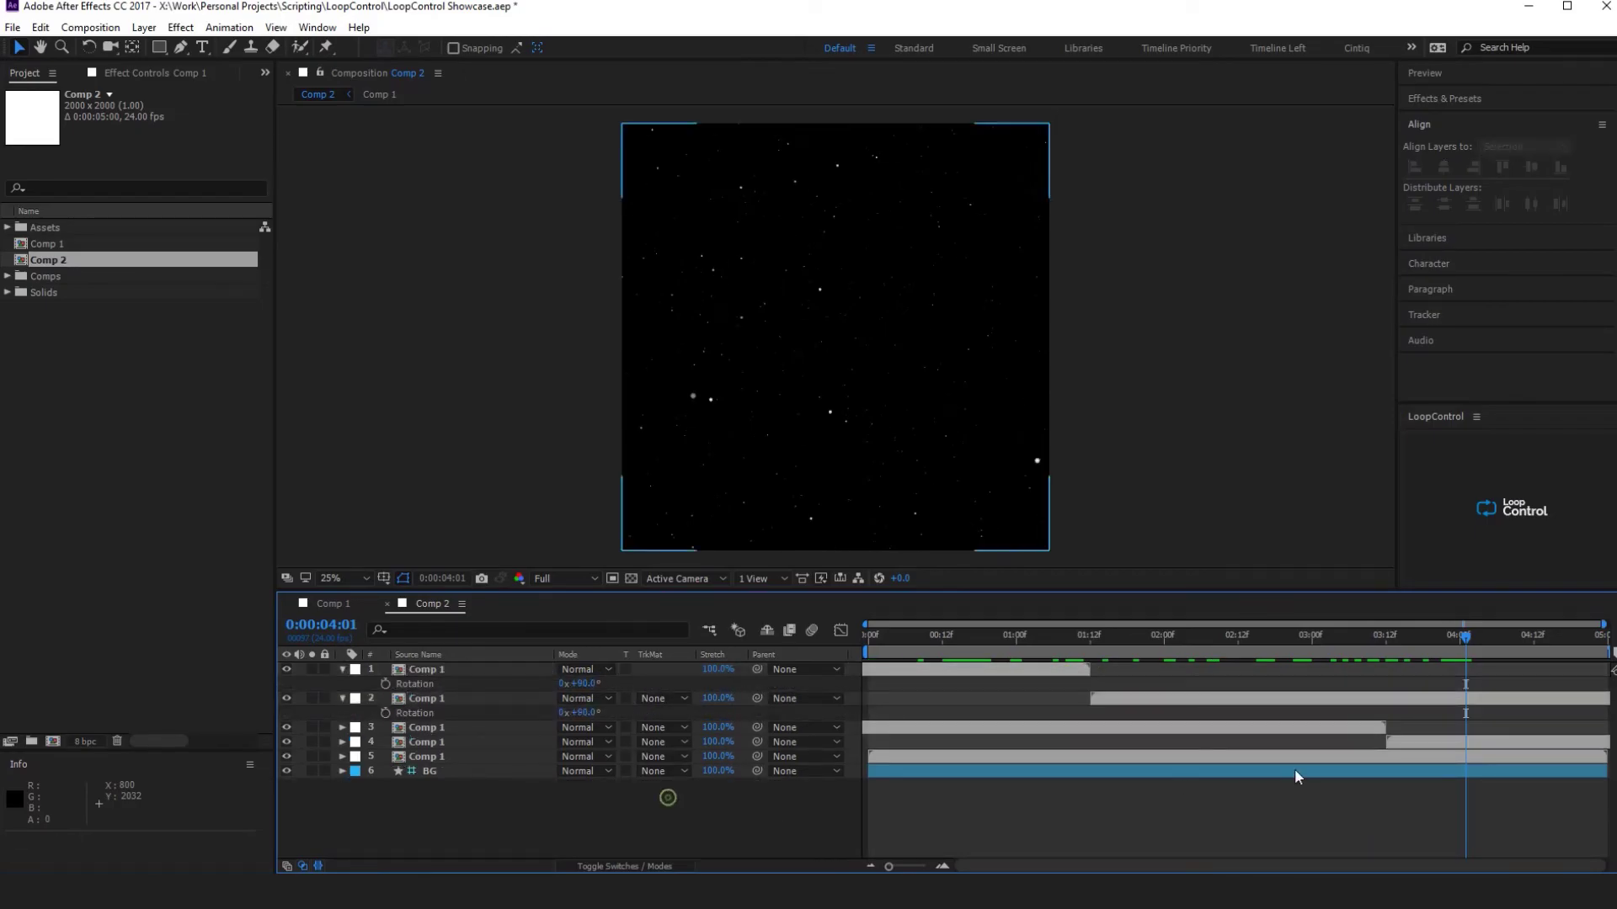
- Rotate star layers 3 and 4 to -90° and scrub to preview the result
left_click(1393, 742)
left_click(1366, 728, "shift")
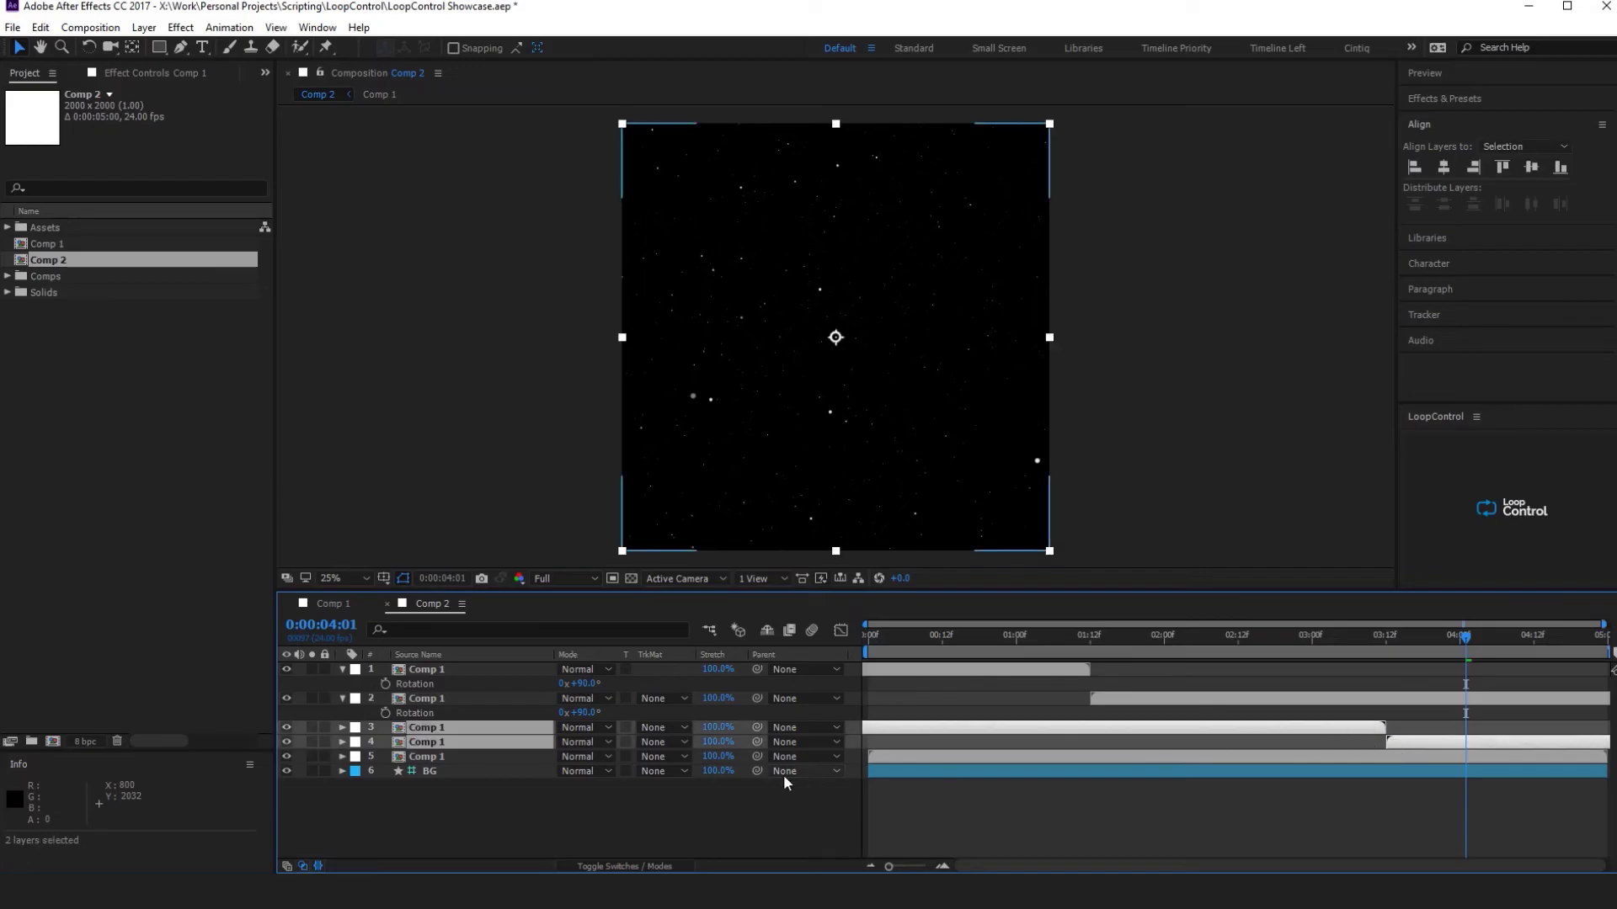
key("r")
left_click(587, 771)
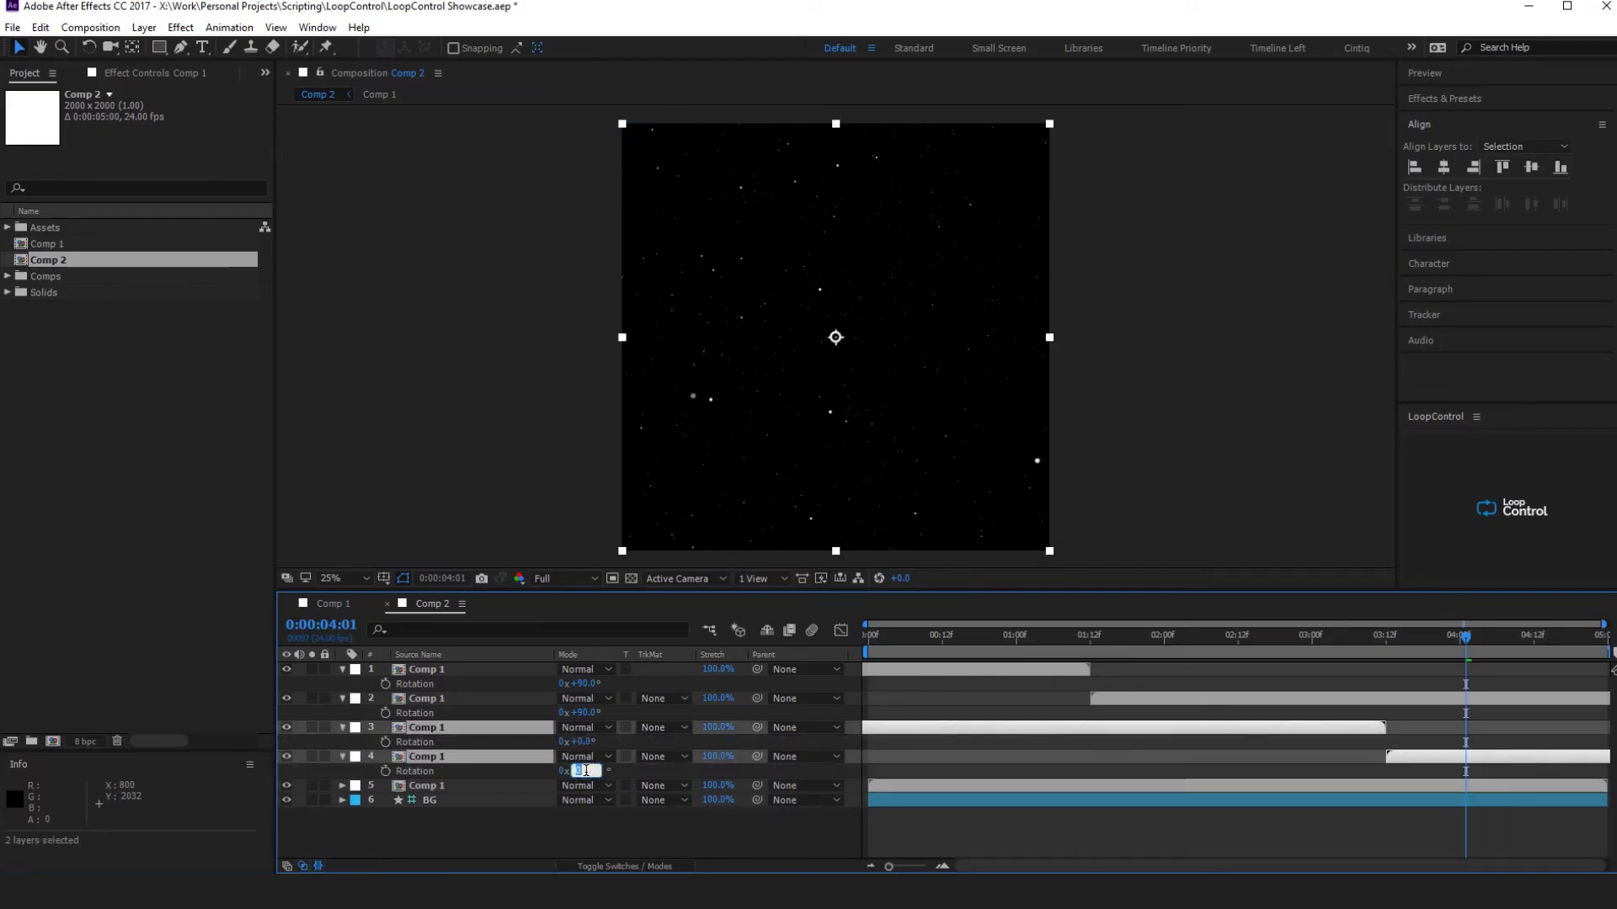
type("-90")
key("Return")
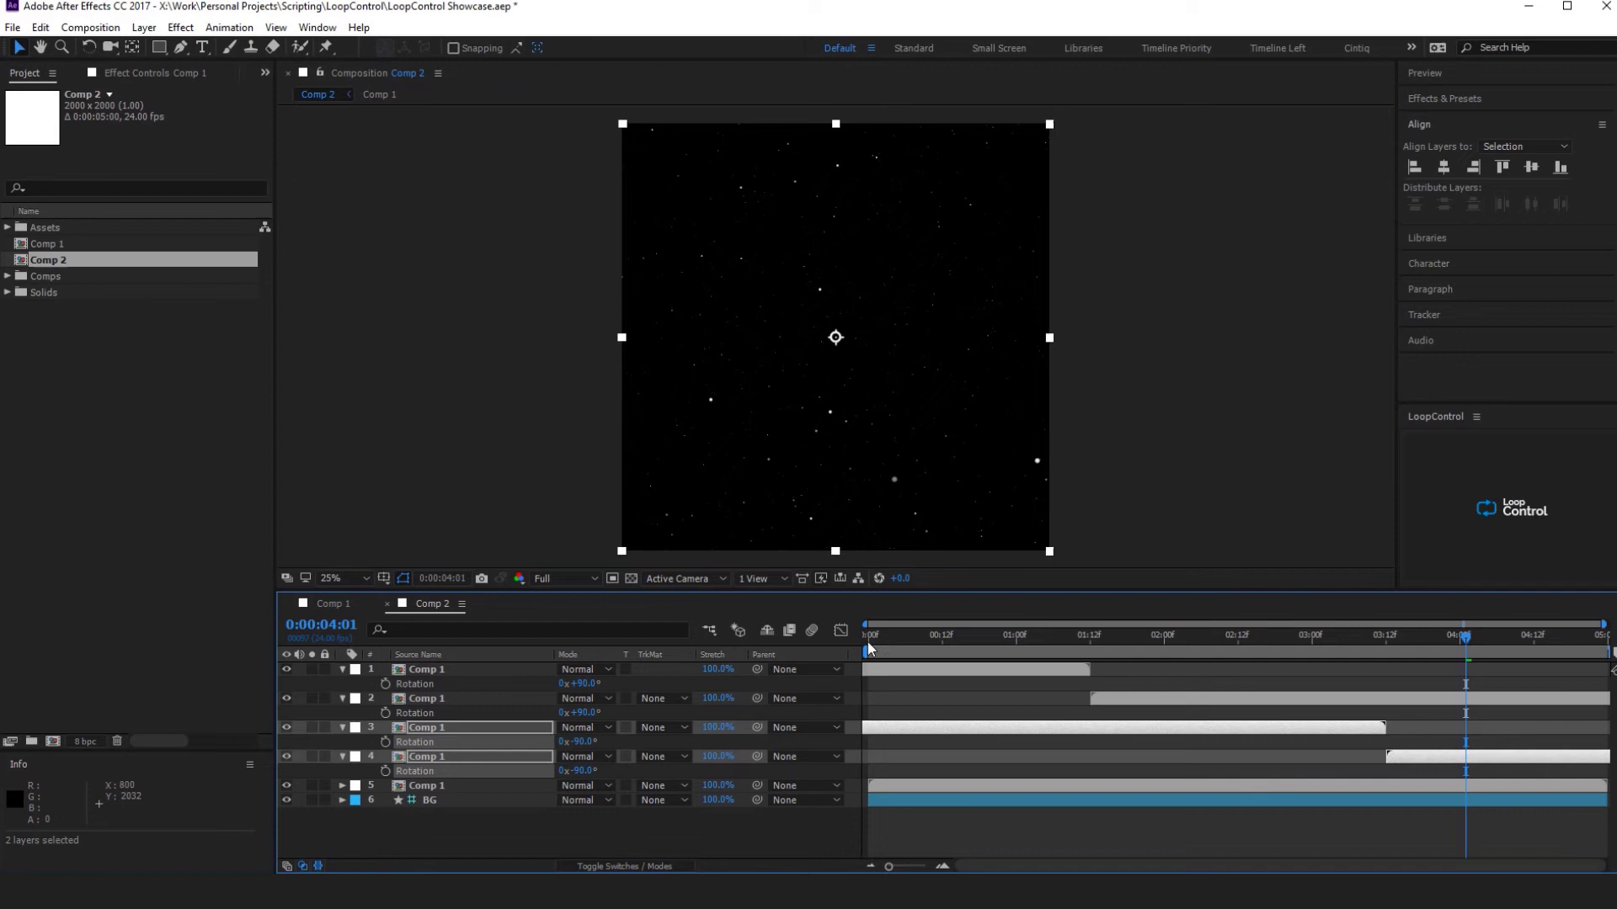
left_click_drag(867, 642, 930, 674)
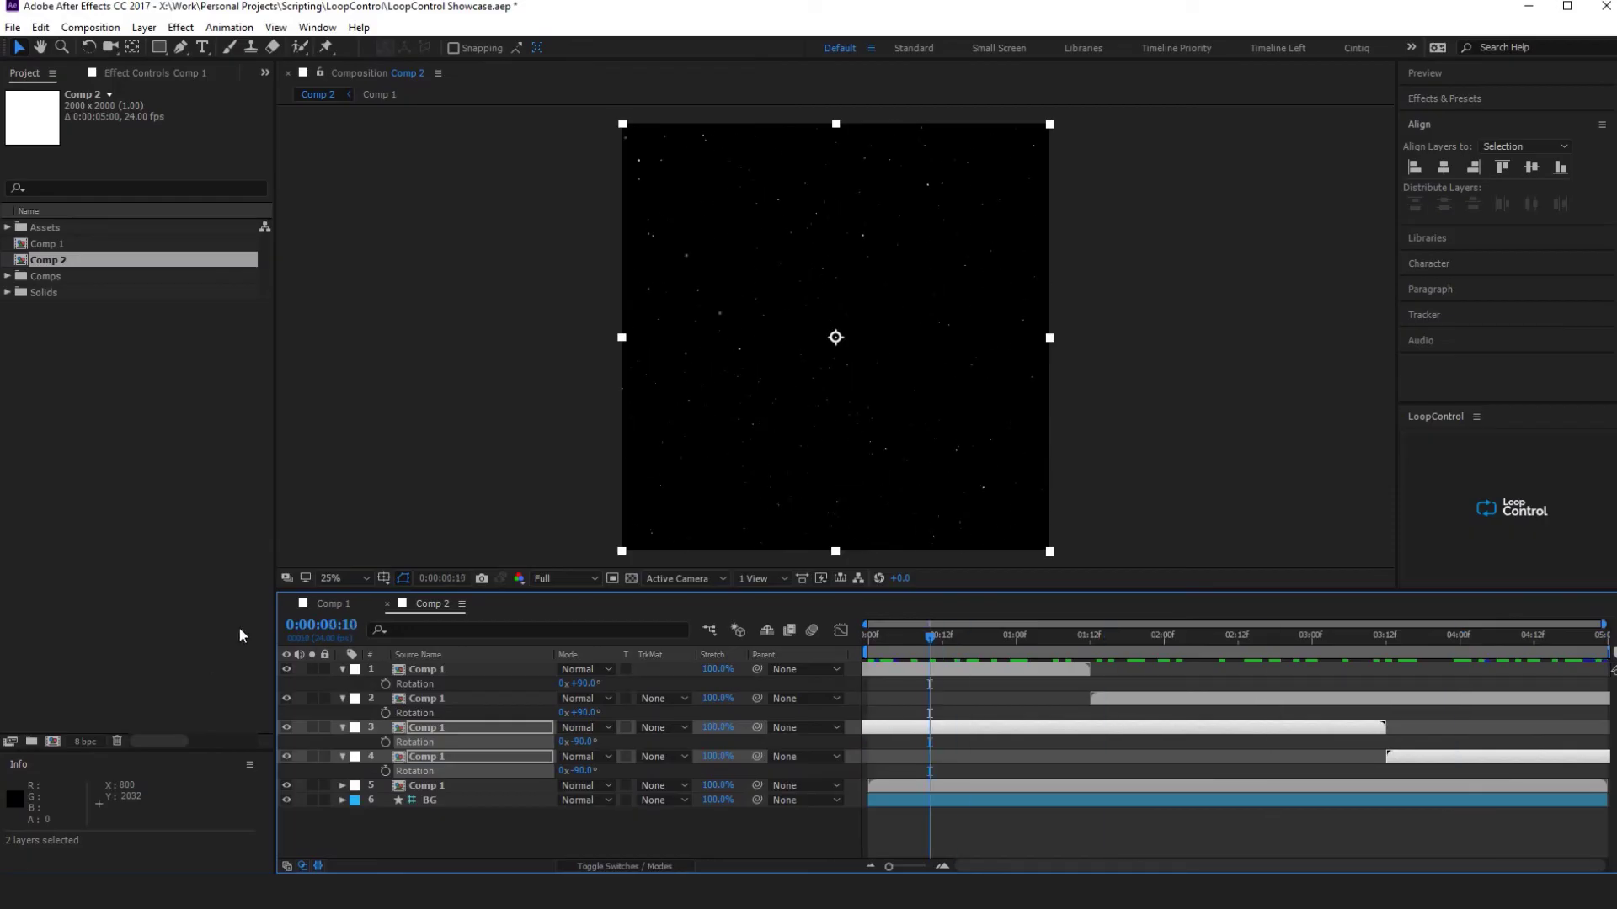
- Nest Comp 2 in a new Comp 3 and paste in a copy of Comp 2's BG layer
left_click(524, 840)
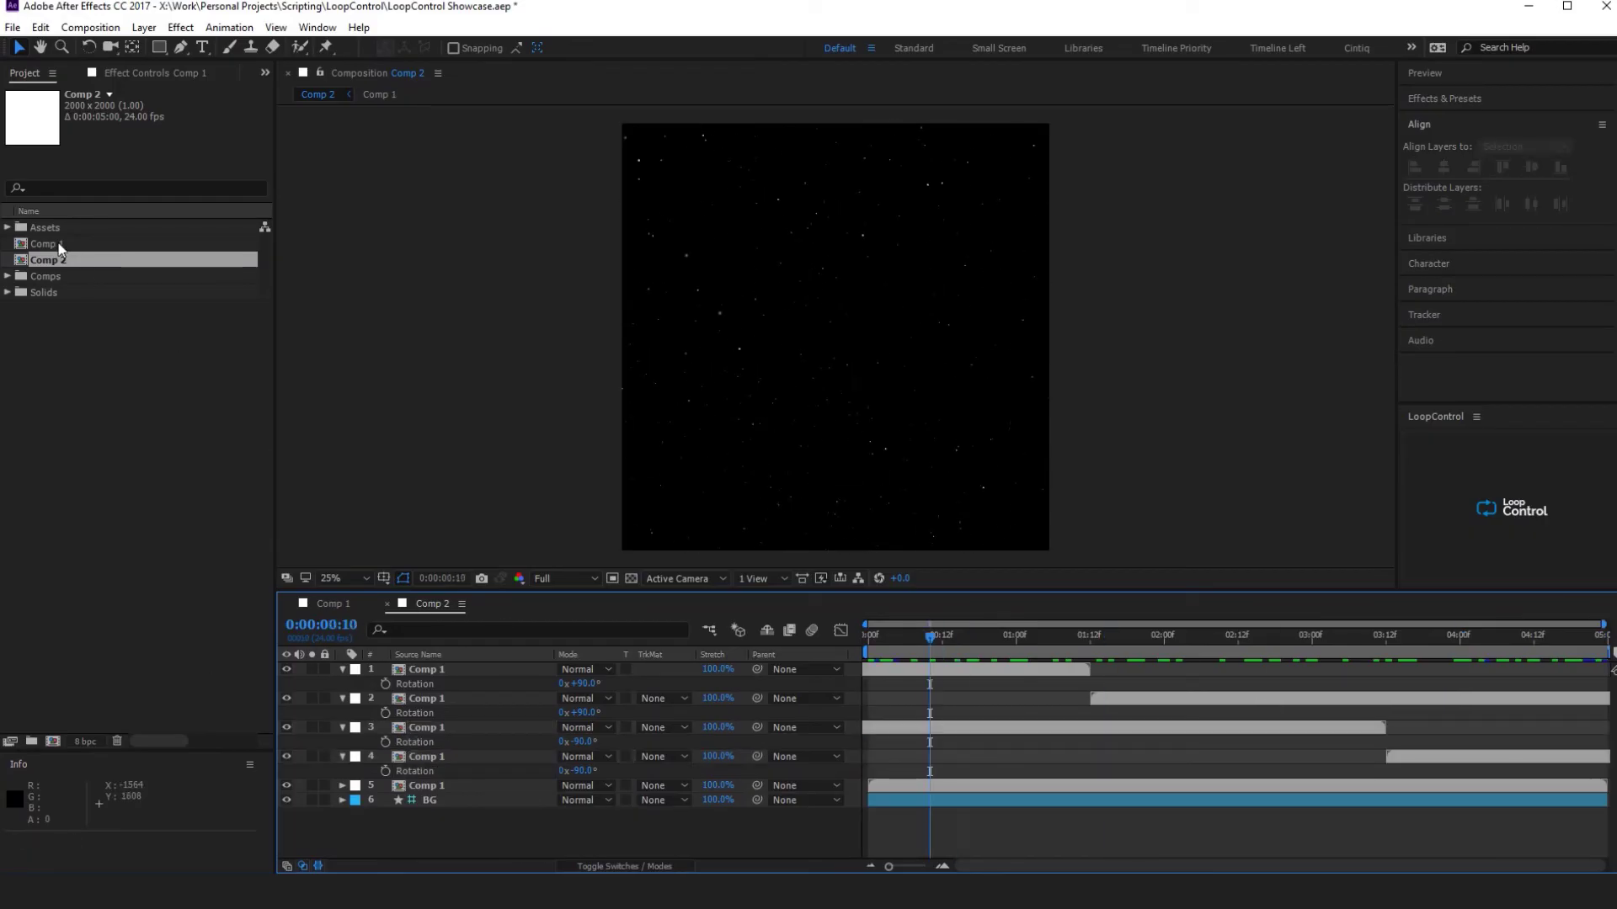
left_click_drag(54, 267, 53, 740)
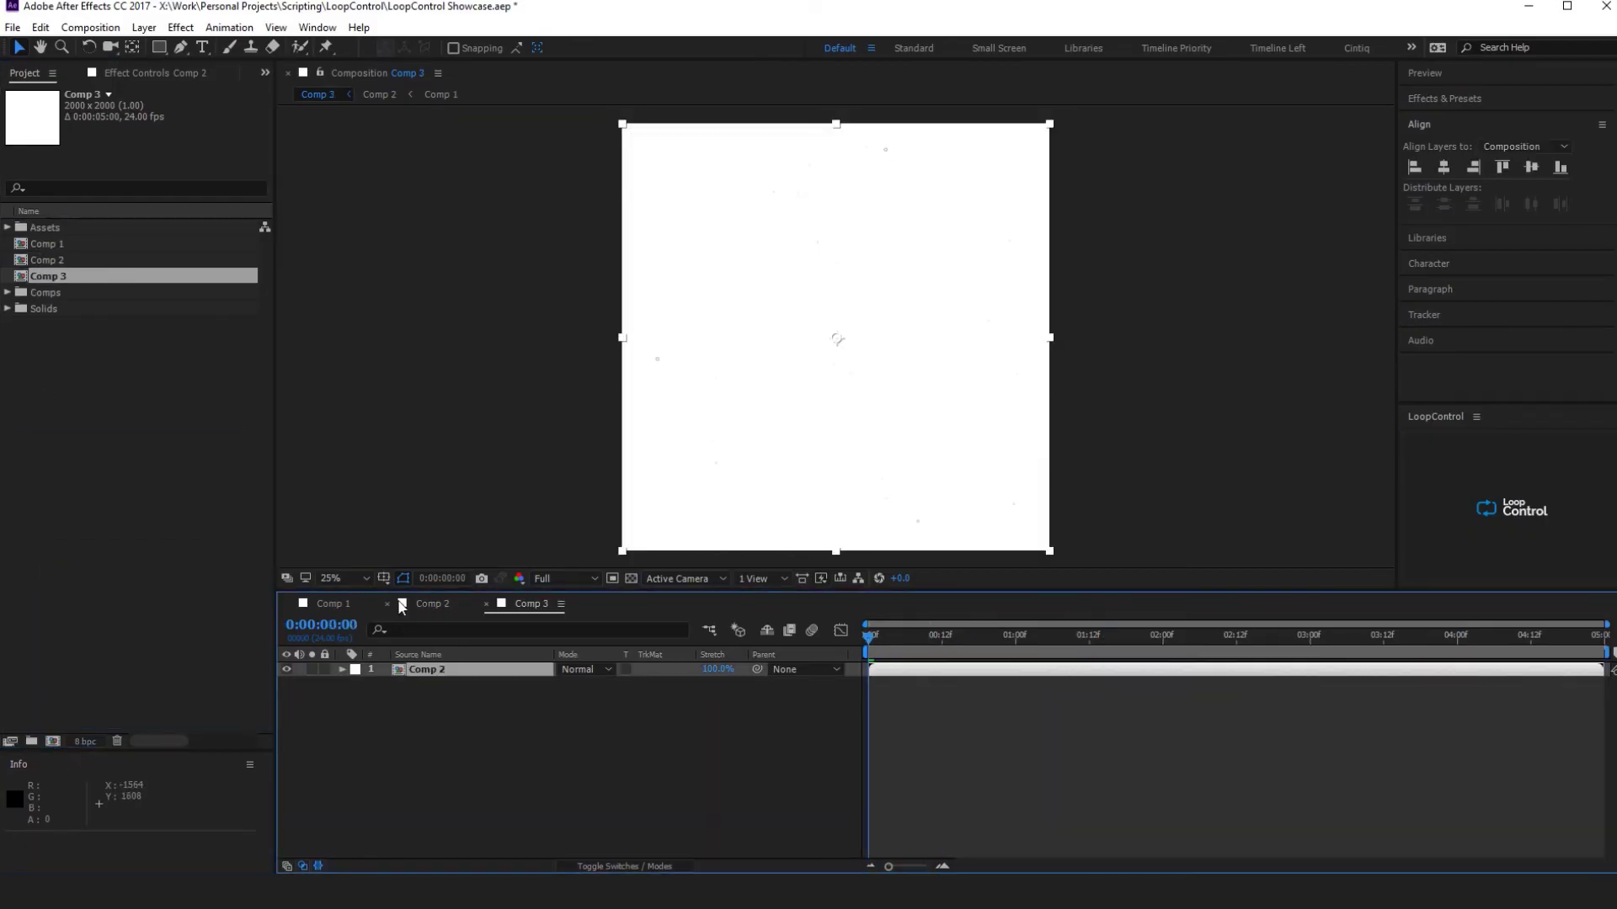
double_click(427, 669)
left_click(428, 800)
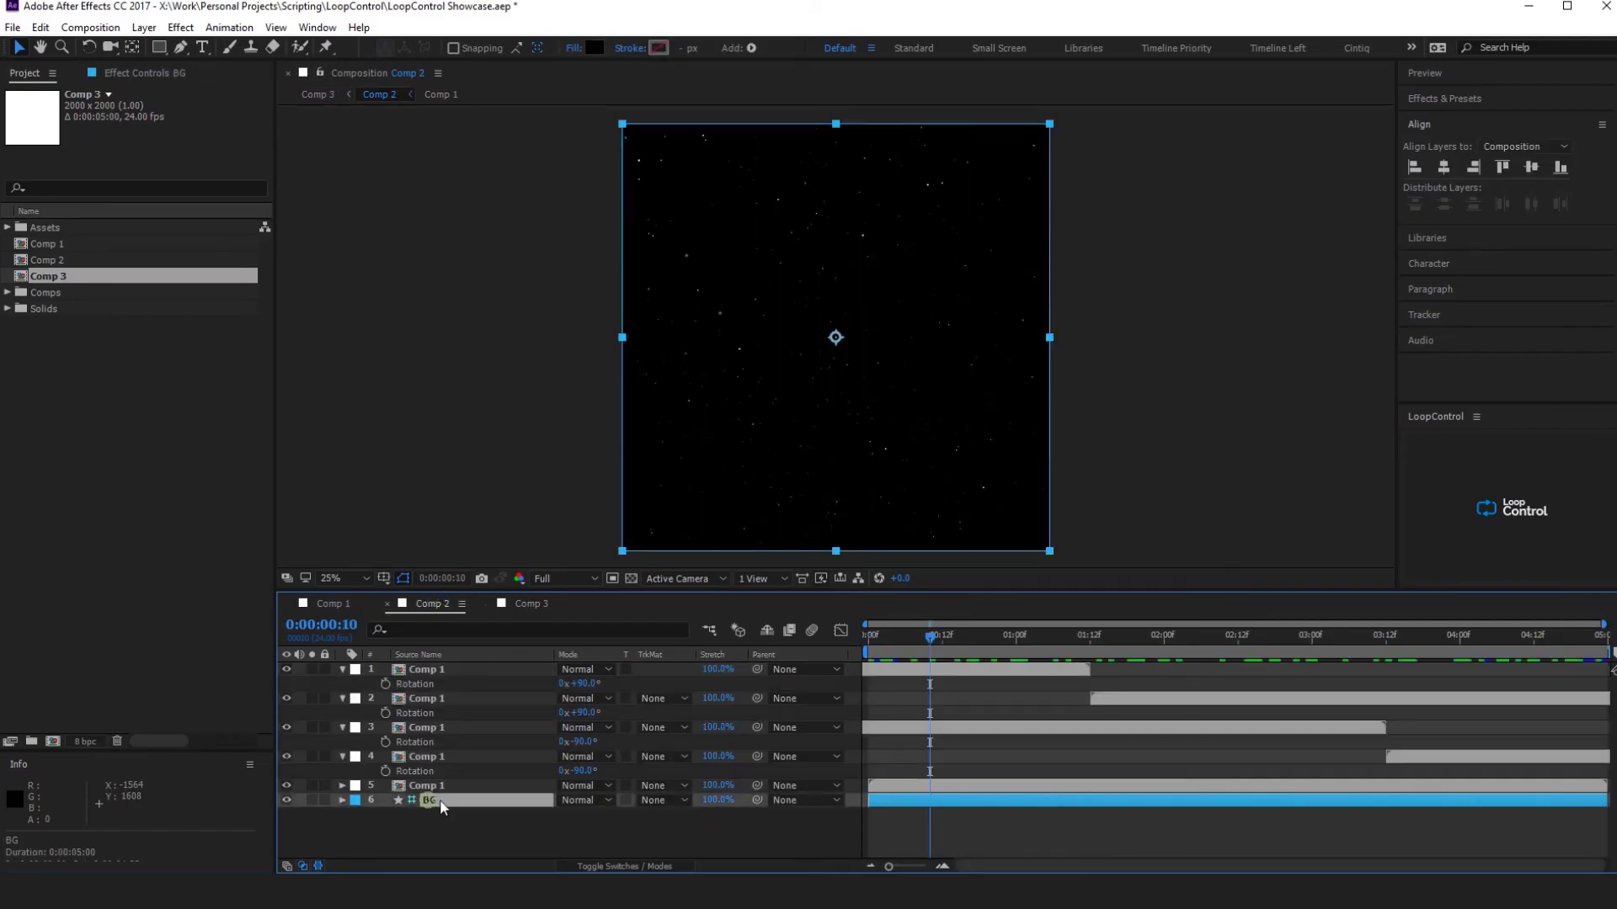
key("ctrl+c")
left_click(522, 612)
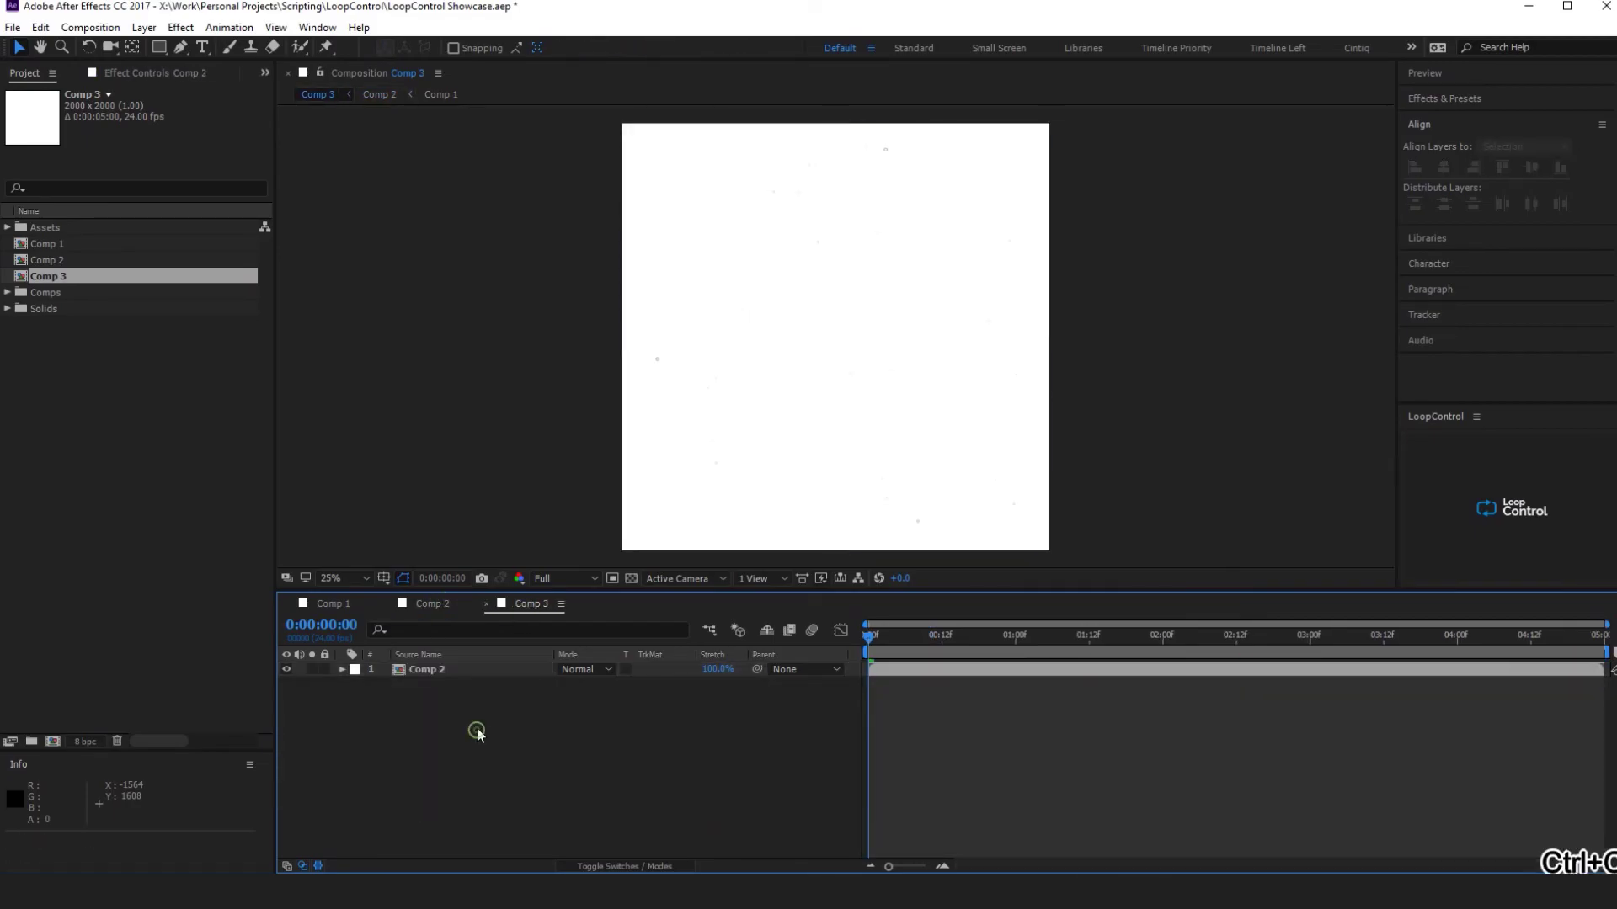
key("ctrl+v")
- Move the BG layer below Comp 2, make it a guide layer, and return the time indicator to the start
left_click_drag(473, 682, 470, 704)
right_click(445, 685)
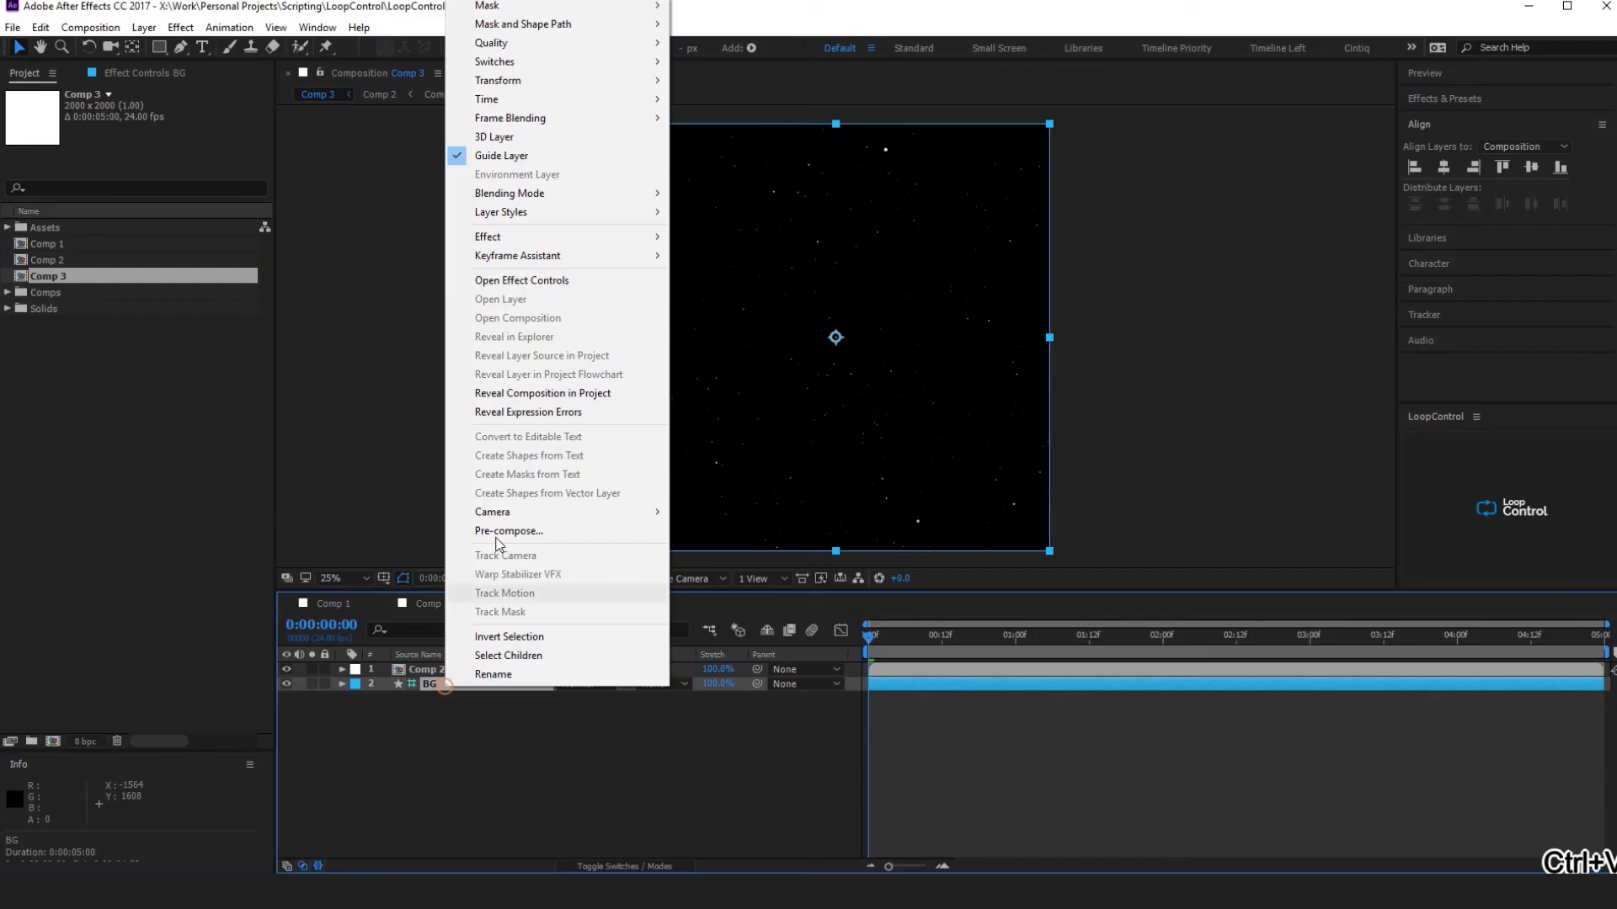
left_click(502, 156)
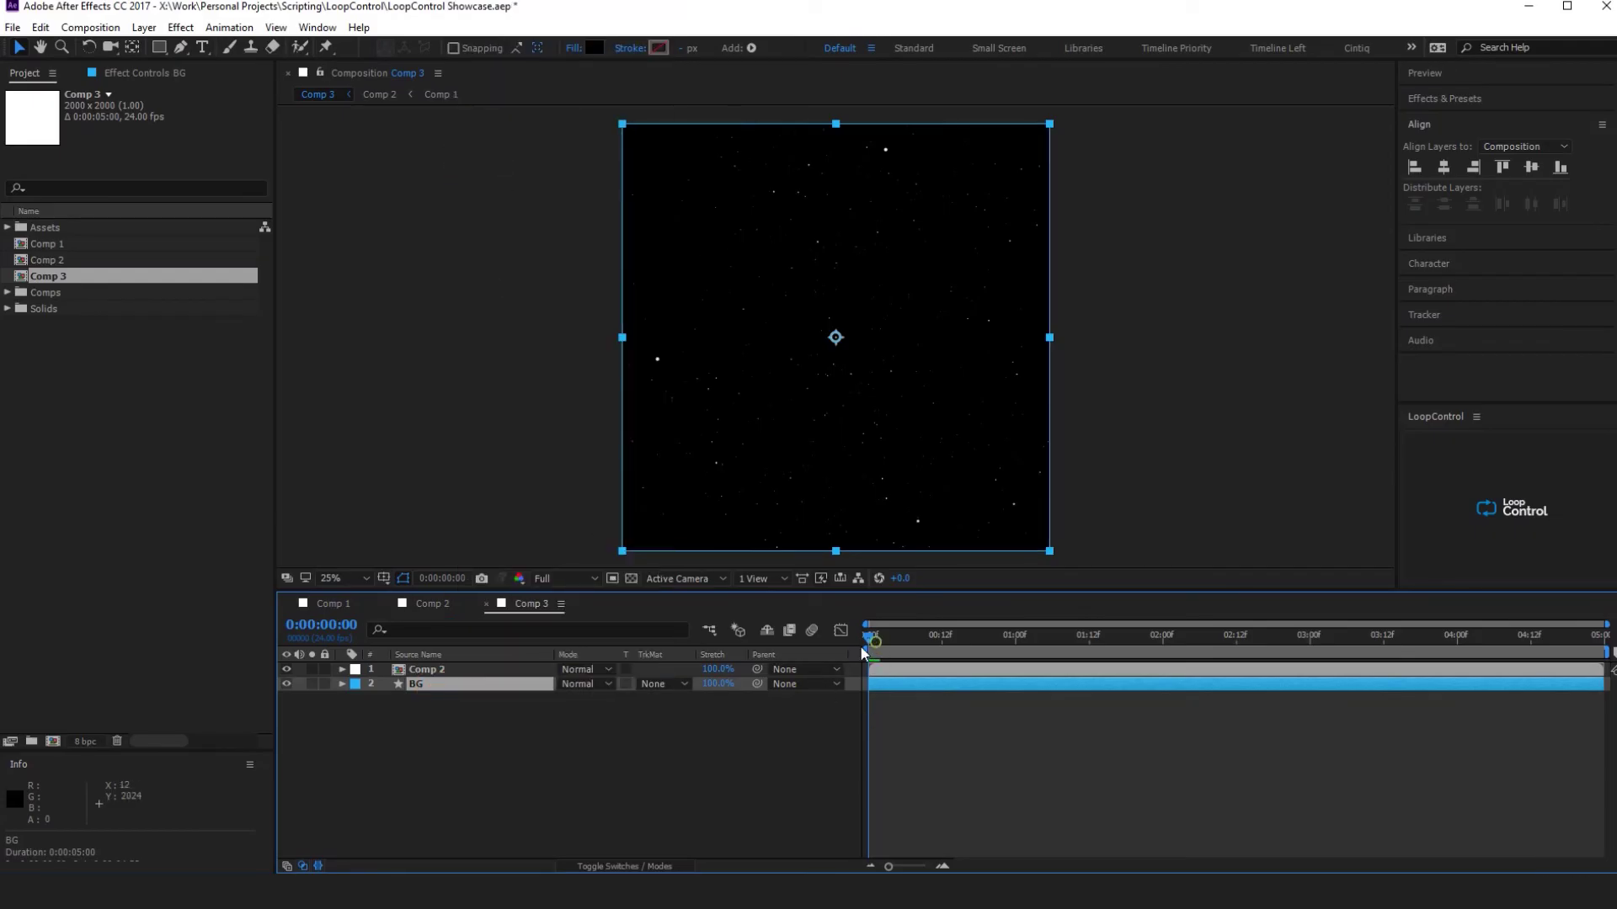
left_click(909, 638)
left_click(852, 753)
left_click_drag(906, 638, 855, 634)
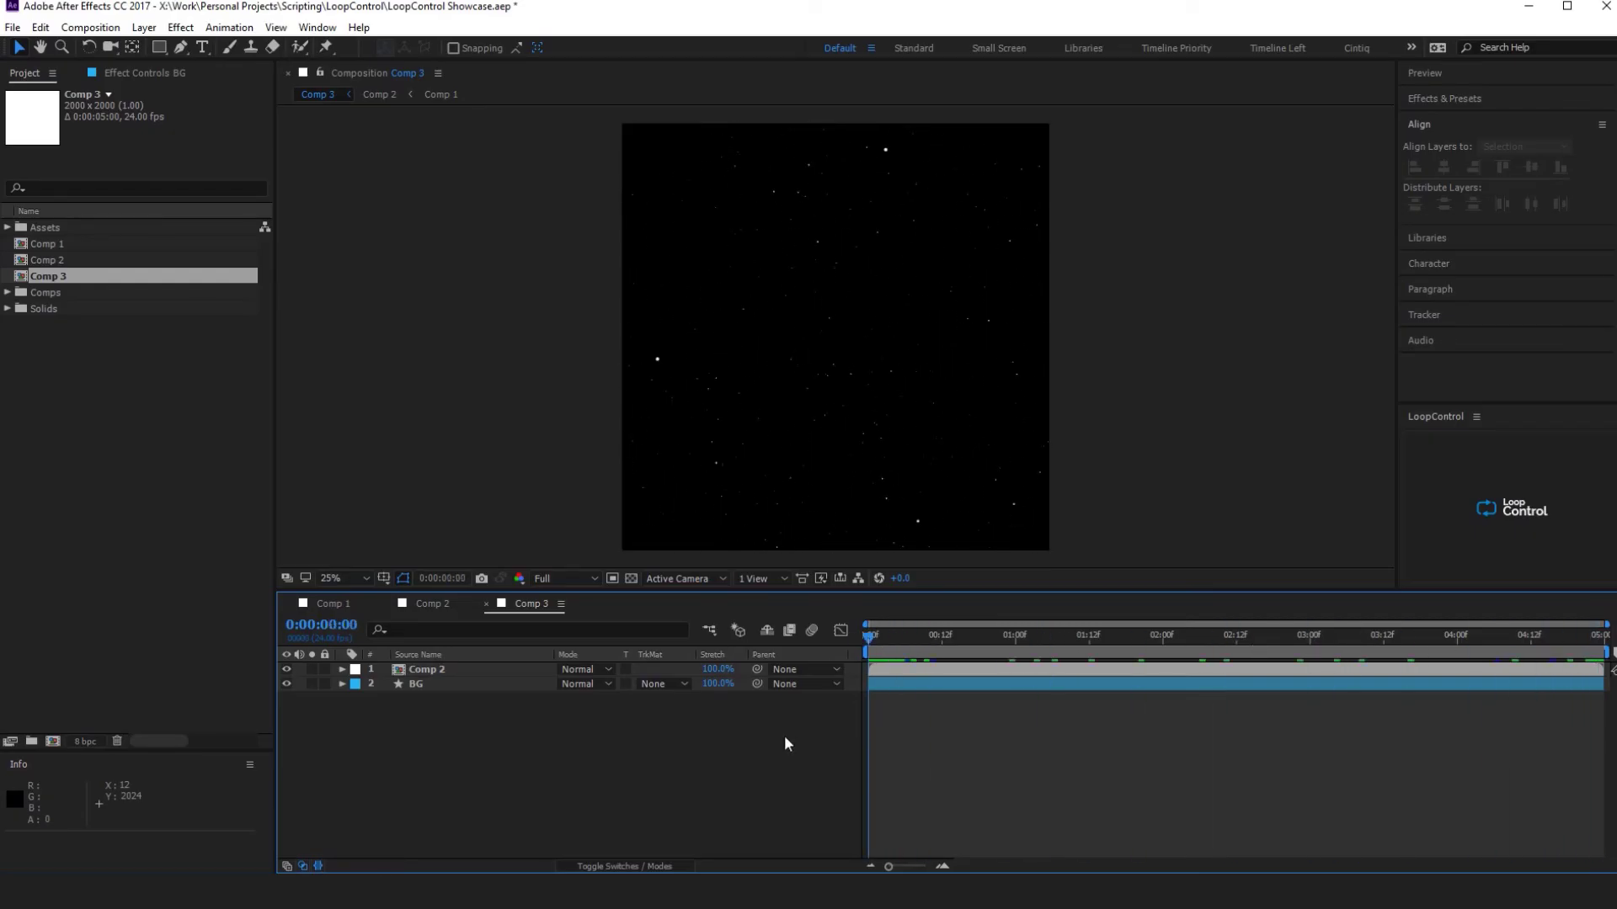
- Set Comp 3's duration to 0:00:20:00 and show the full 20-second timeline
right_click(507, 744)
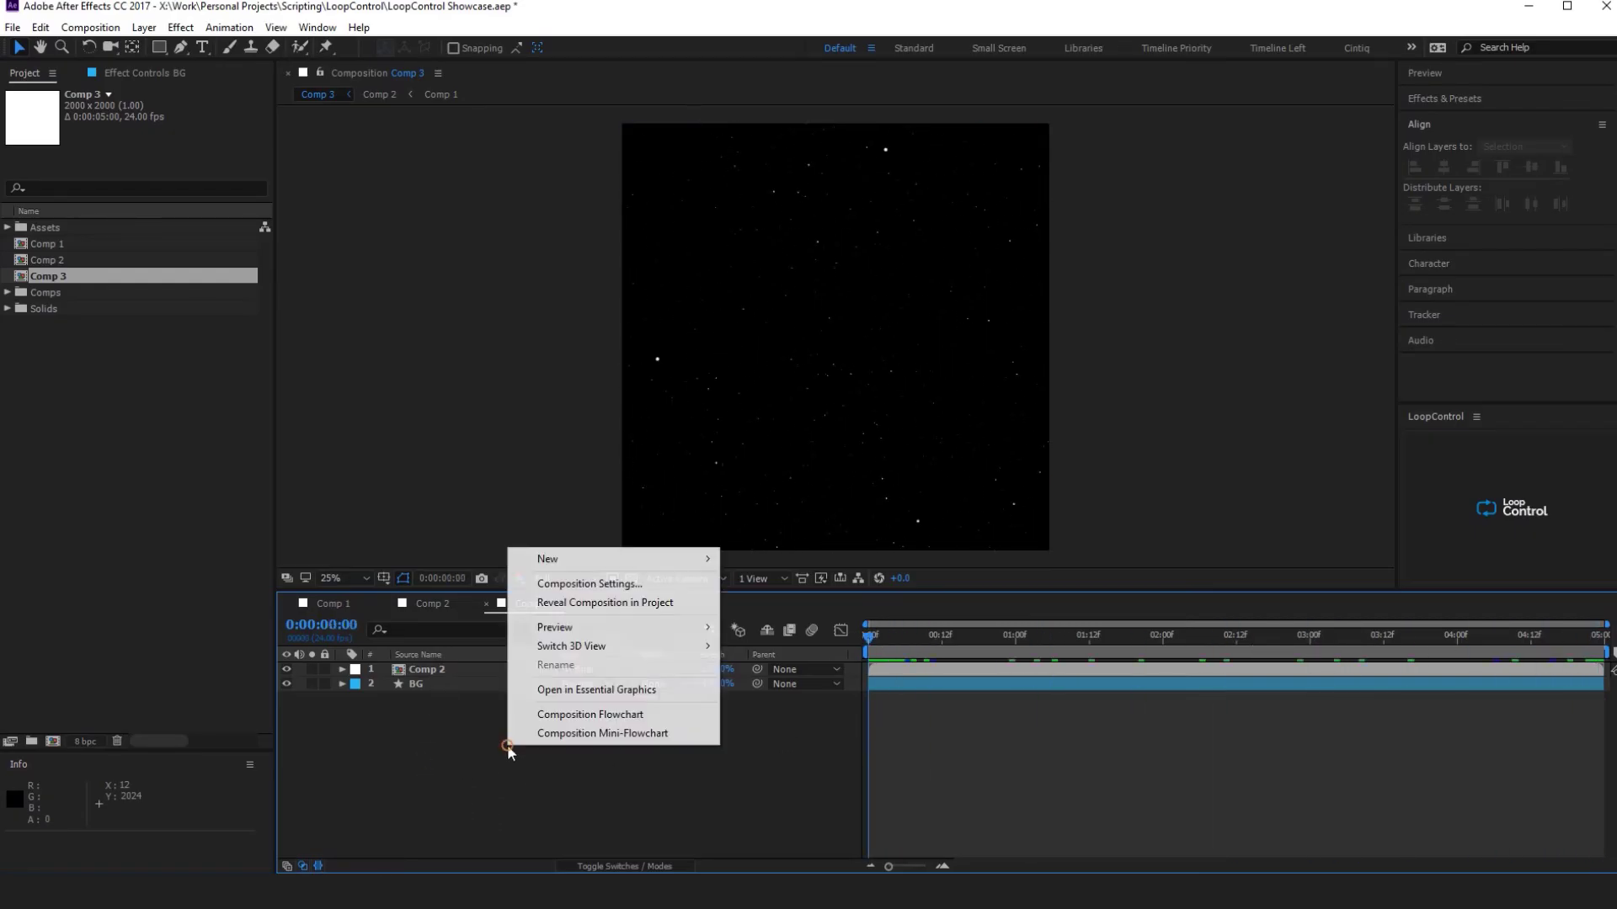
left_click(547, 587)
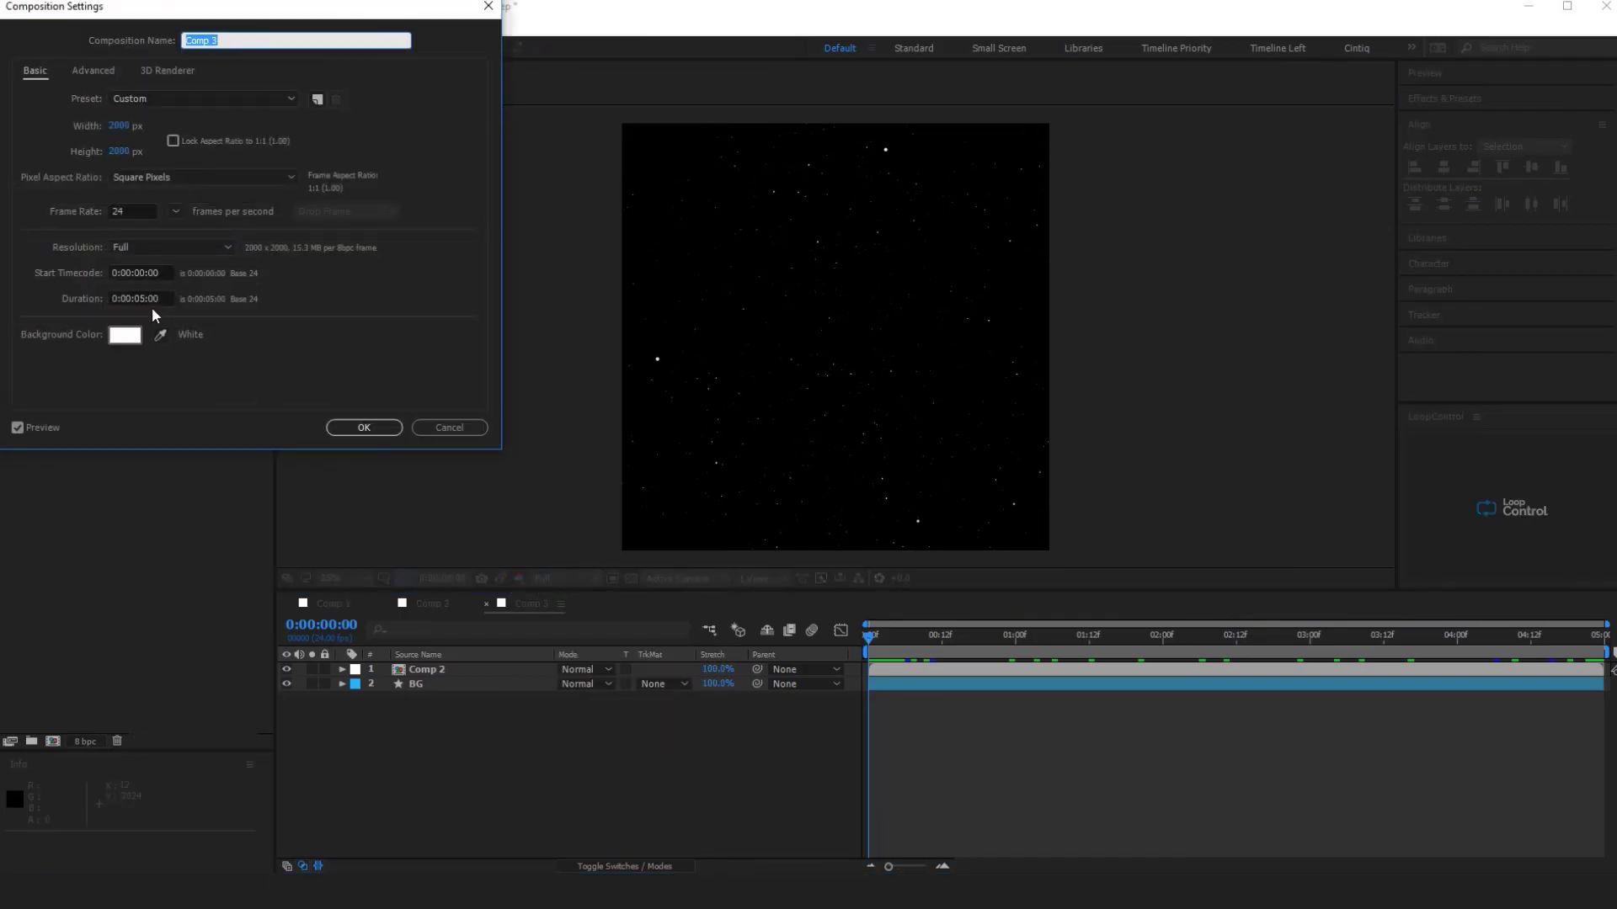
left_click(145, 299)
type("2000")
key("Return")
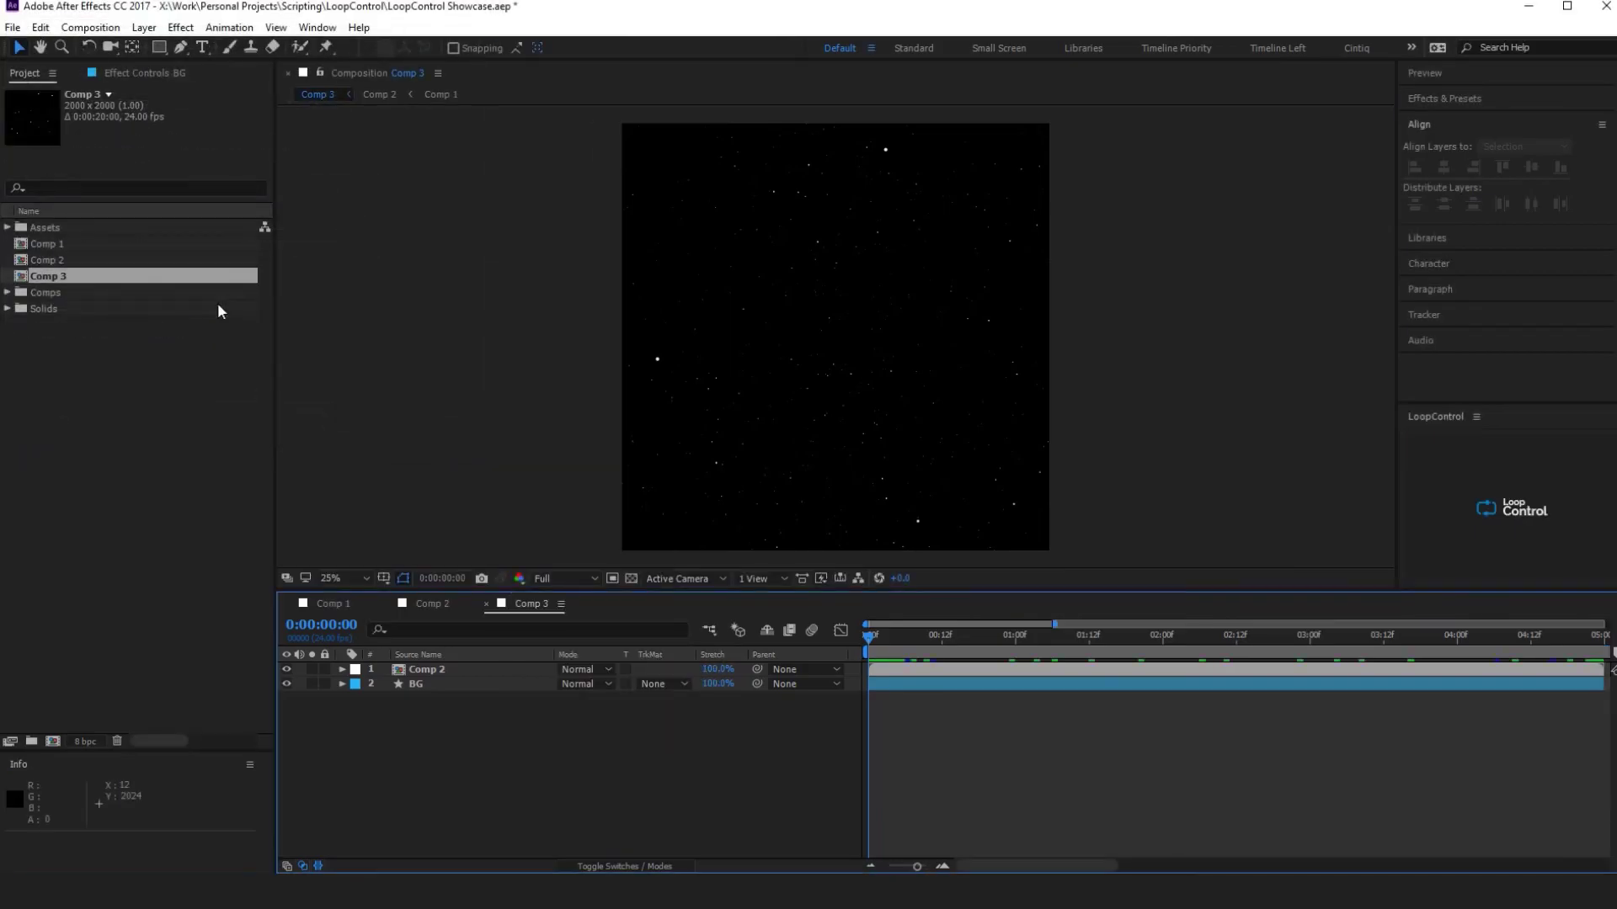
key("semicolon")
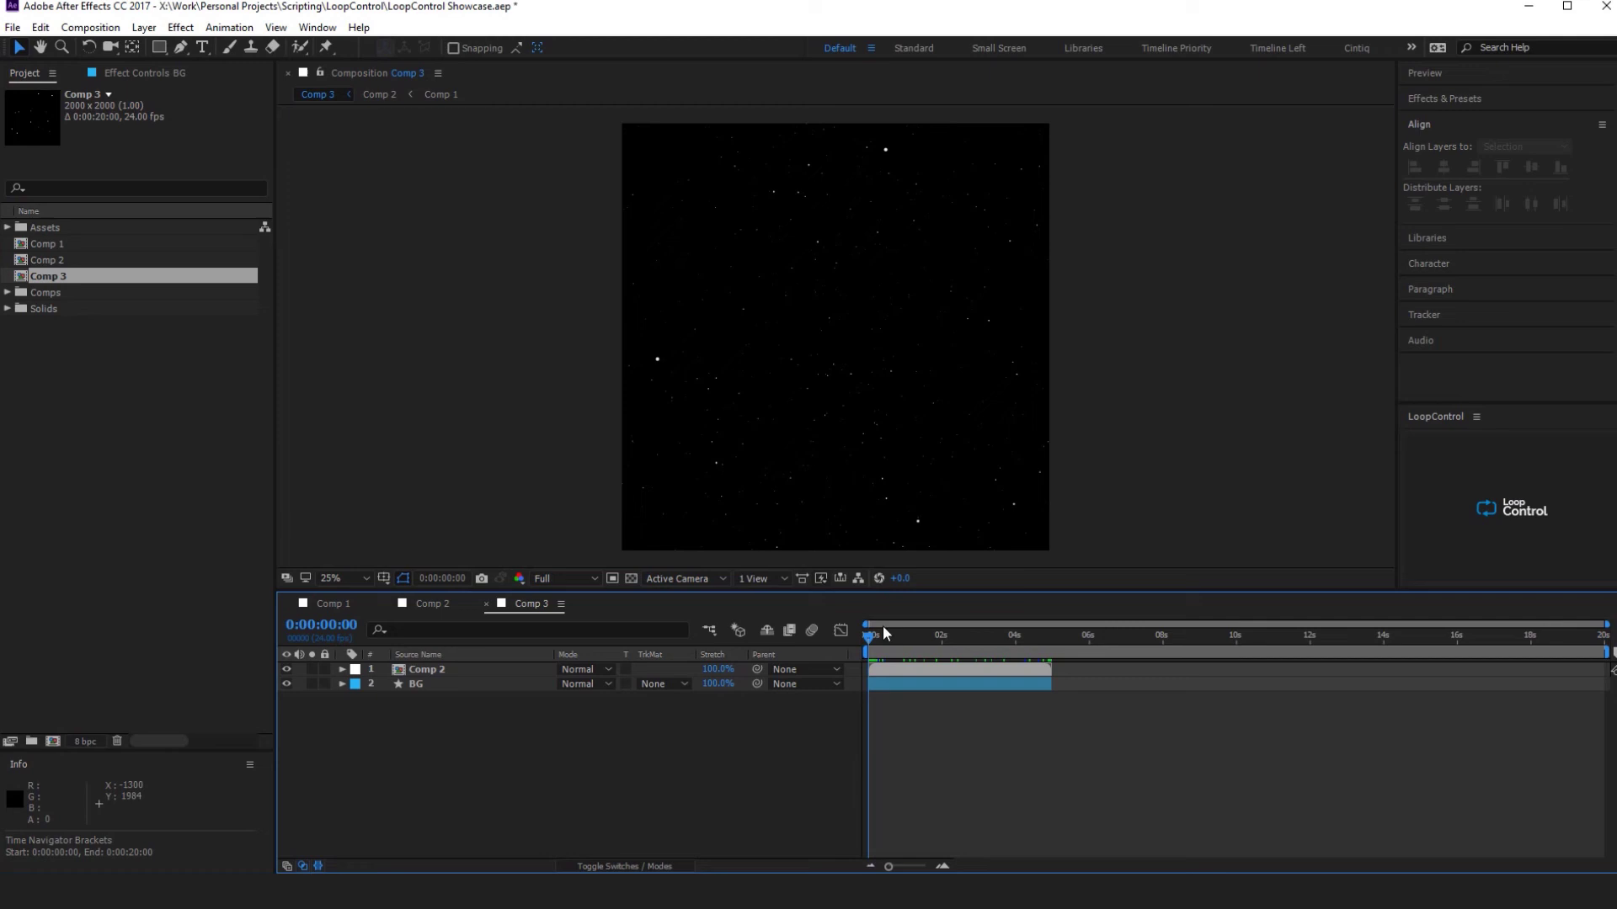
left_click_drag(882, 627, 832, 635)
- Try time remapping on the Comp 2 layer, then undo it
left_click(462, 669)
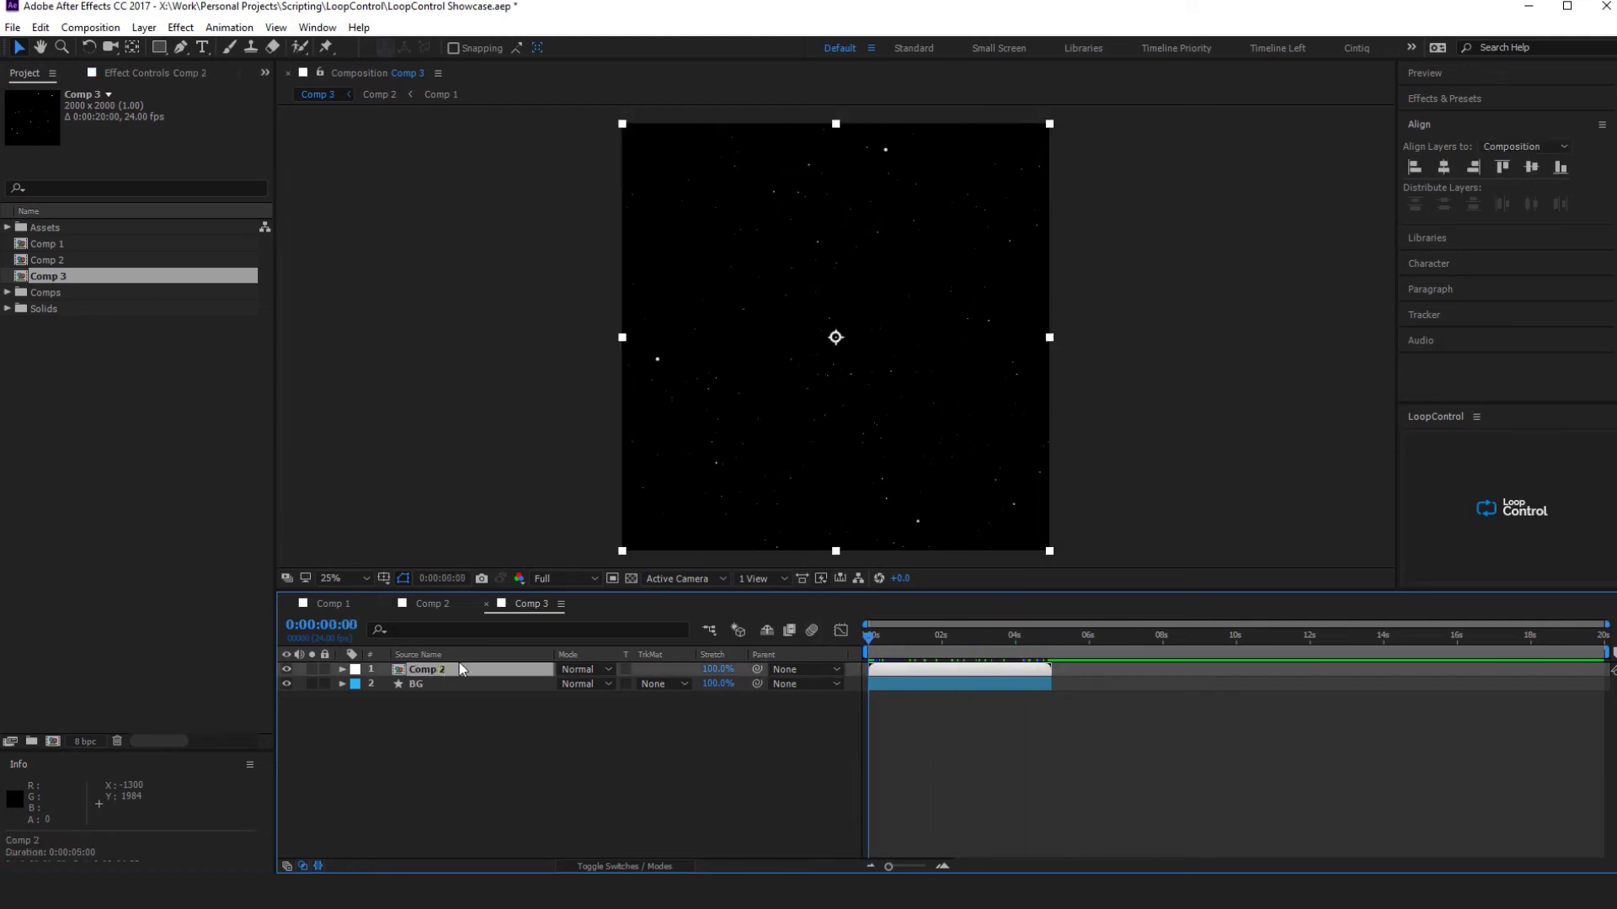
key("ctrl+alt+t")
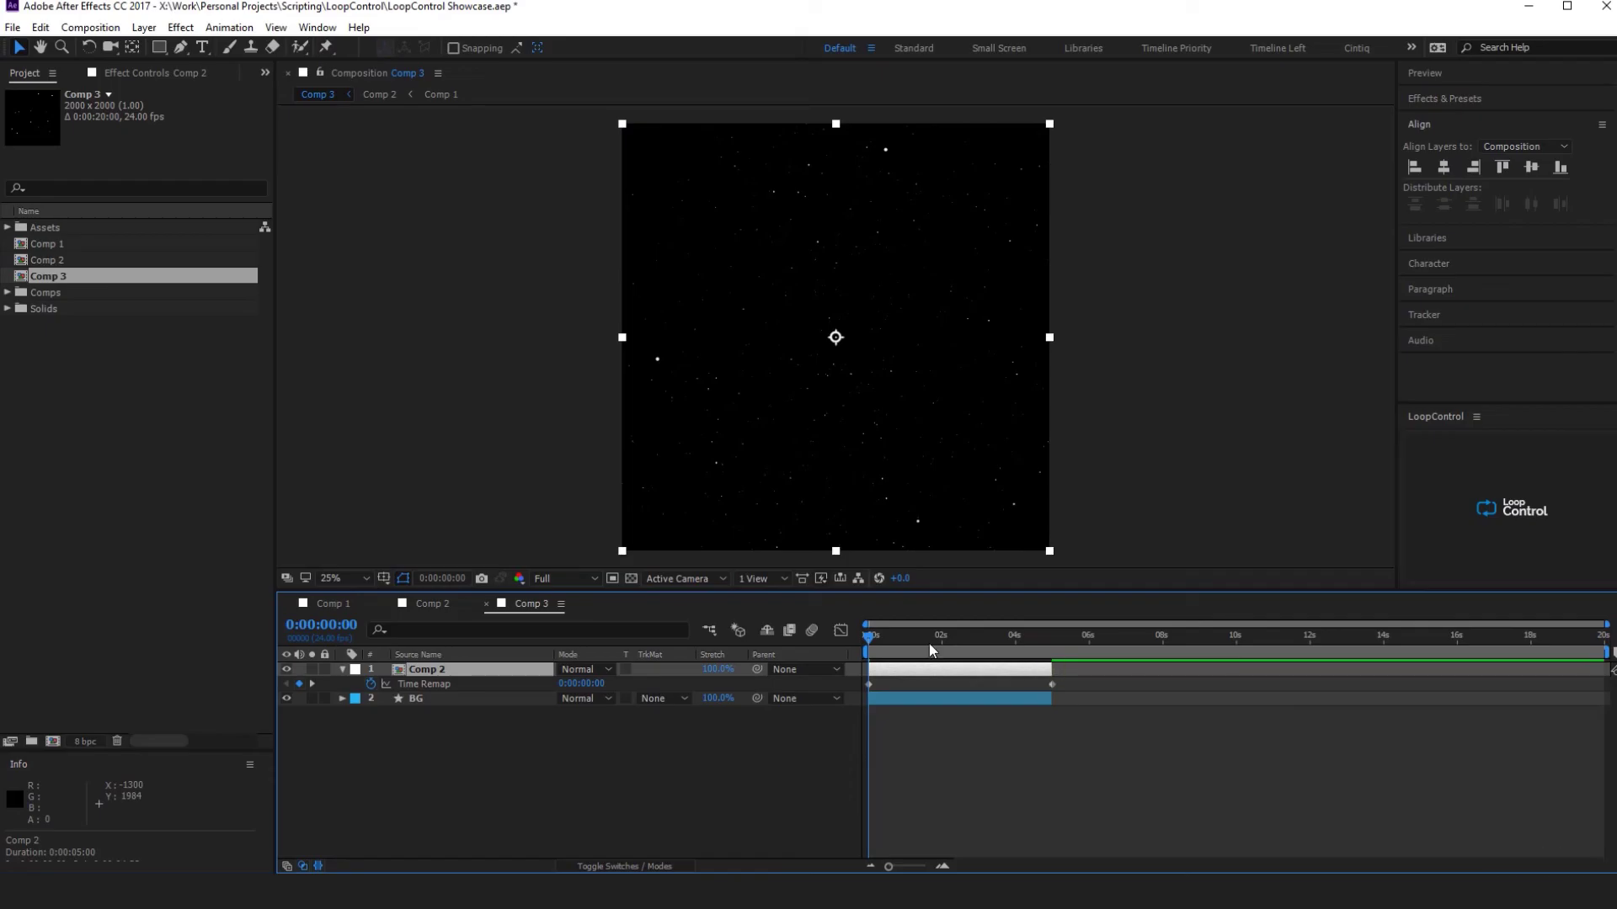
mouse_move(928, 643)
left_mouse_down()
mouse_move(1003, 644)
mouse_move(852, 644)
mouse_move(939, 637)
left_mouse_up()
key("ctrl+z")
left_click(805, 745)
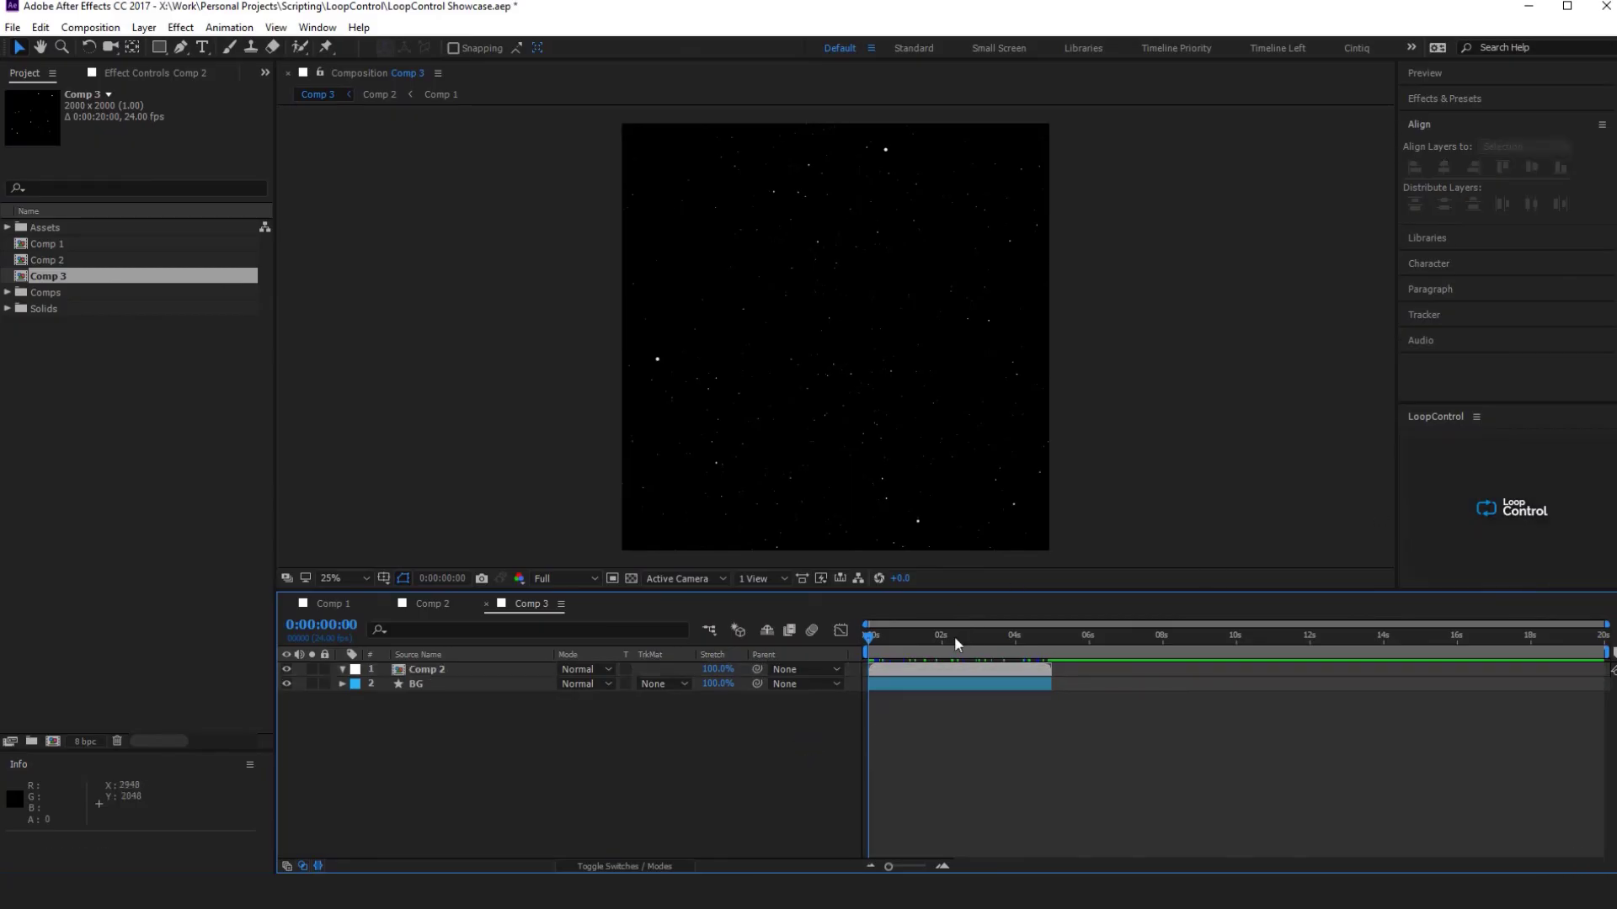
- Apply LoopControl to the Comp 2 layer and extend its out-point to 20 s
left_click(439, 670)
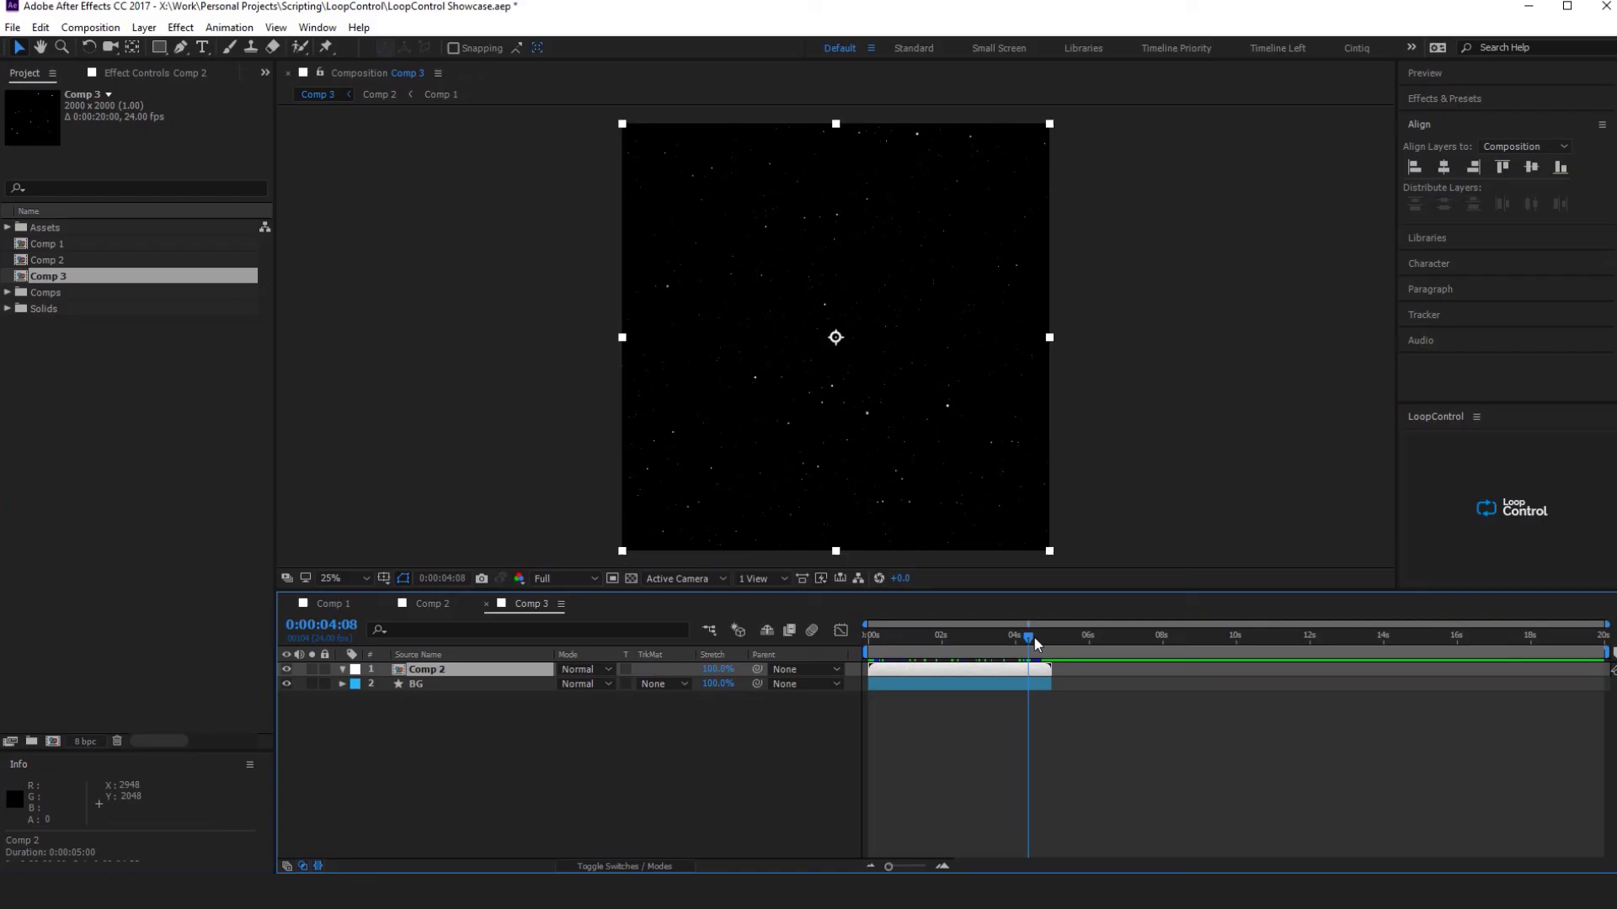
left_click(1511, 509)
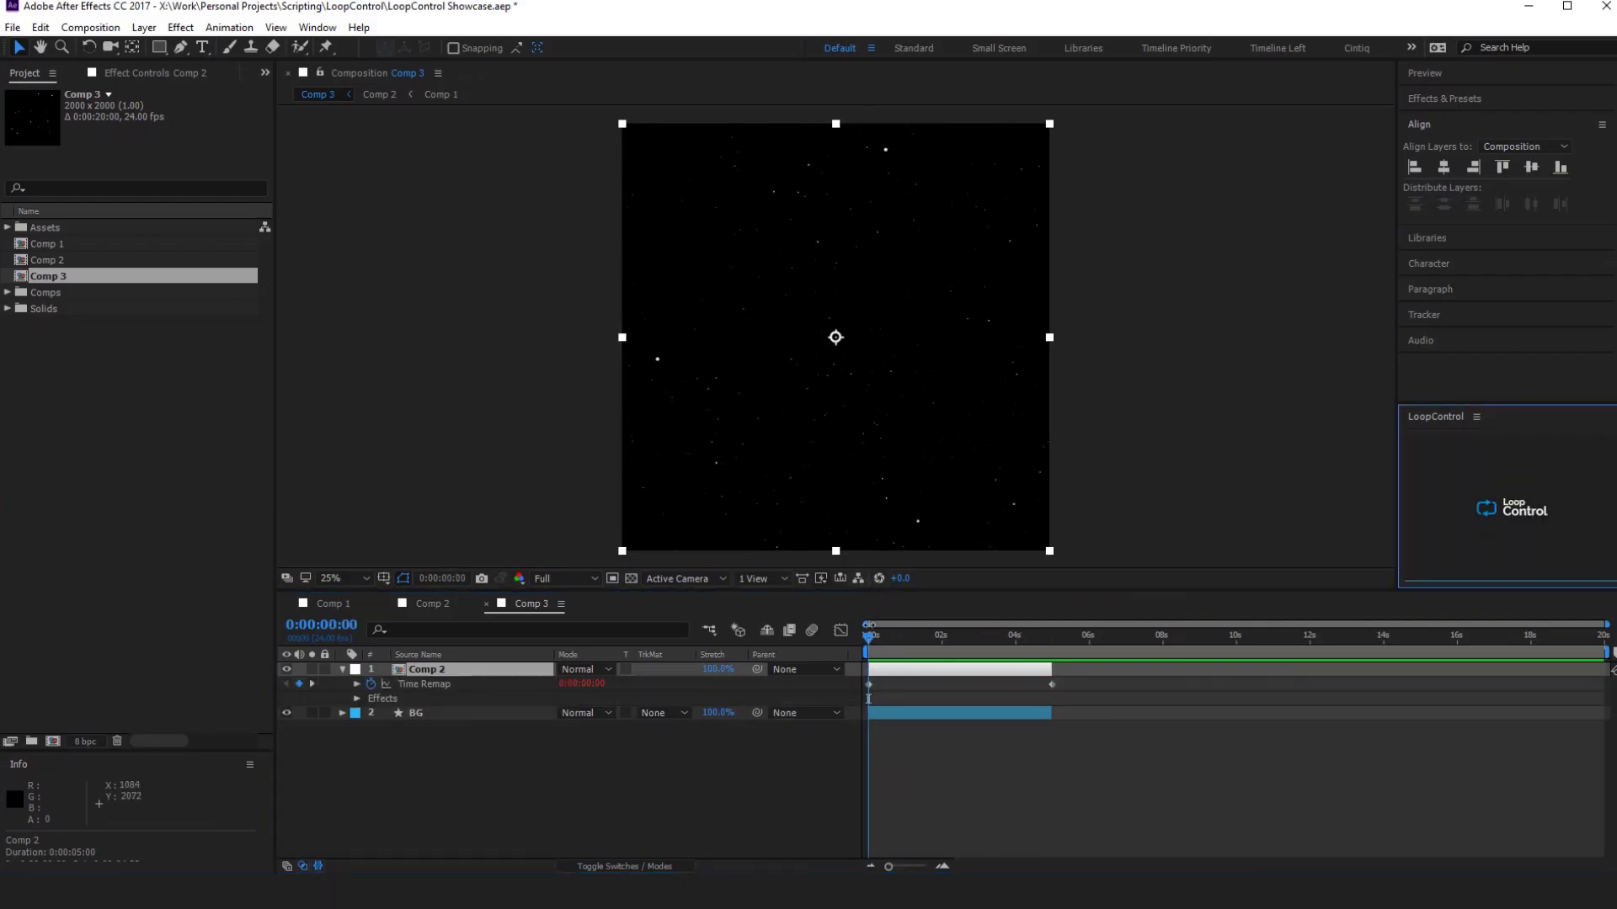
left_click(815, 659)
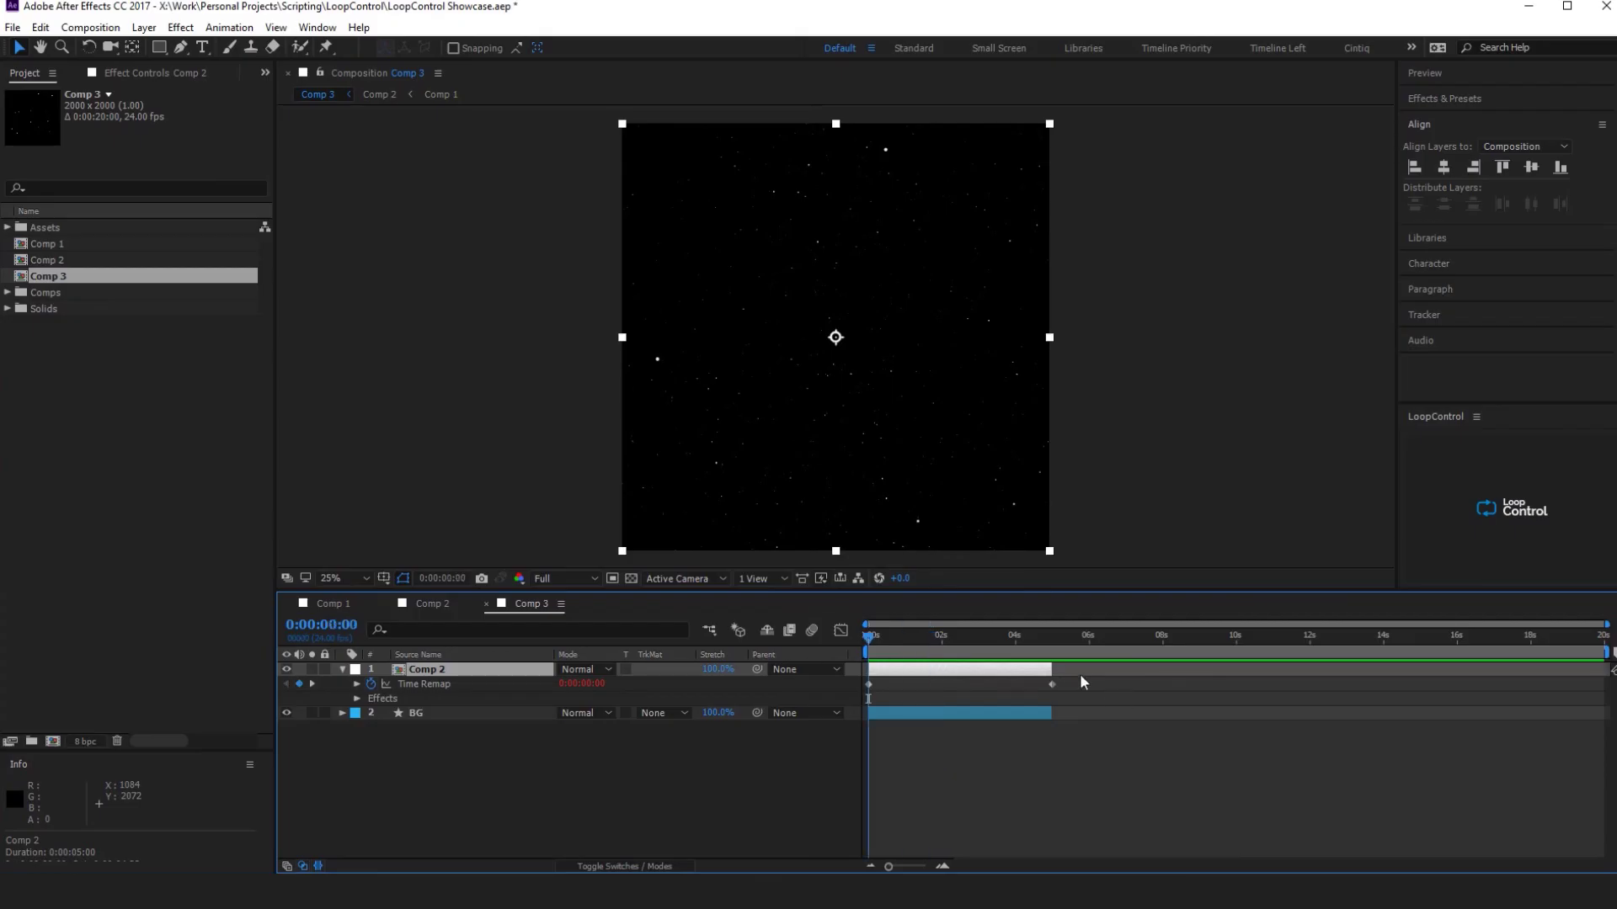
left_click_drag(1054, 663, 1604, 665)
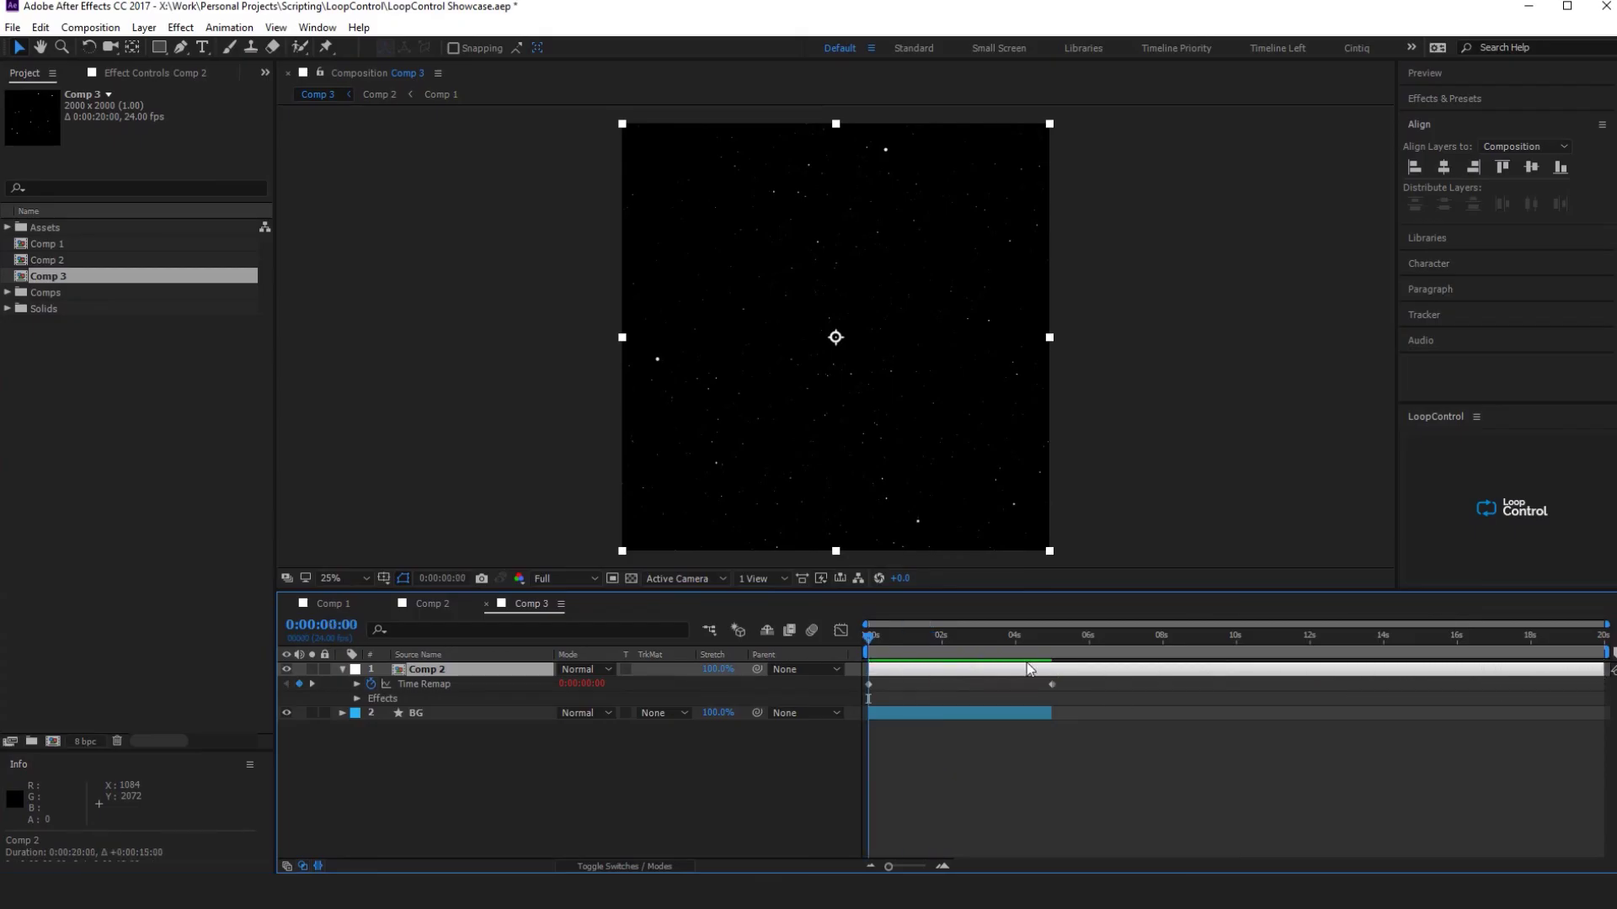
- Adjust the Loop Control Angle in Effect Controls, ending at 1x+92.0°
left_click(135, 74)
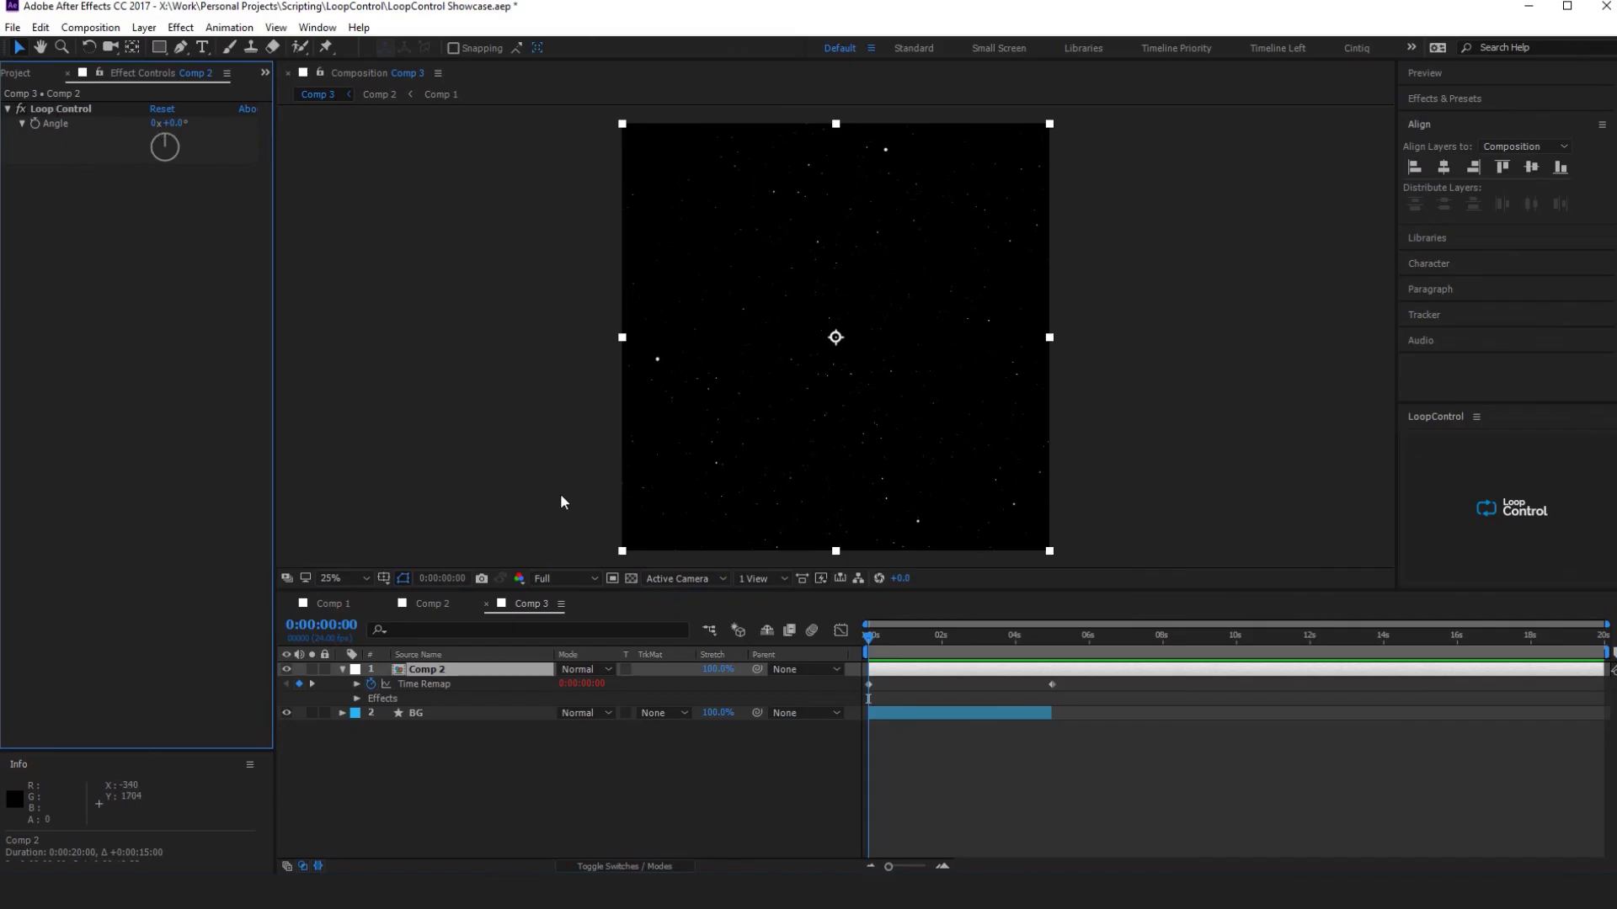
left_click_drag(169, 123, 235, 123)
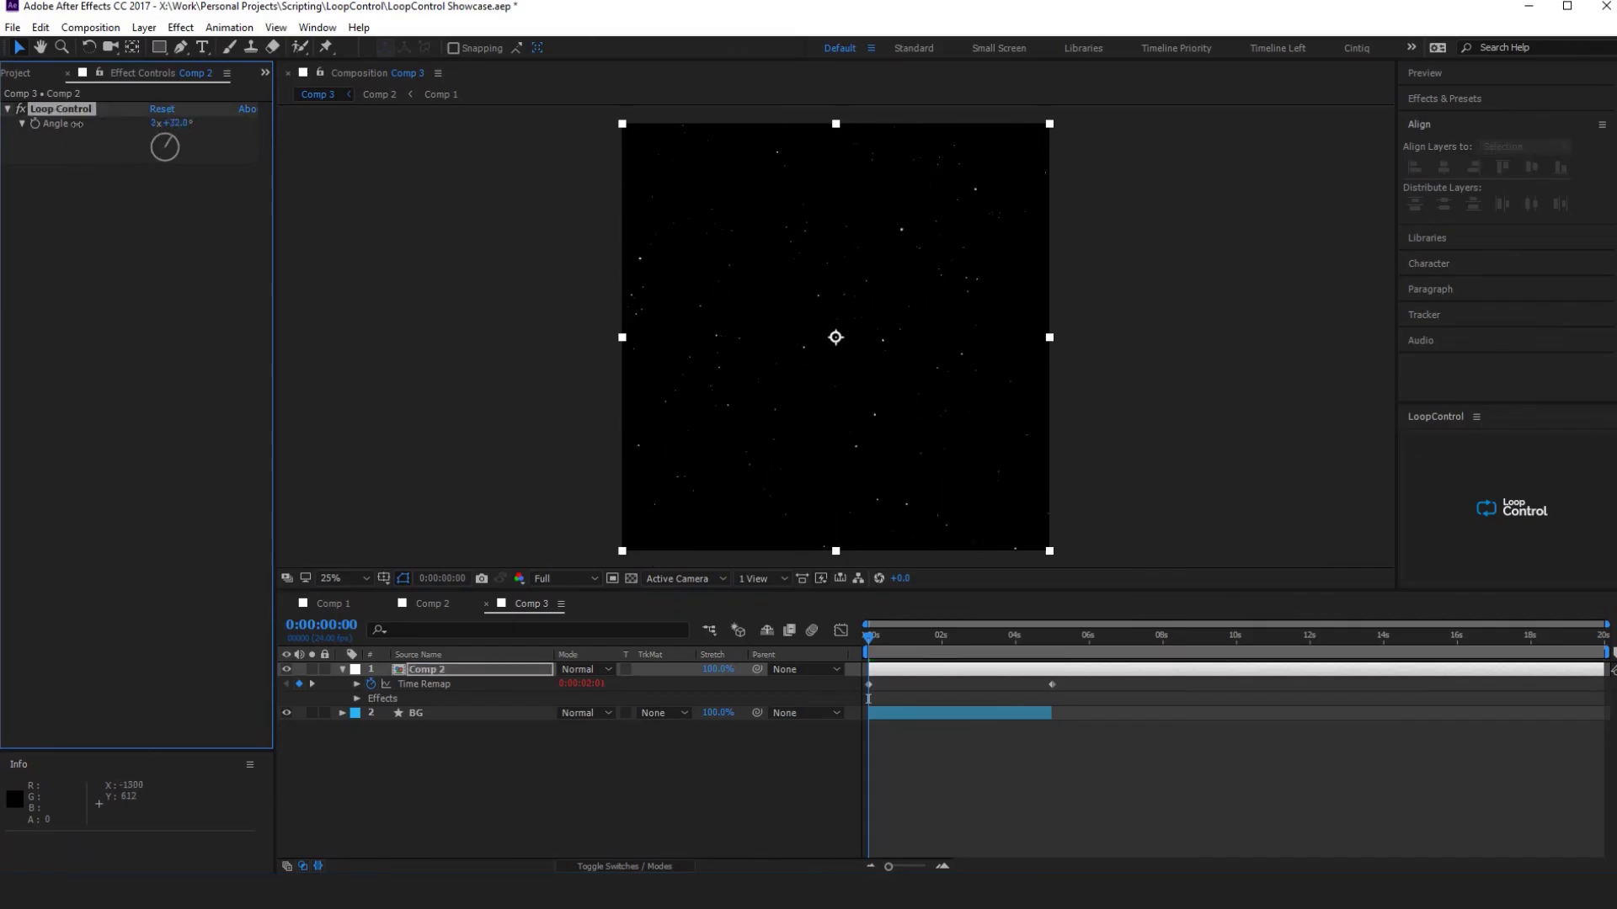
left_click_drag(630, 155, 183, 122)
left_click(179, 123)
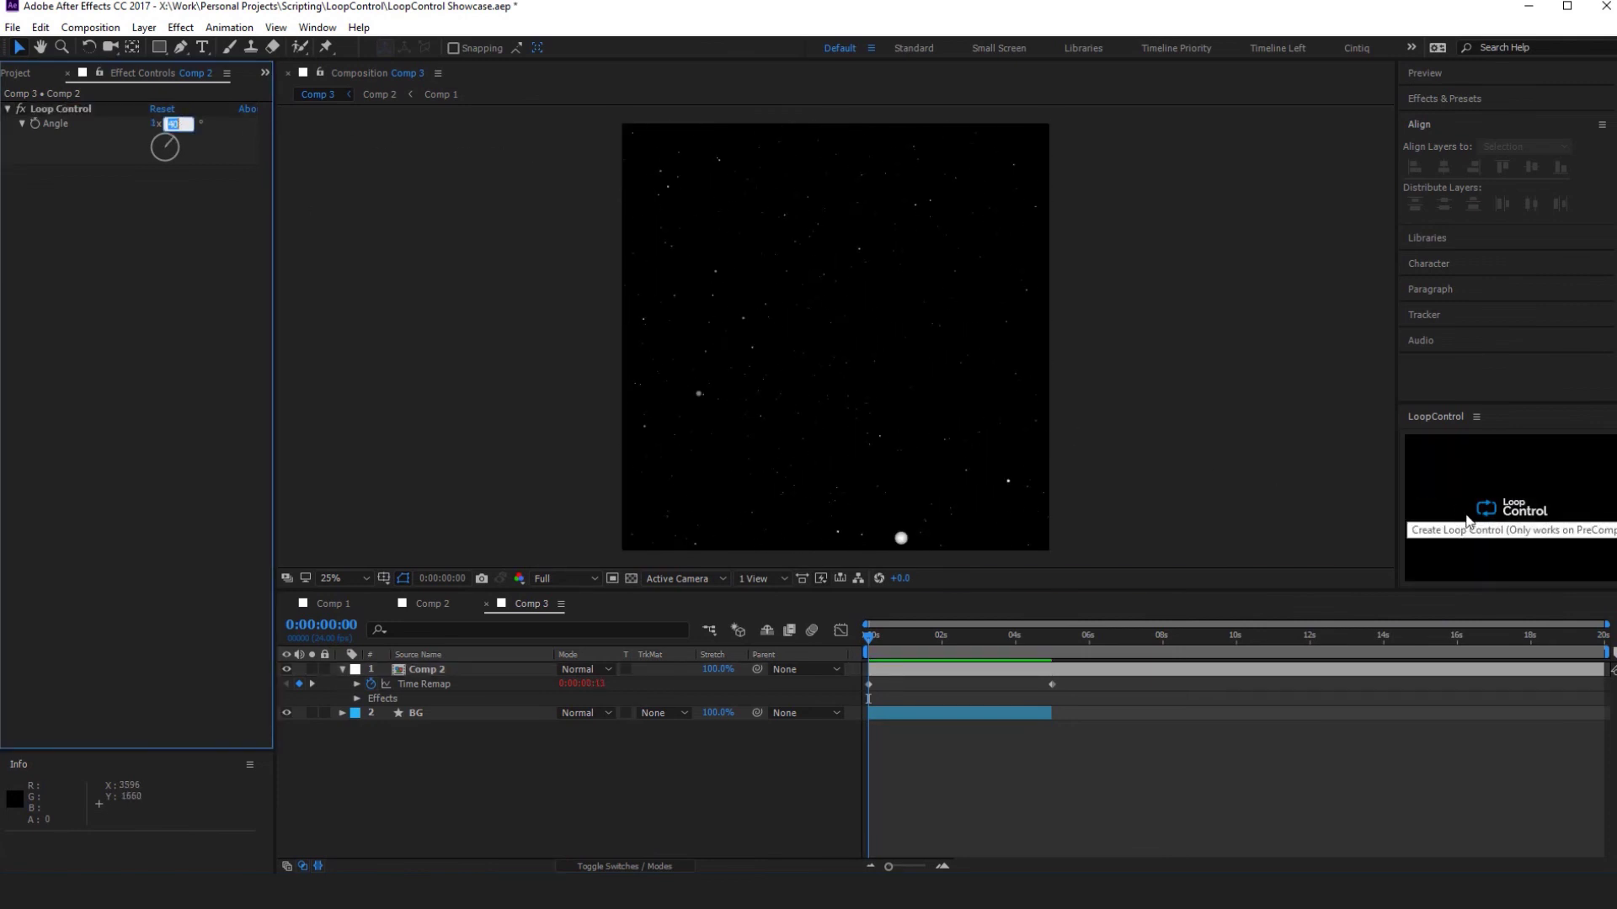
left_click(1002, 669)
left_click(1002, 670)
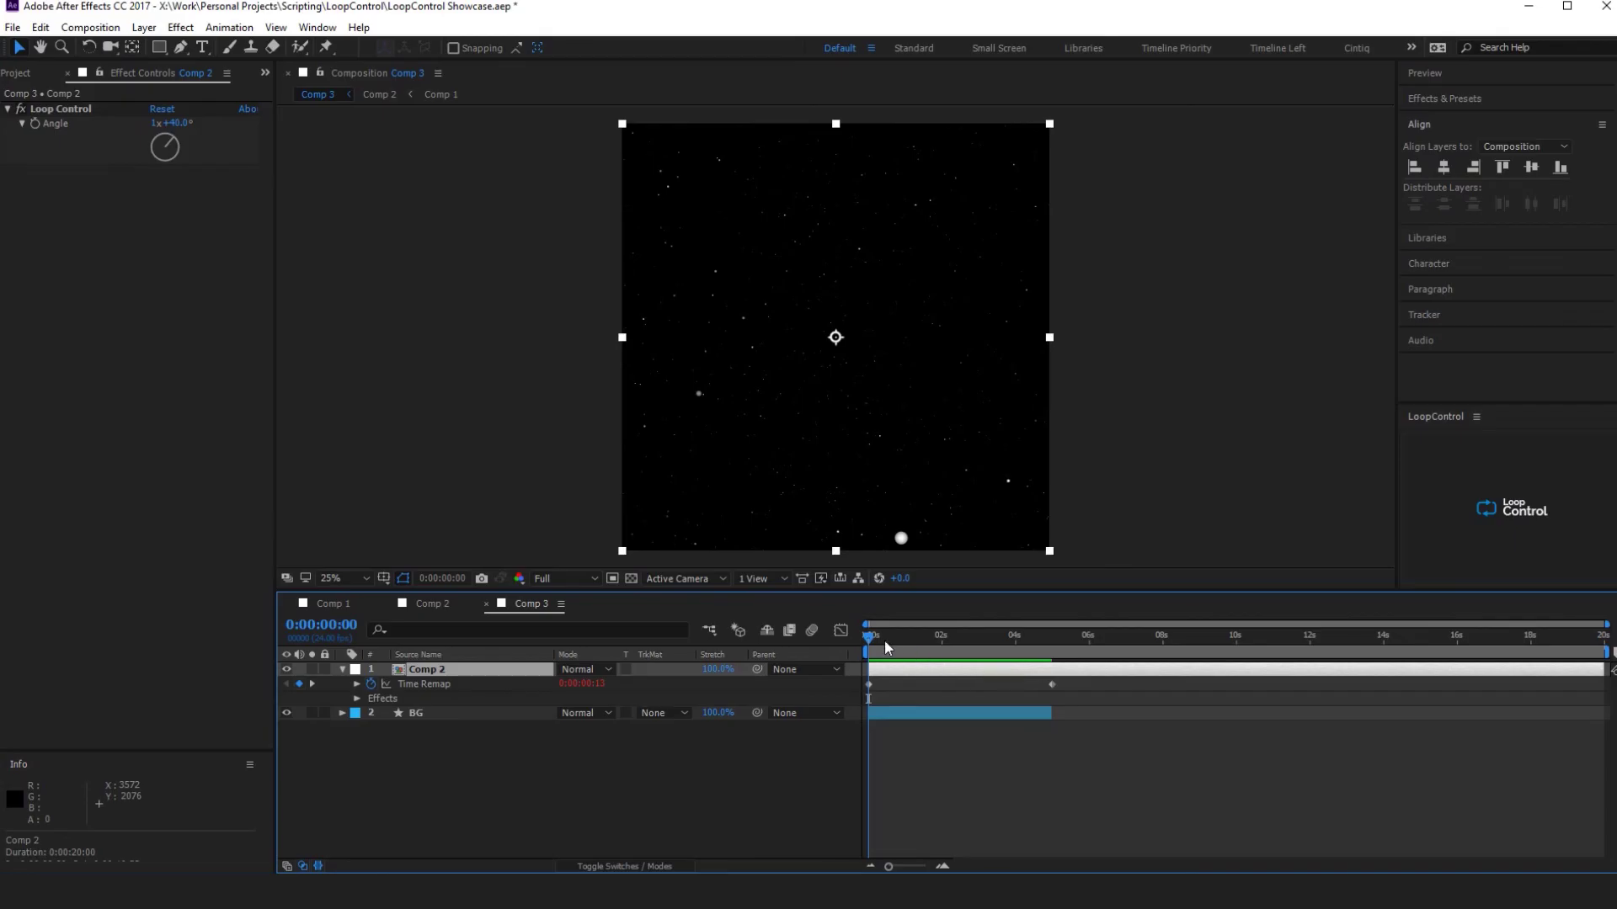
mouse_move(875, 635)
left_mouse_down()
mouse_move(1062, 621)
mouse_move(872, 646)
left_mouse_up()
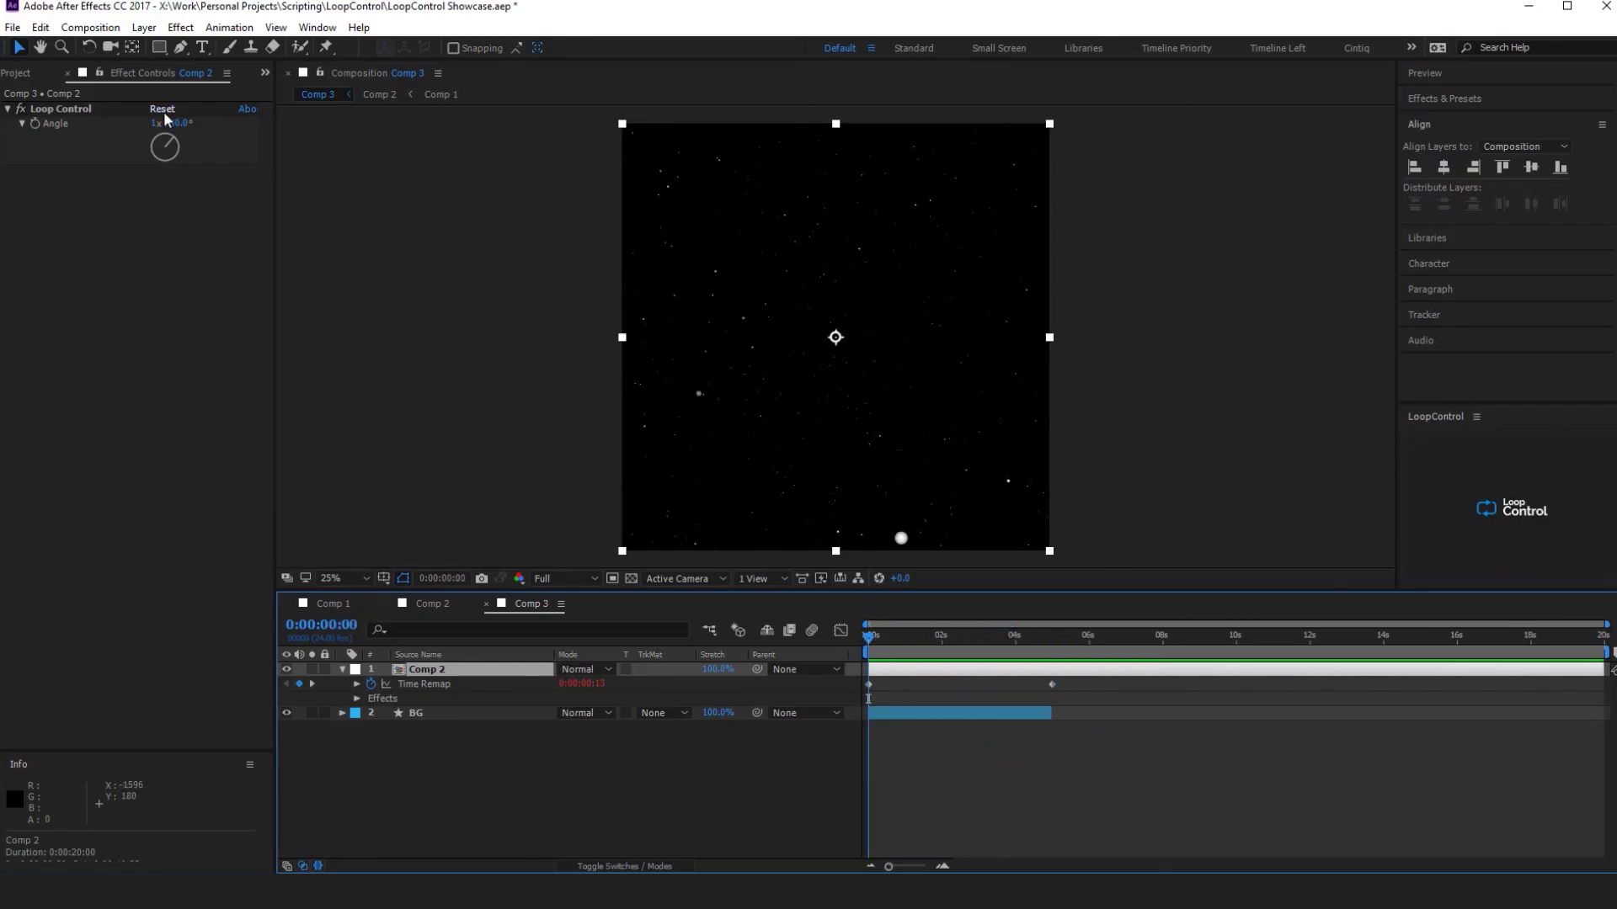
mouse_move(176, 123)
left_mouse_down()
mouse_move(194, 122)
mouse_move(111, 136)
mouse_move(200, 123)
left_mouse_up()
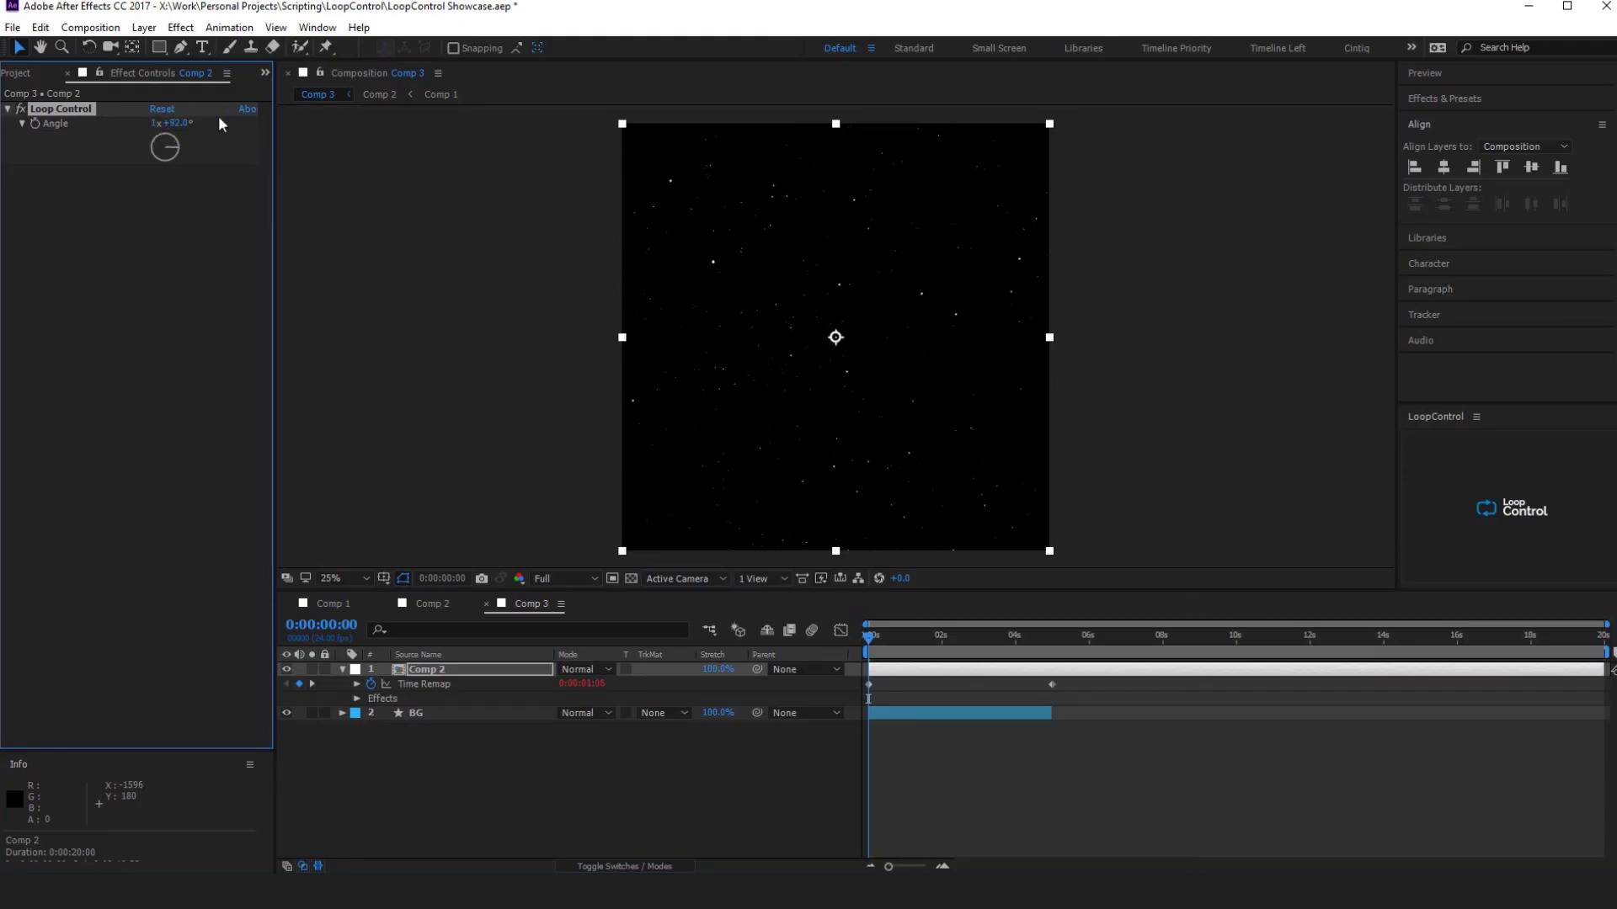